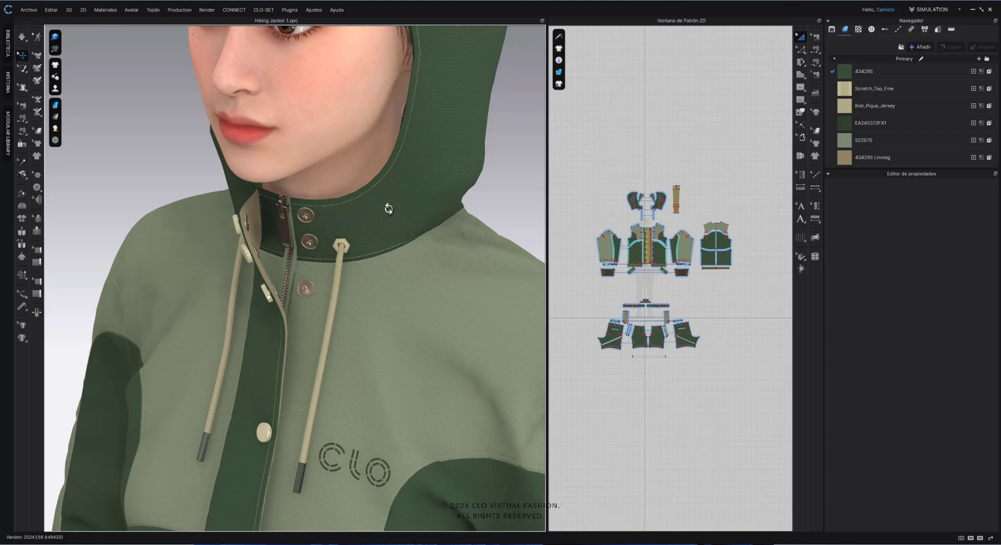
right_click_drag(389, 209, 388, 210)
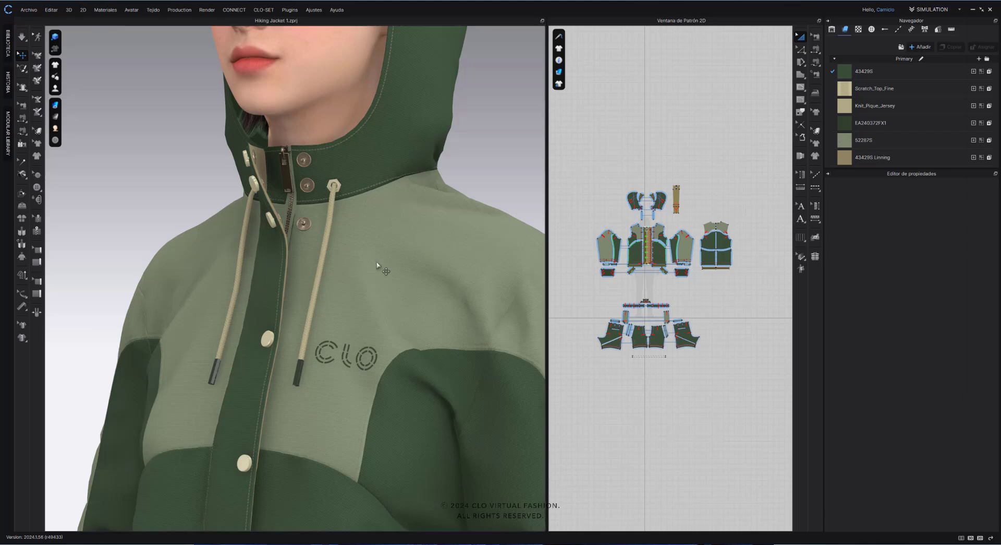
right_click_drag(386, 263, 393, 263)
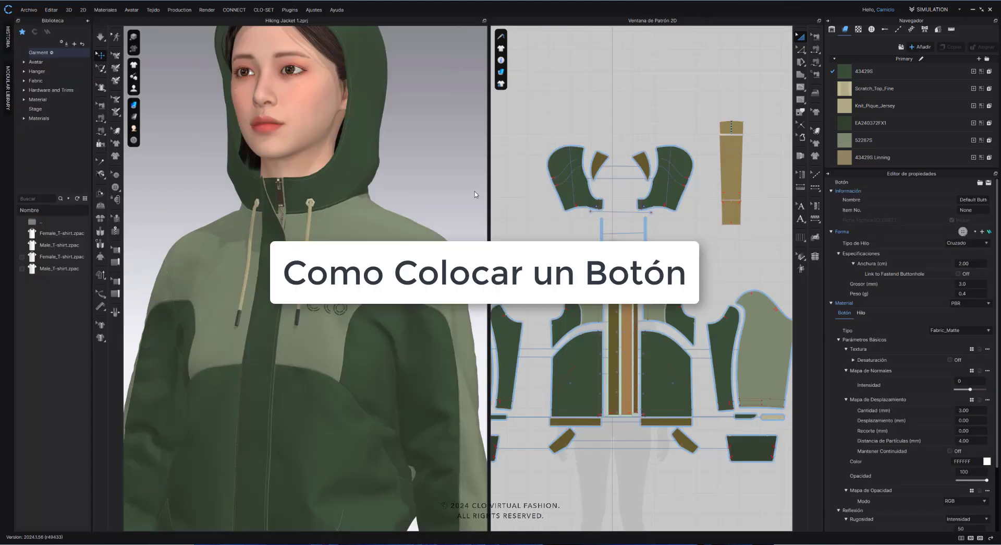
Place a Default Button on the jacket's pocket flap in the 3D view, near the flap's lower corner point
left_click(116, 174)
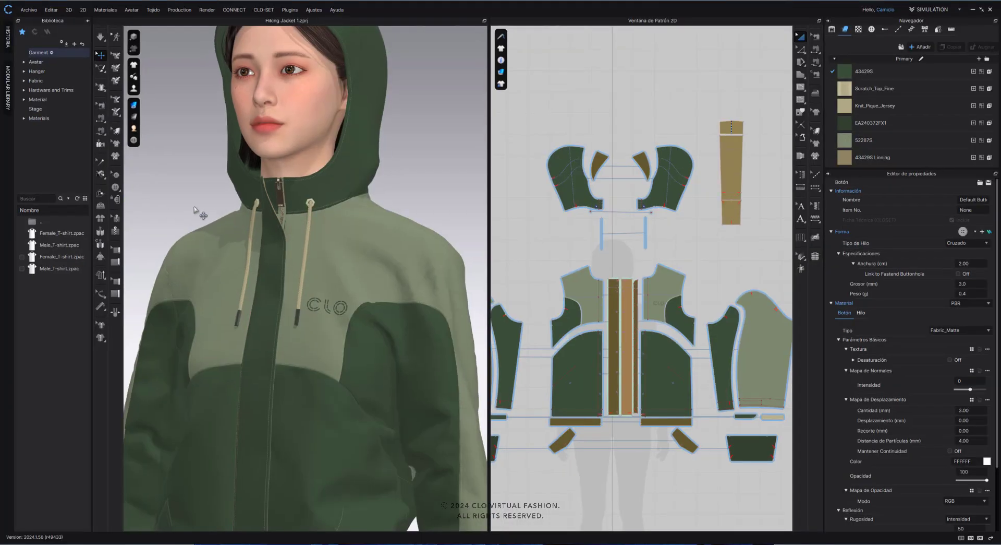
left_click(116, 188)
middle_click_drag(438, 386, 430, 172)
right_click_drag(410, 373, 395, 372)
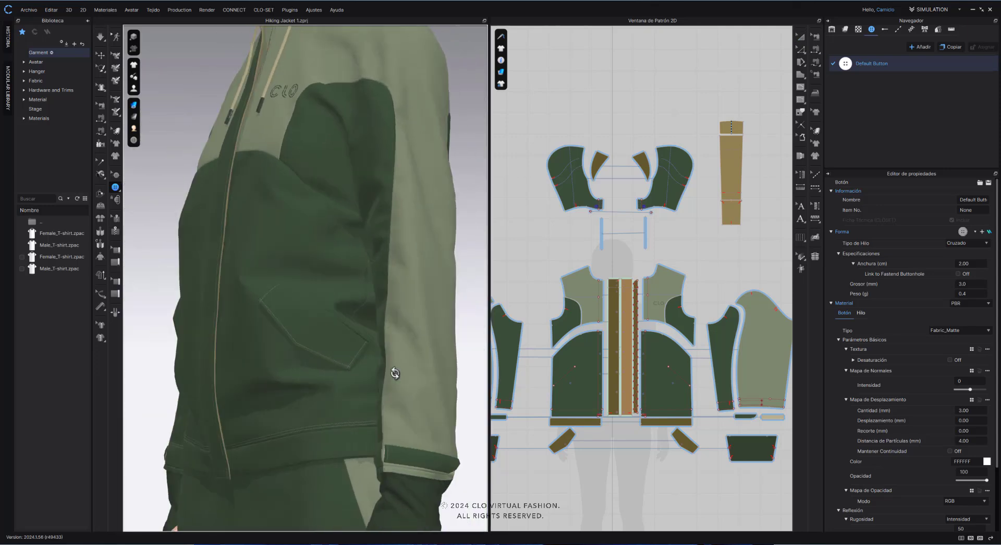
scroll(696, 461, "up", 8)
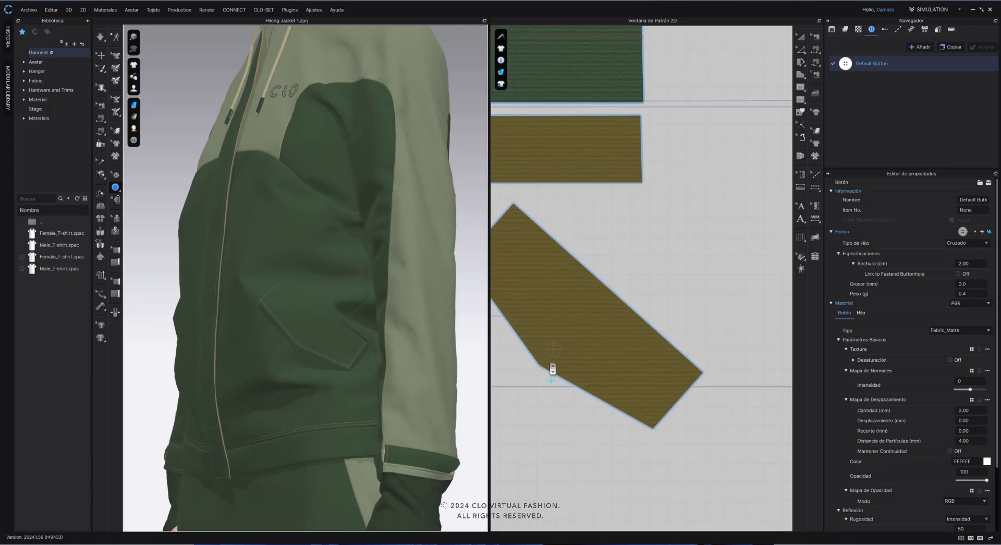
scroll(553, 368, "up", 3)
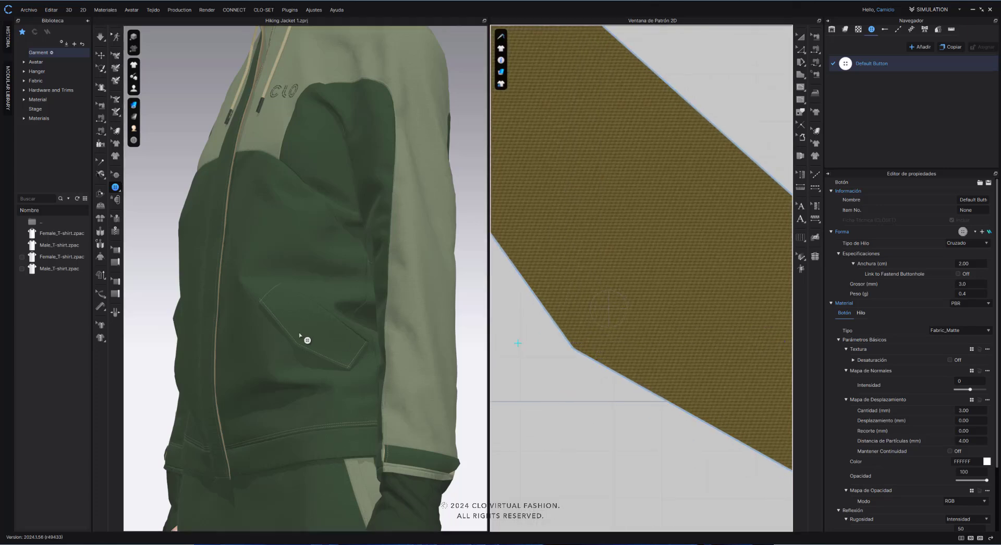
scroll(301, 351, "up", 2)
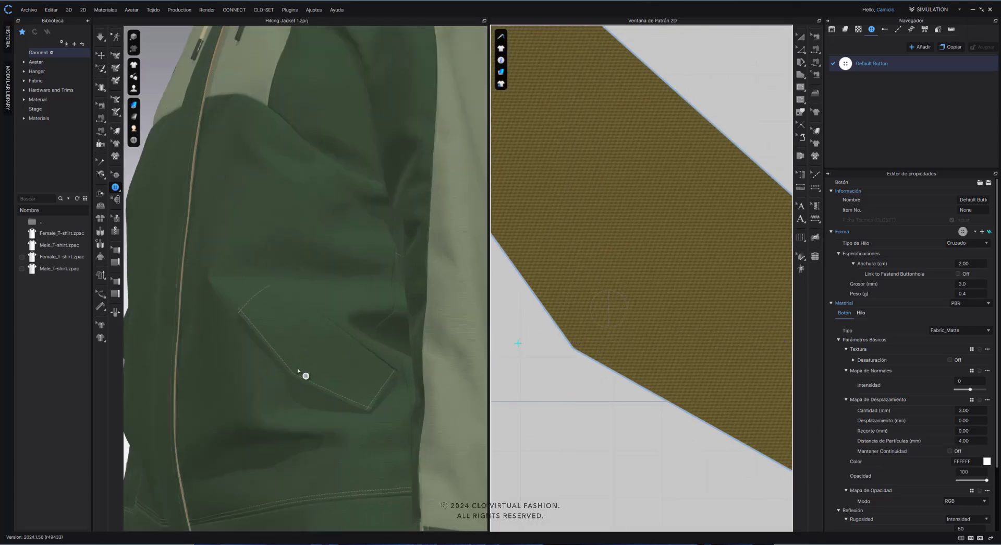
left_click(333, 404)
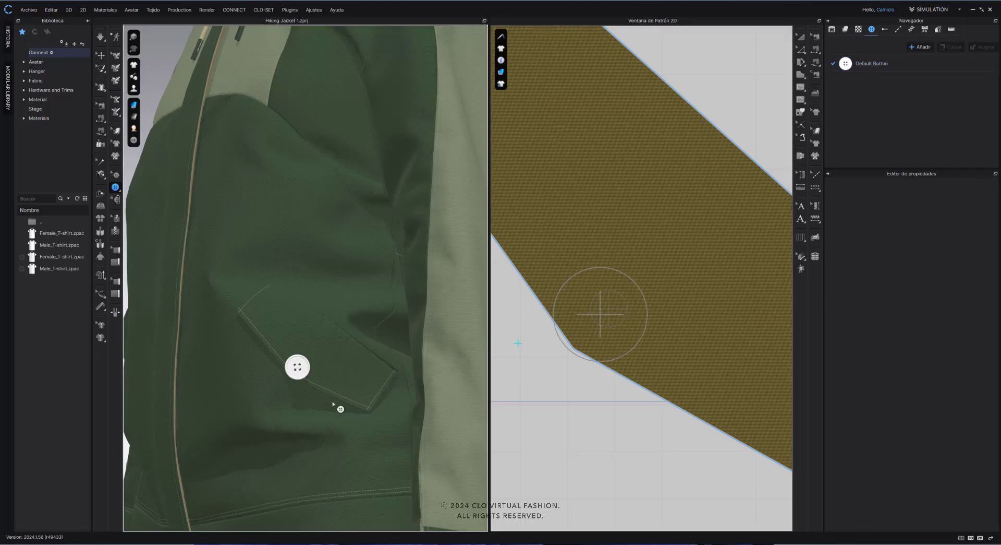
Hide the fabric textures on the 2D patterns and place a button on the opposite pocket flap, about 1.25 cm above its lower edge
scroll(306, 402, "up", 4)
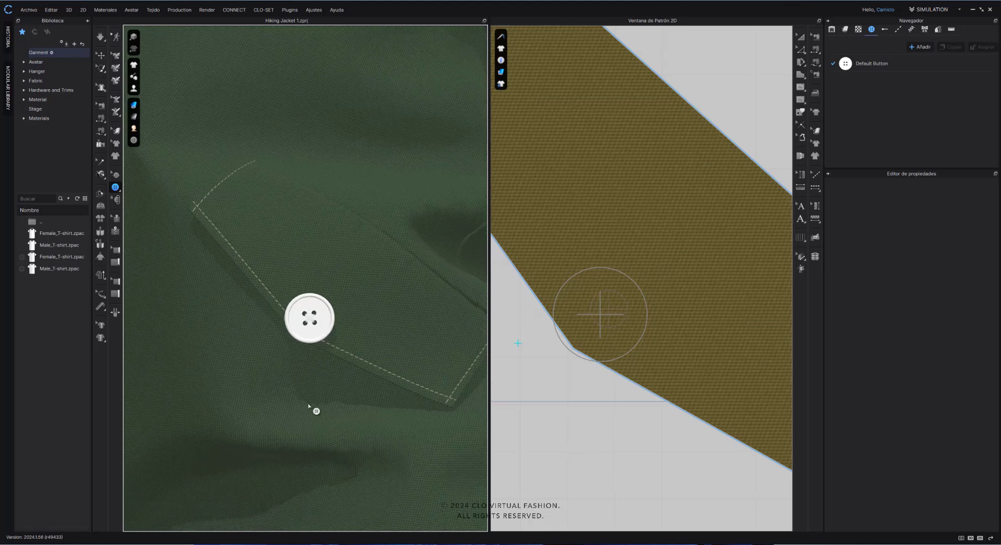
scroll(298, 418, "down", 2)
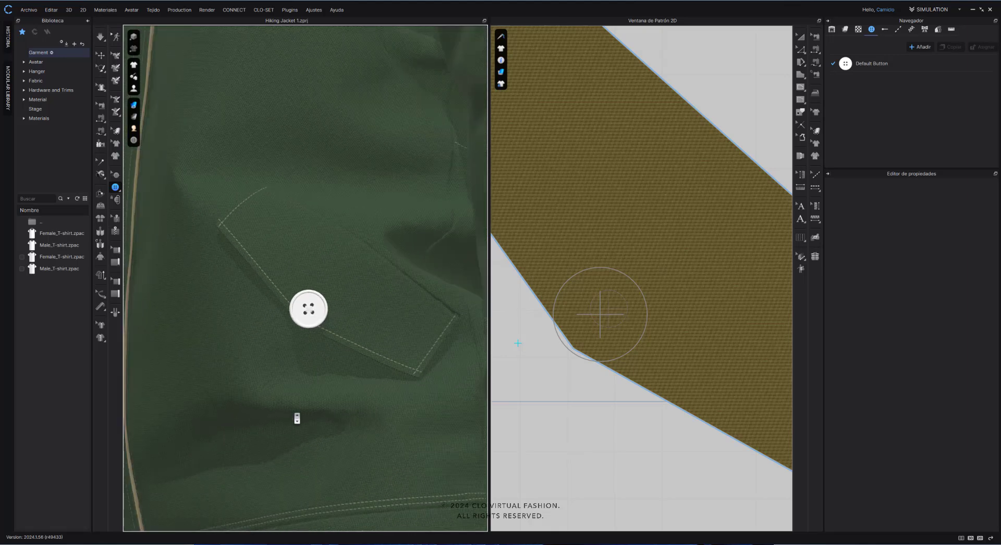
scroll(298, 418, "down", 2)
right_click_drag(277, 407, 356, 407)
scroll(637, 391, "down", 8)
middle_click_drag(575, 395, 789, 336)
middle_click_drag(551, 335, 792, 345)
scroll(640, 323, "up", 10)
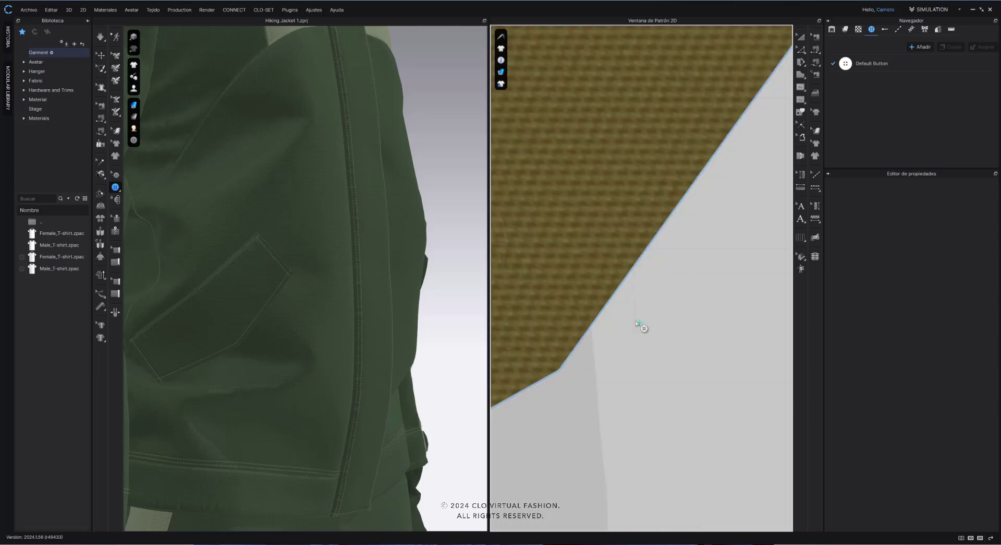
scroll(582, 335, "down", 6)
scroll(673, 368, "up", 3)
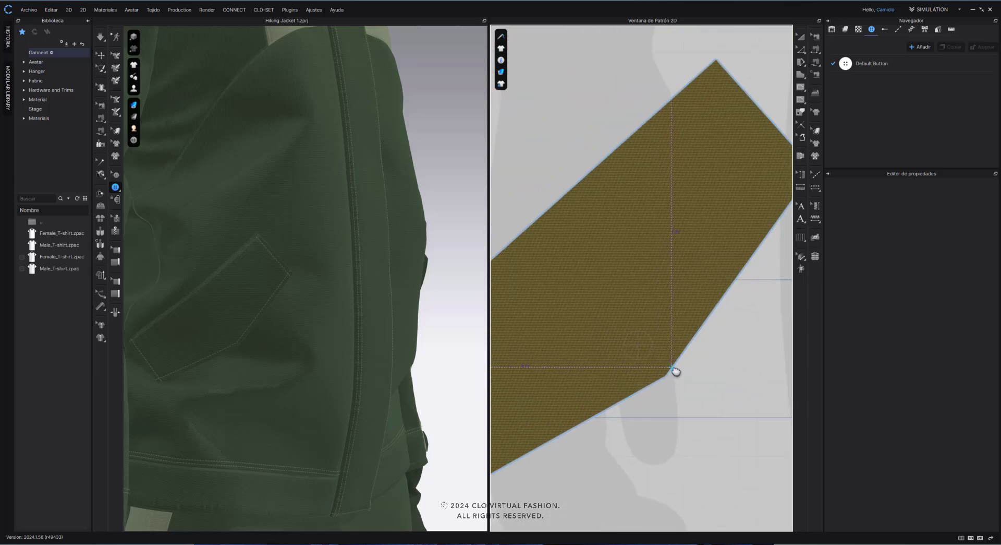
middle_click_drag(675, 370, 675, 372)
middle_click_drag(629, 342, 660, 350)
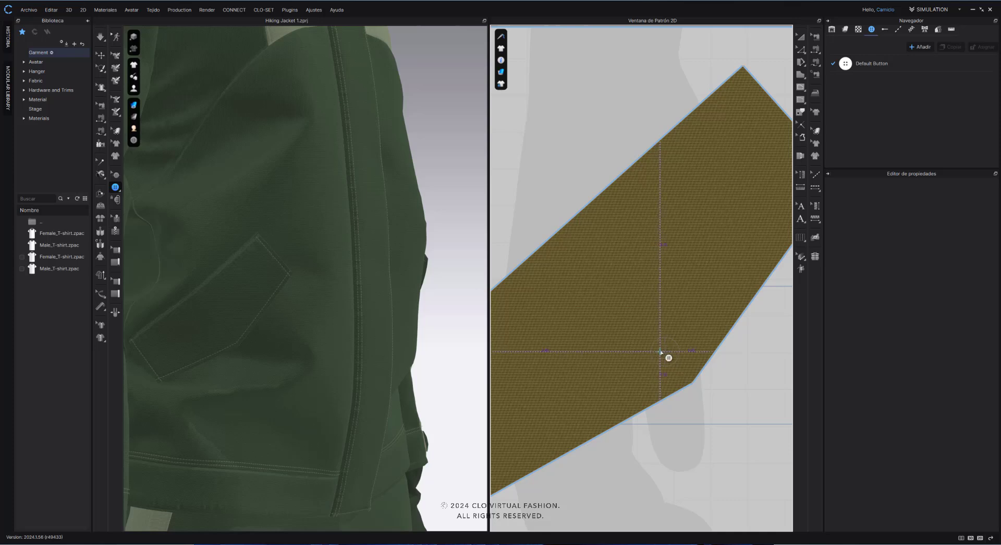
mouse_move(501, 71)
left_click(543, 98)
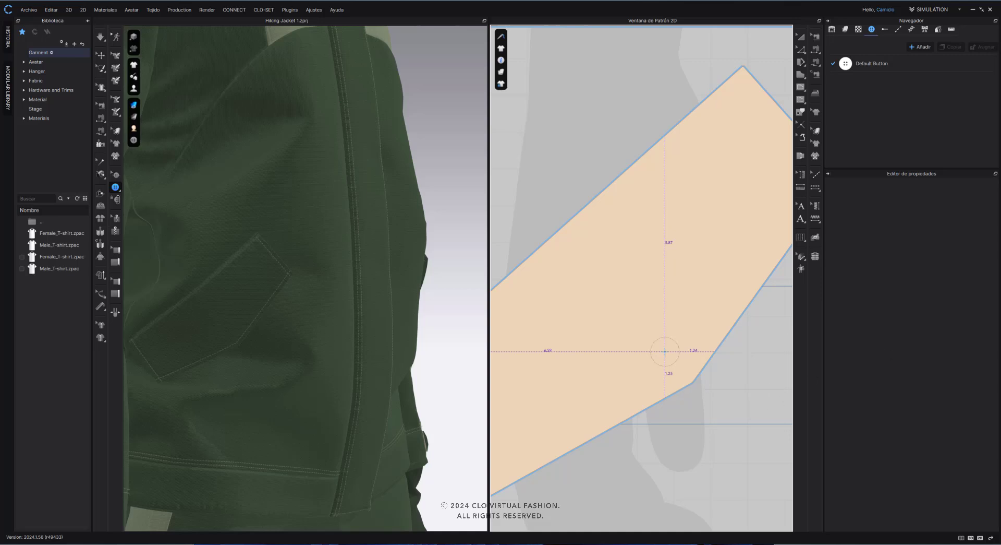
left_click(665, 351)
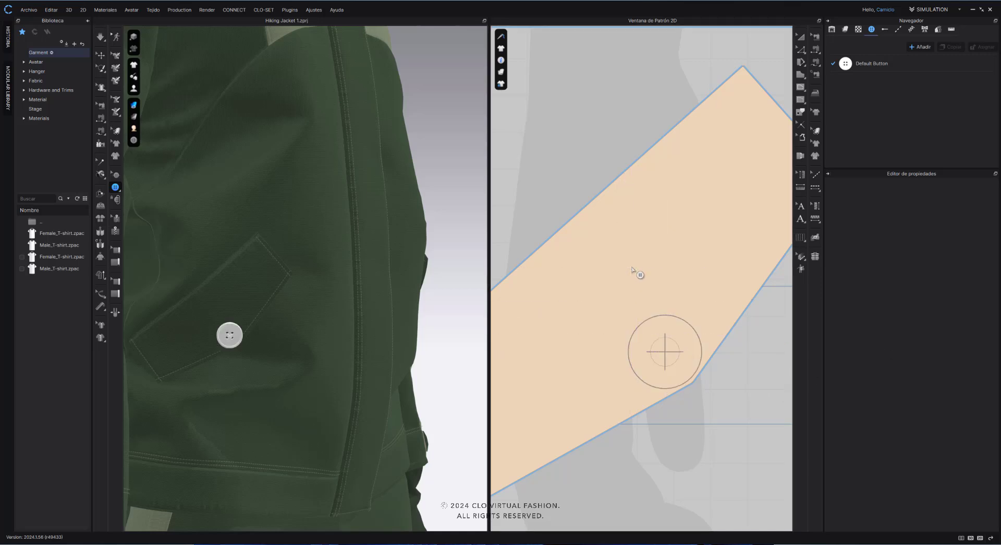
Open the exact-position settings for another button on the flap pattern, cancel them and leave the button tool
right_click(632, 270)
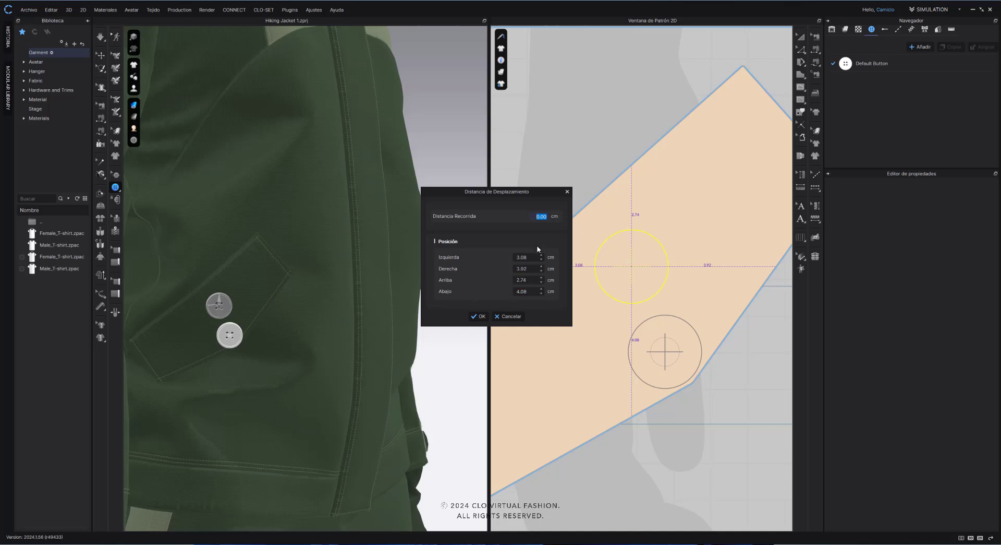
left_click(514, 317)
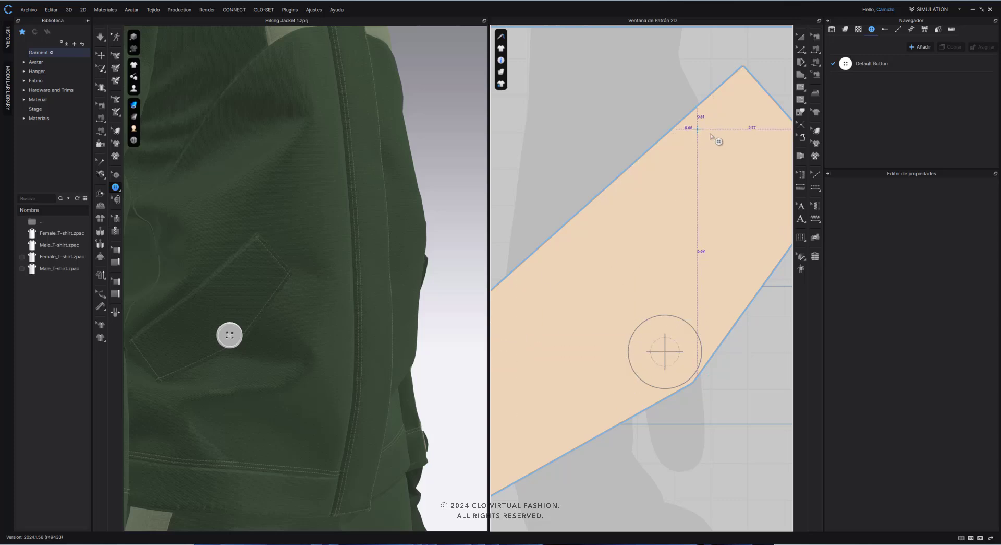
left_click(802, 37)
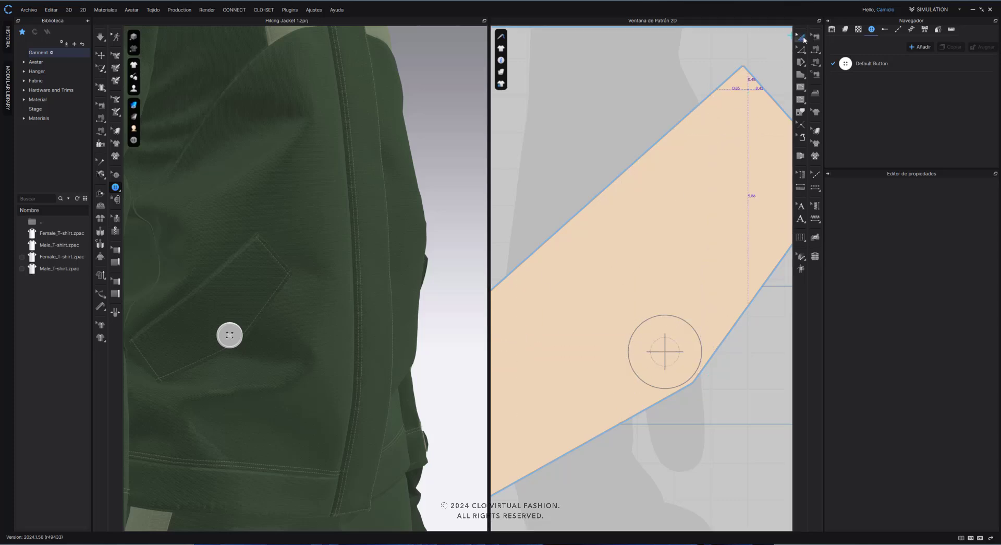
Open the properties of the Default Button style from the project's button list
scroll(368, 341, "down", 6)
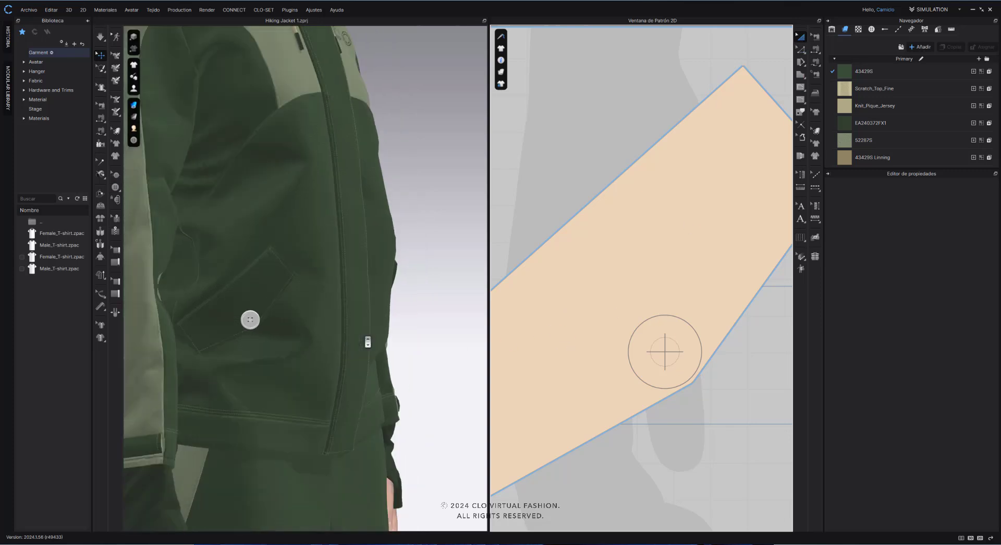
right_click_drag(365, 342, 384, 369)
scroll(693, 355, "down", 5)
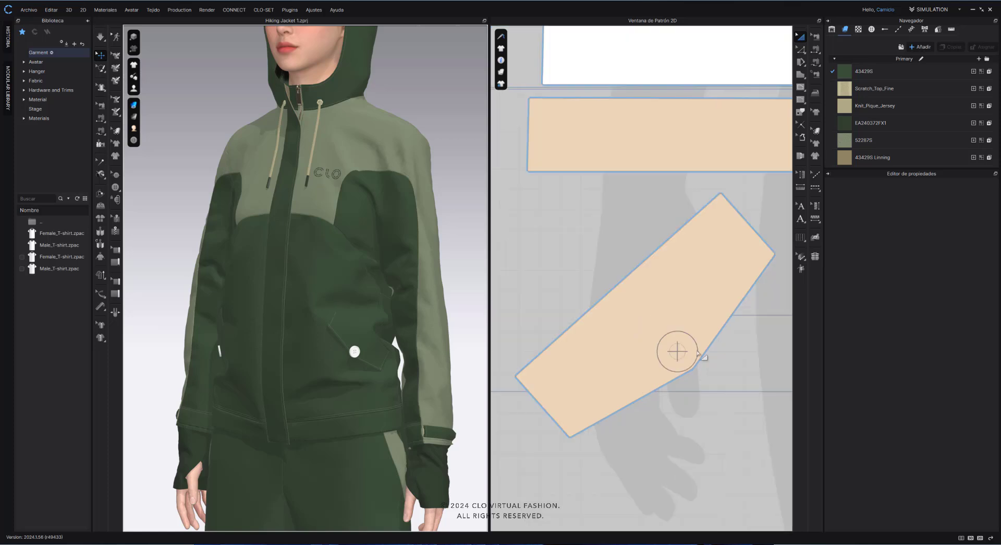
middle_click_drag(616, 343, 488, 377)
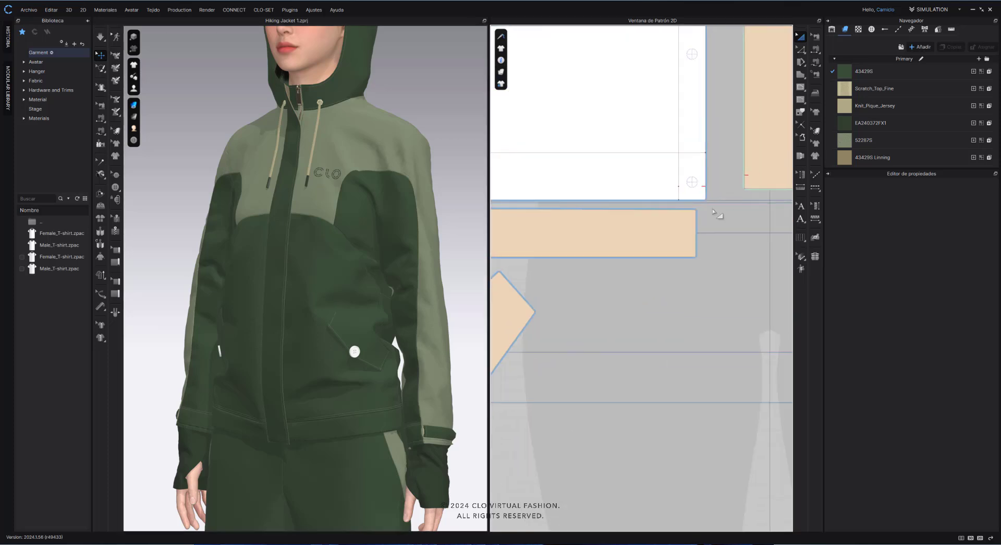
left_click(115, 174)
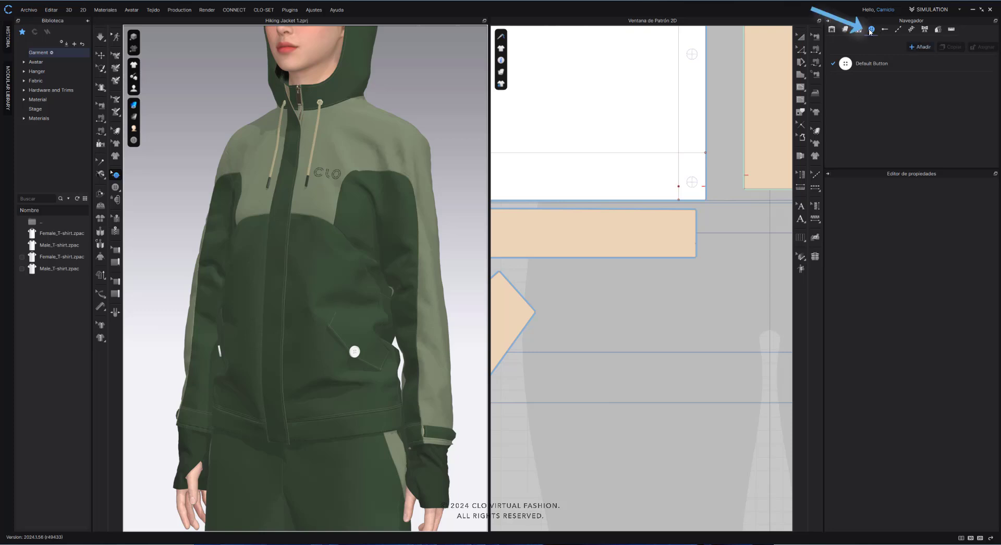
left_click(802, 37)
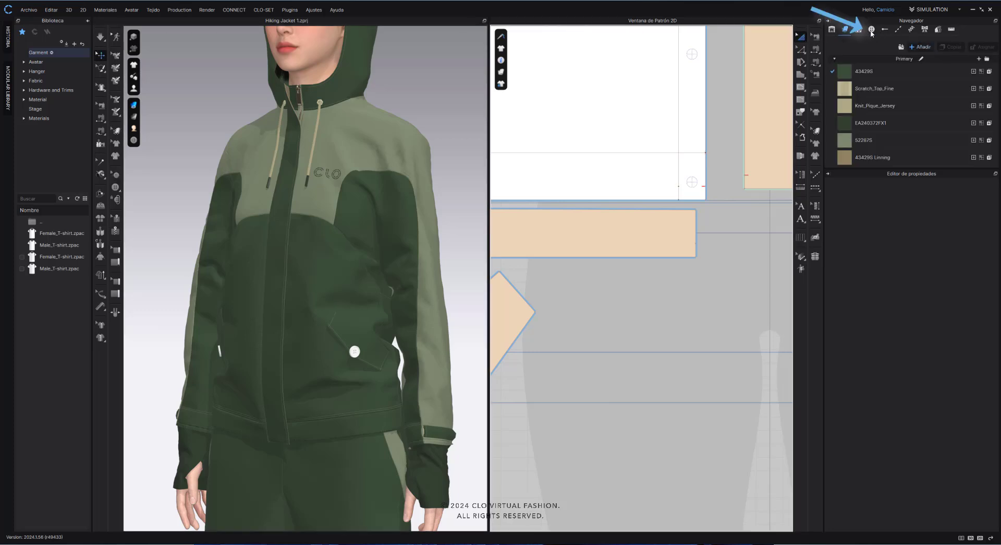
left_click(871, 30)
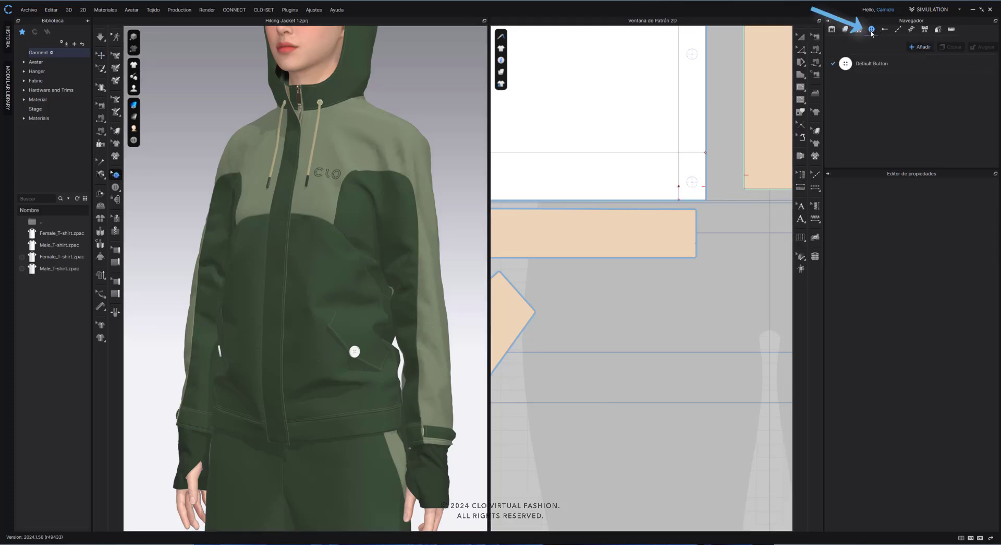
left_click(903, 69)
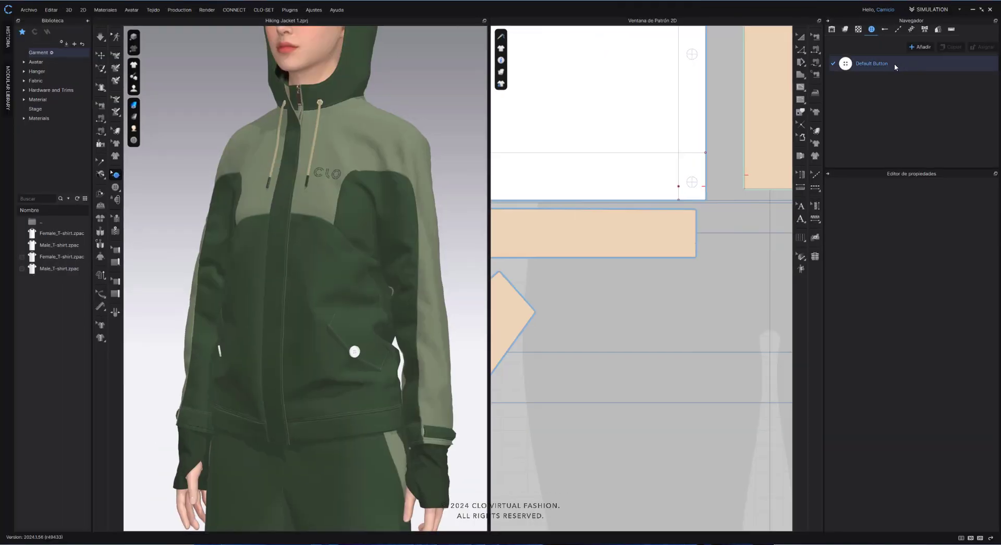
left_click(878, 74)
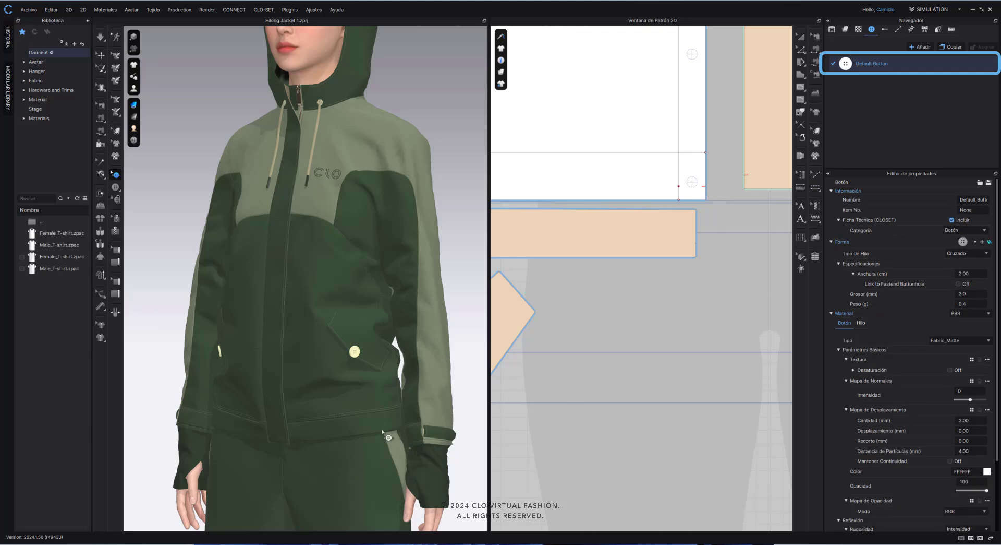
Change the shape of the Default Button to a plain round button without holes
scroll(408, 413, "up", 3)
scroll(407, 411, "up", 6)
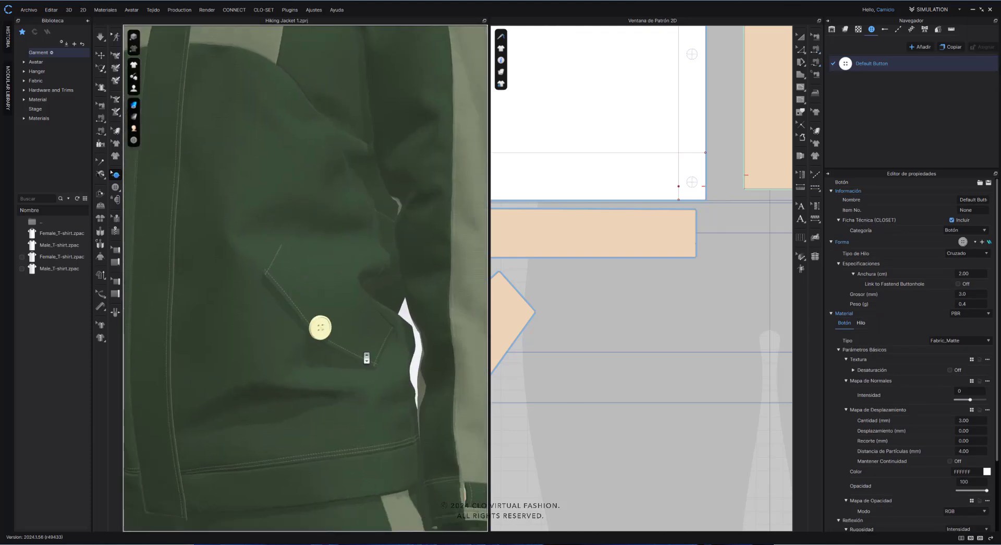
middle_click_drag(381, 303, 411, 296)
right_click_drag(411, 296, 404, 296)
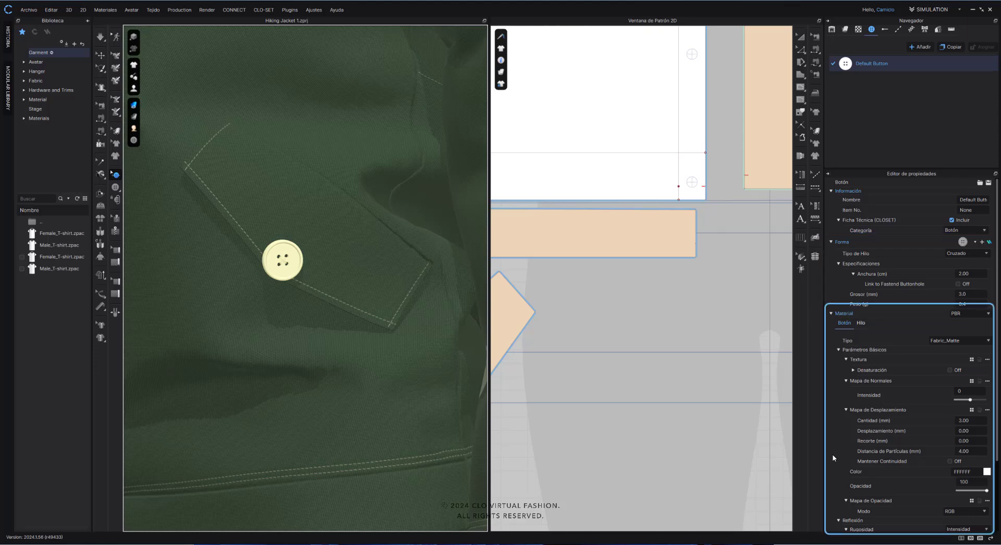
left_click(976, 243)
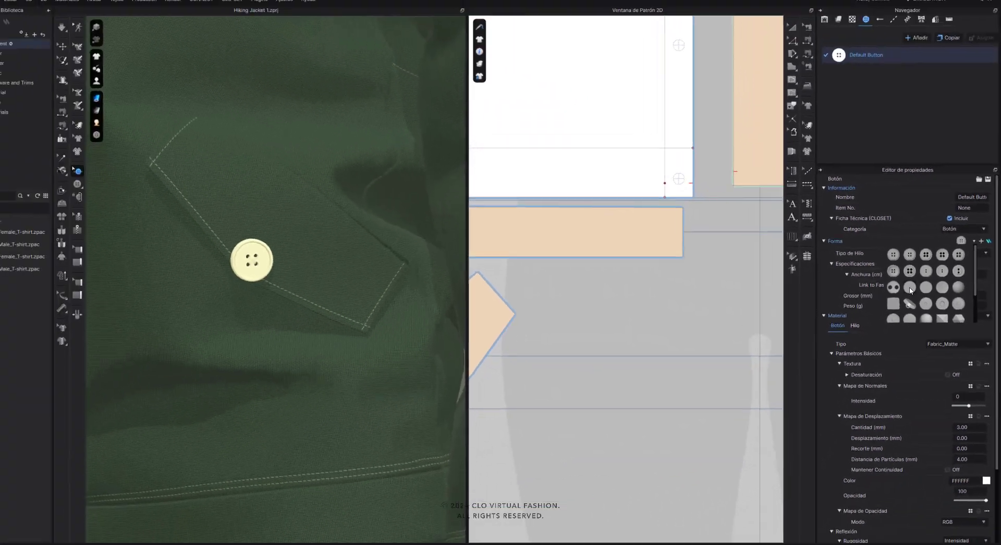
left_click(842, 306)
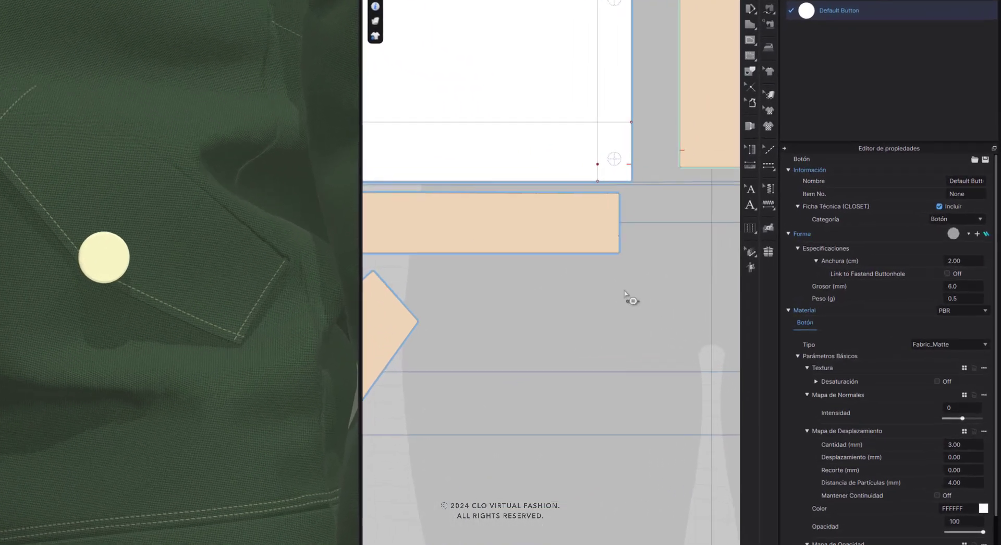
Set the button's width to 1.25 cm
left_click(973, 259)
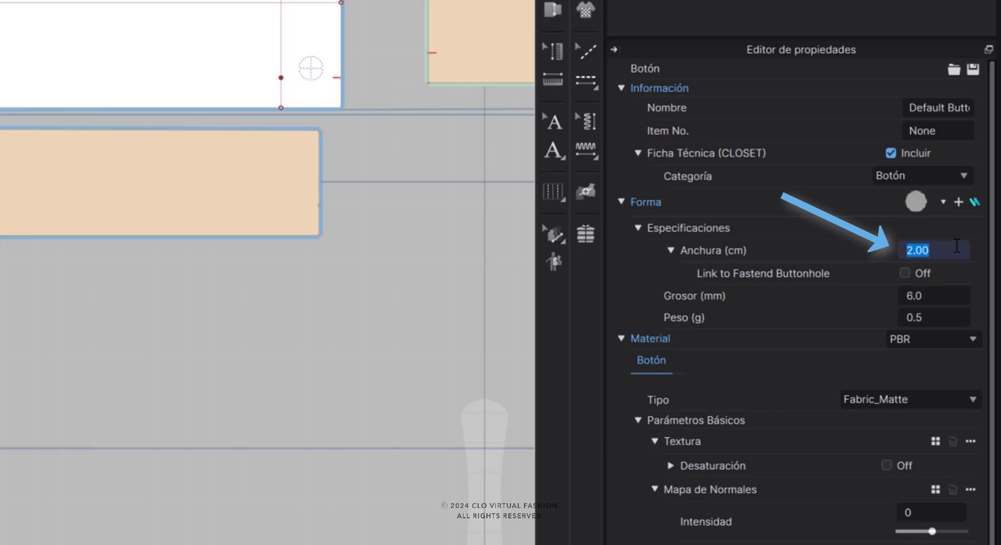
type("1.25")
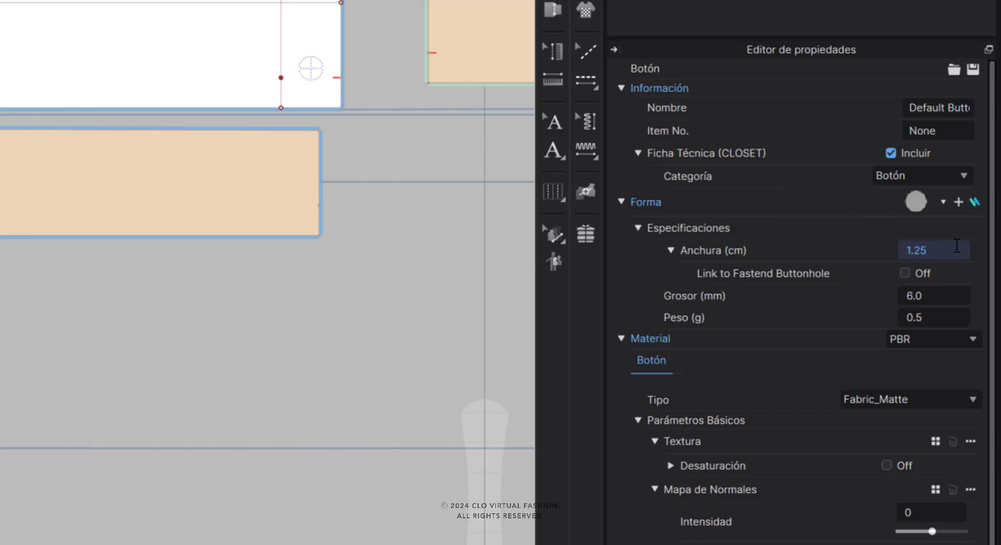
key("Return")
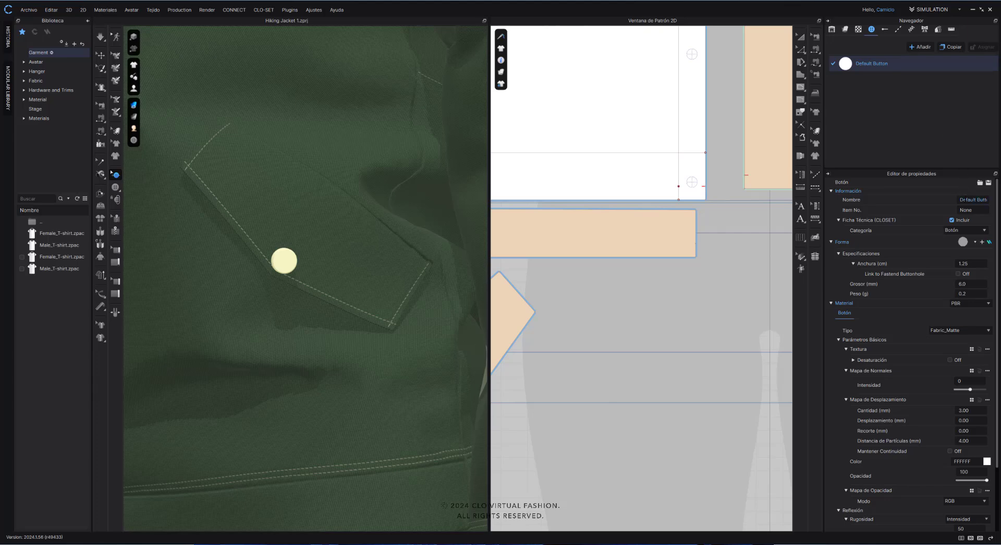
Rename the Default Button style as 2_Shank Button_01
double_click(872, 64)
type("2_Shank Button_01")
key("Return")
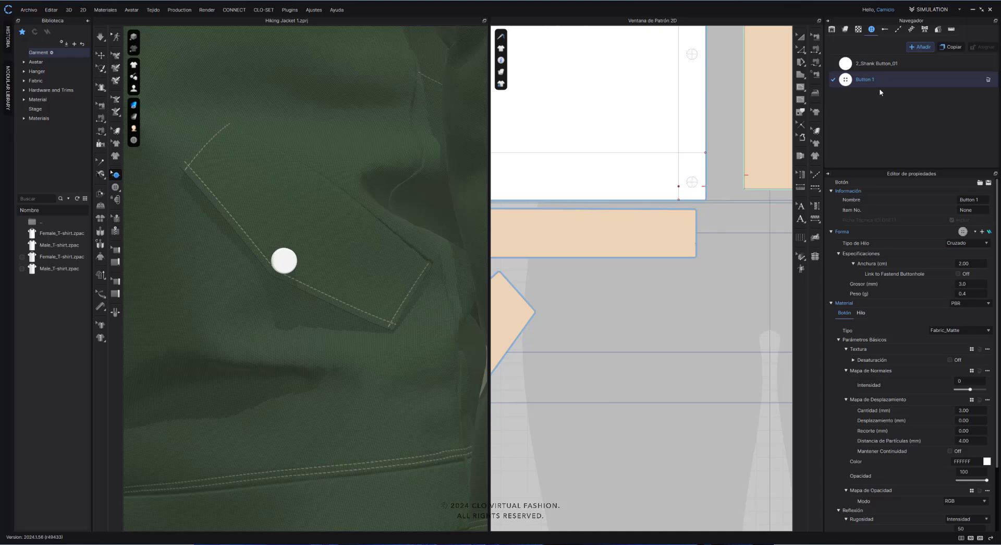
Add another button style to the list and apply the Button 1 style to the button on the pocket flap
left_click(909, 47)
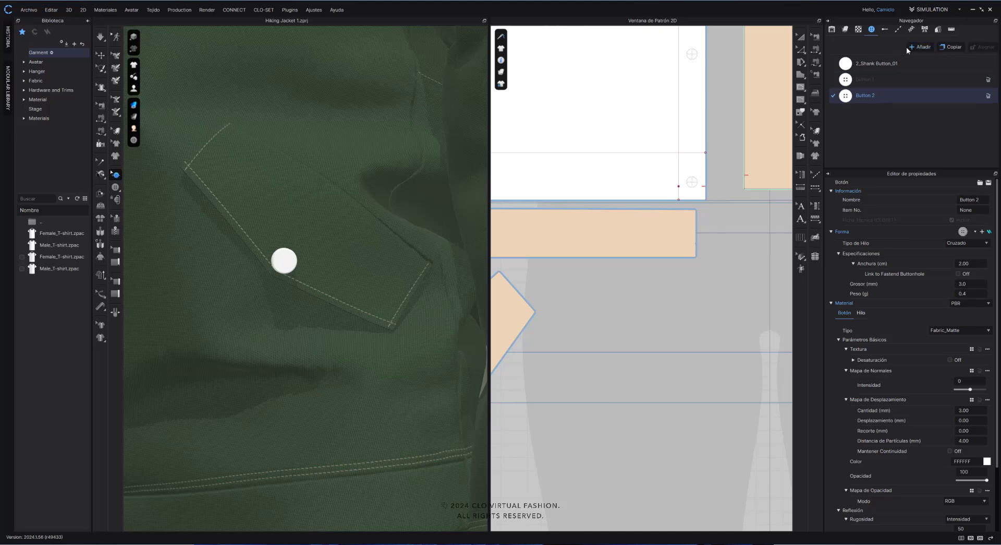
left_click(869, 80)
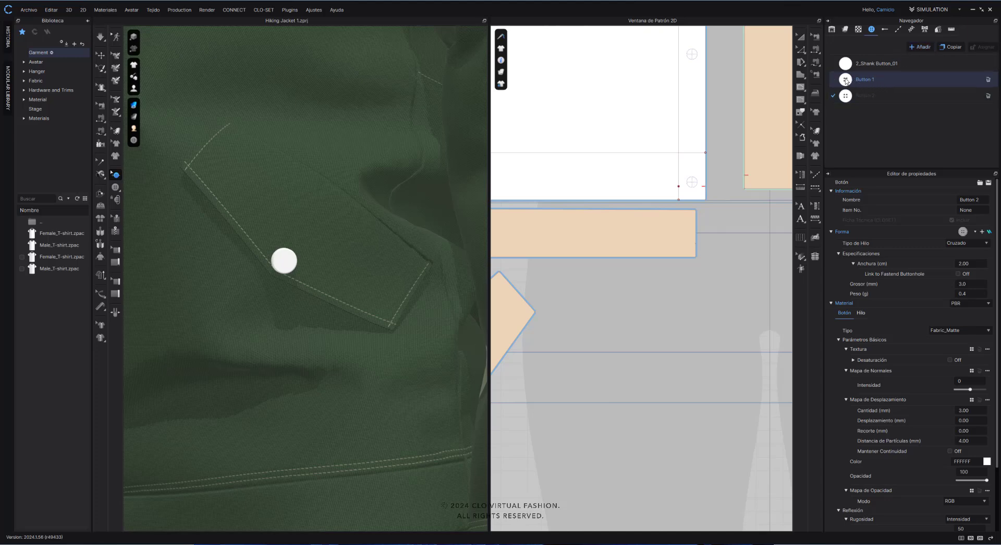
left_click(847, 79)
left_click(280, 262)
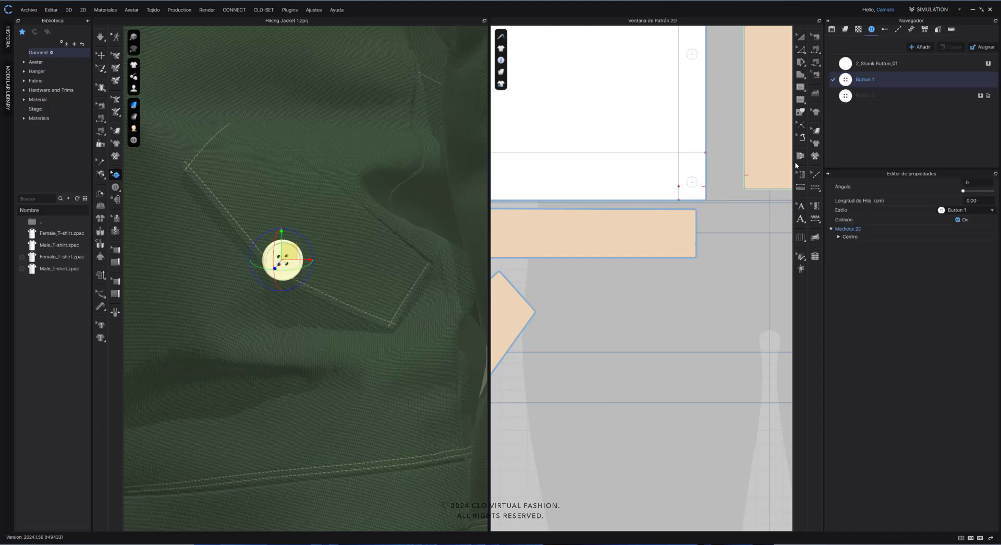
scroll(249, 291, "up", 5)
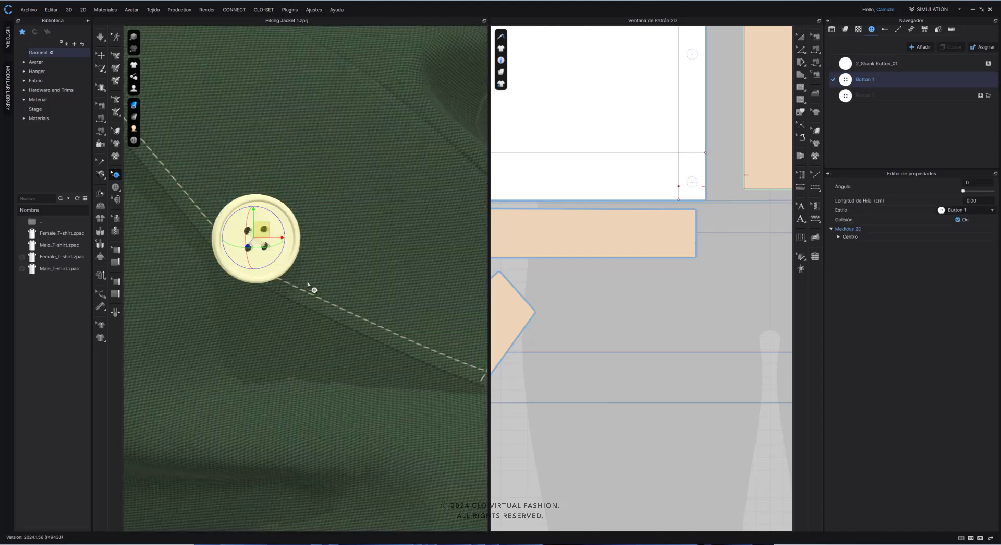
middle_click_drag(308, 284, 289, 287)
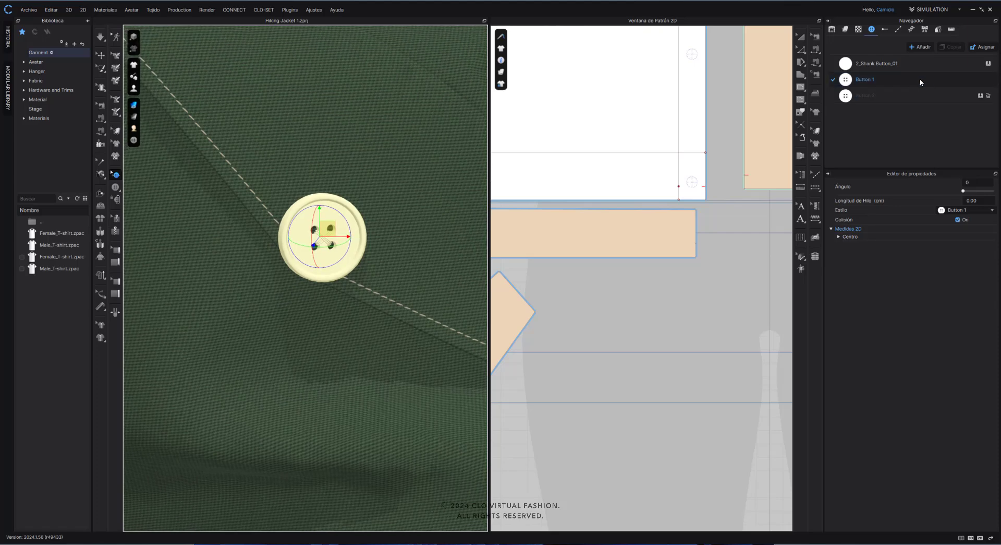
Change the shape of the Button 1 style to the ring-shaped snap with a small recess in its centre
left_click(903, 82)
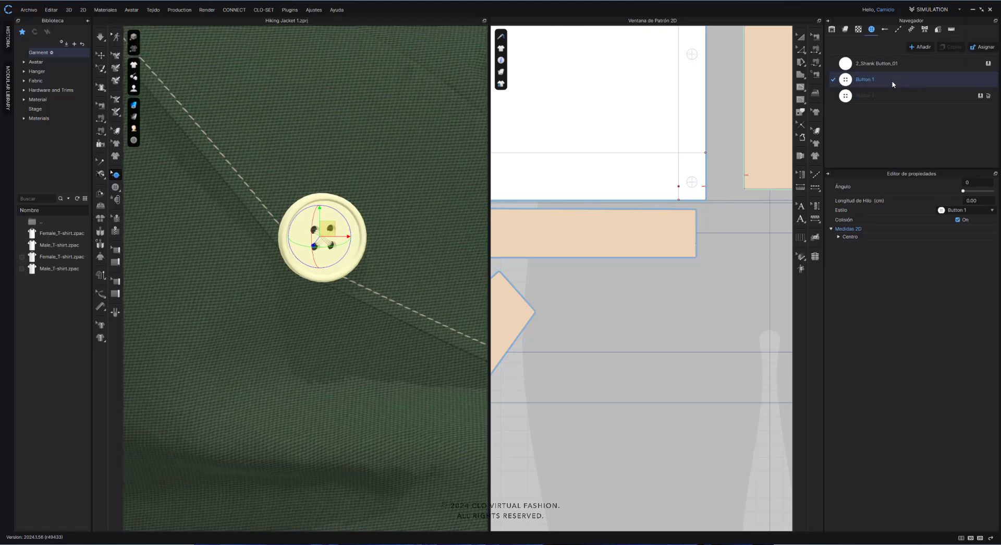
left_click(893, 83)
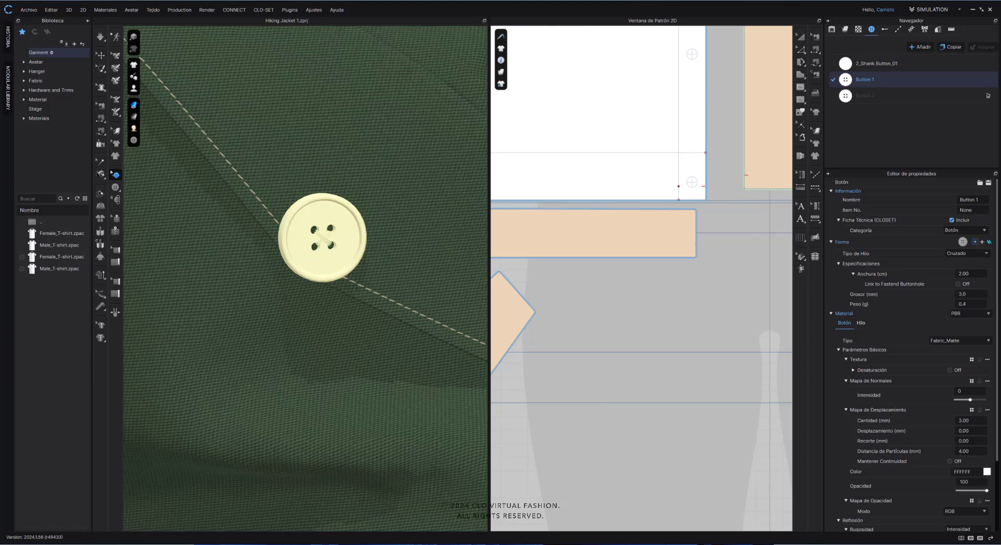
left_click(975, 242)
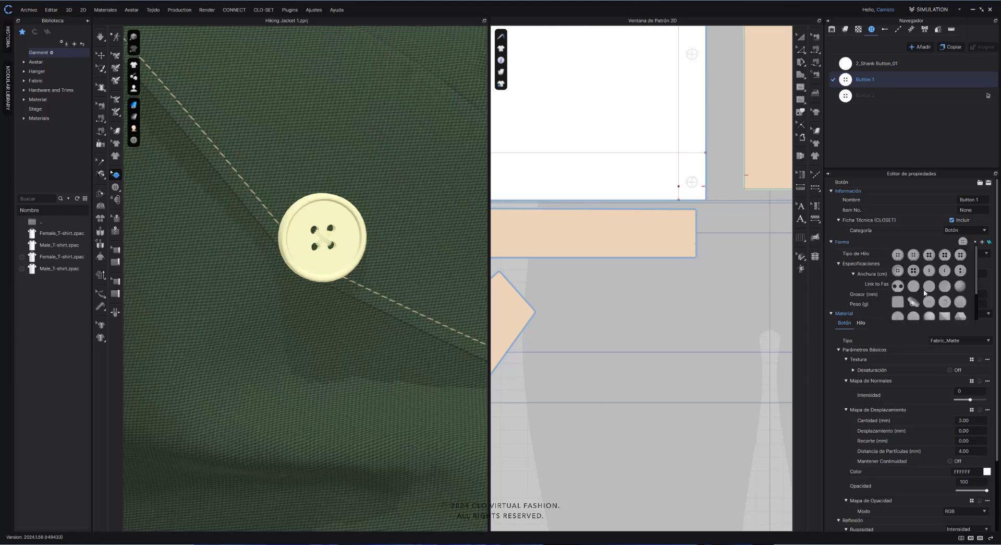
scroll(925, 293, "down", 2)
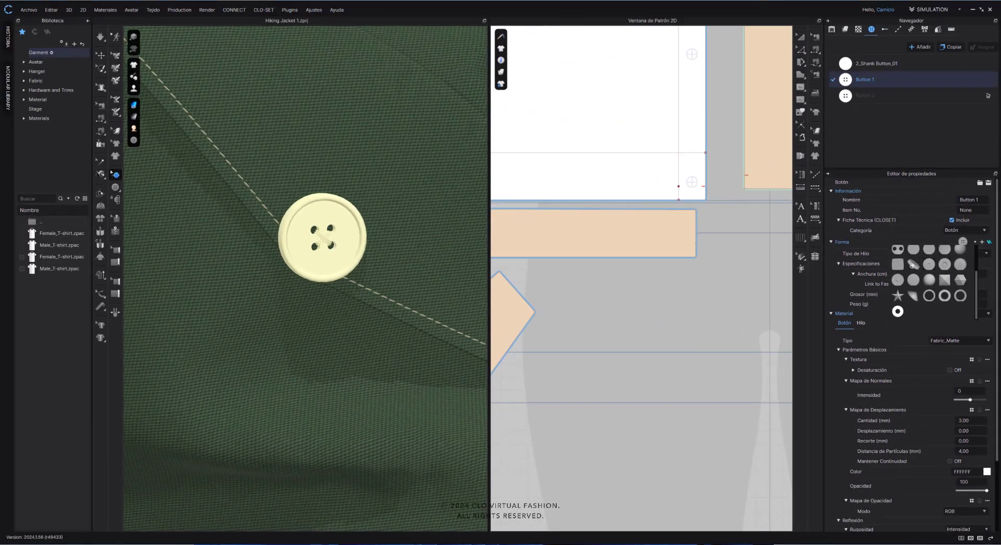
left_click(898, 311)
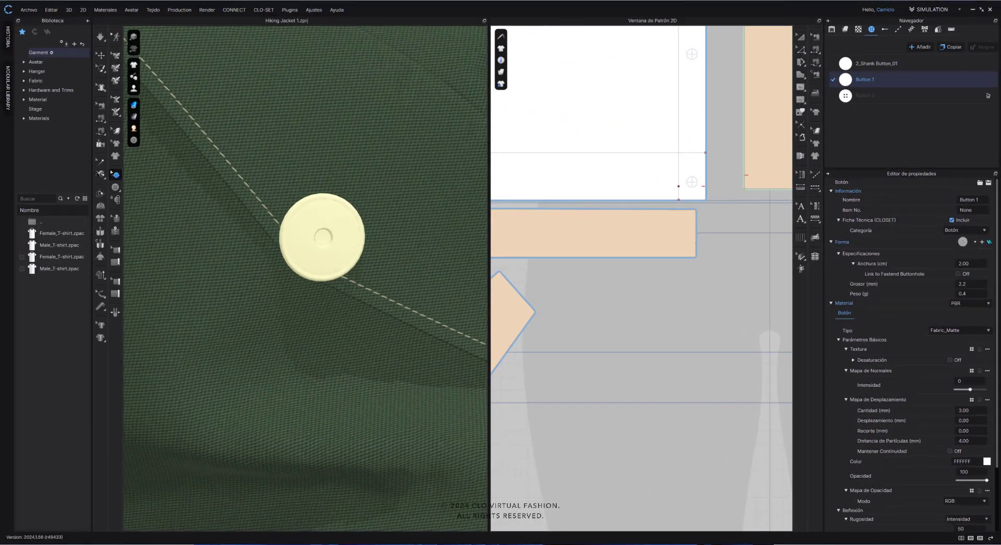
left_click(567, 302)
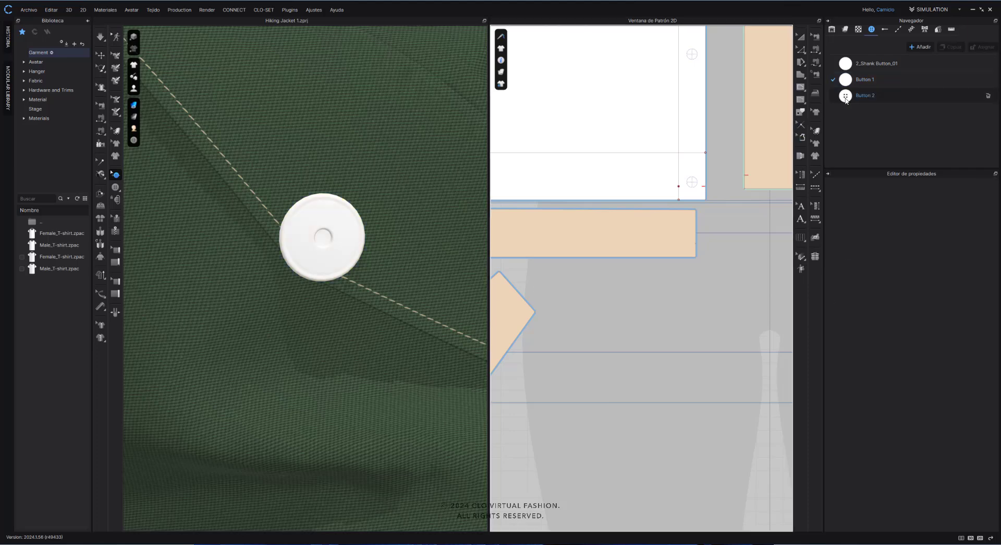
Apply the Button 2 style to the pocket flap button and change its shape to the radially ribbed rivet with a domed centre
left_click(348, 248)
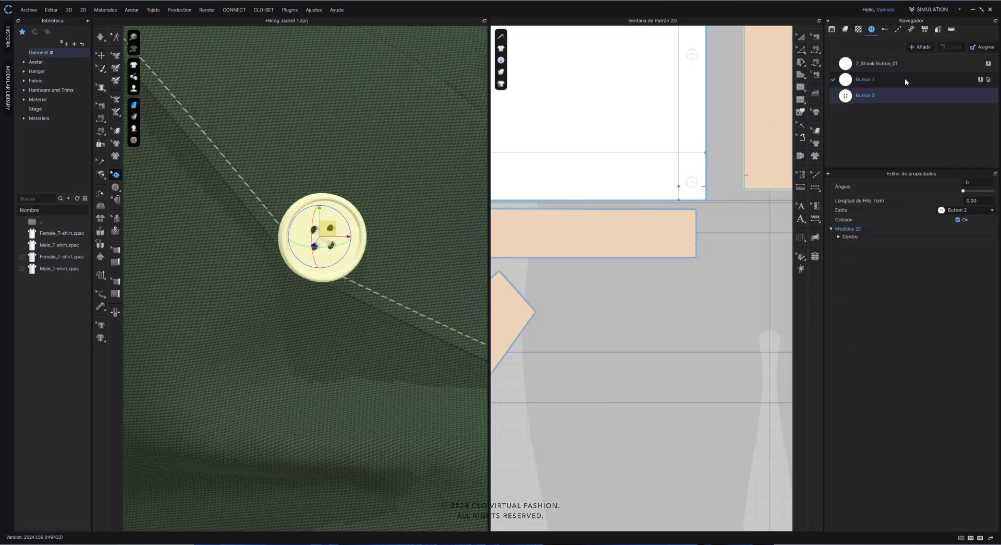
left_click(881, 101)
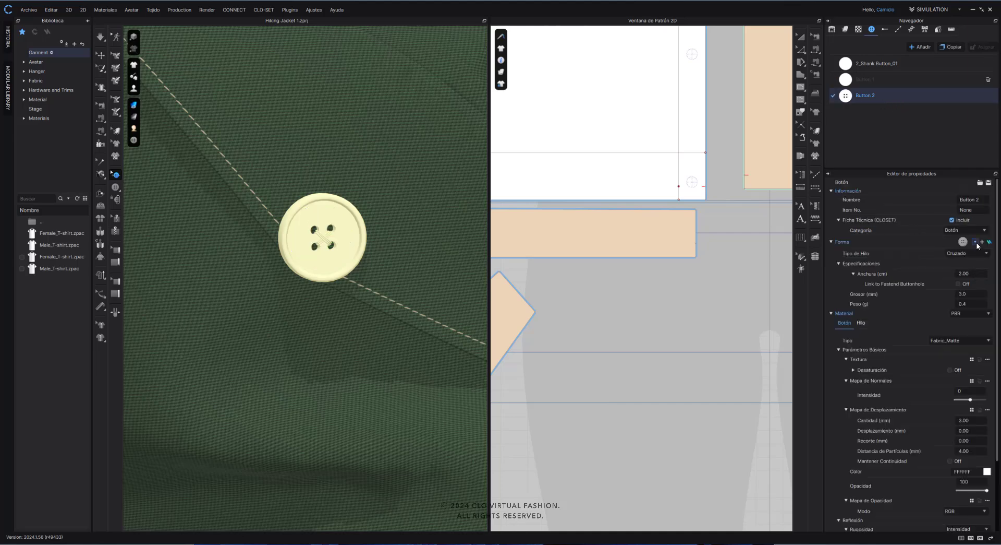
left_click(975, 241)
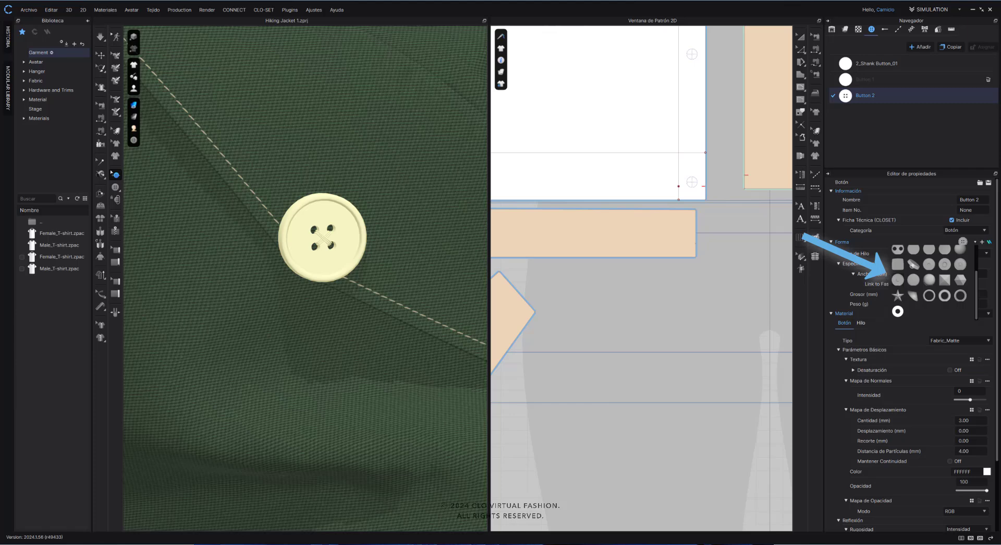
left_click(898, 279)
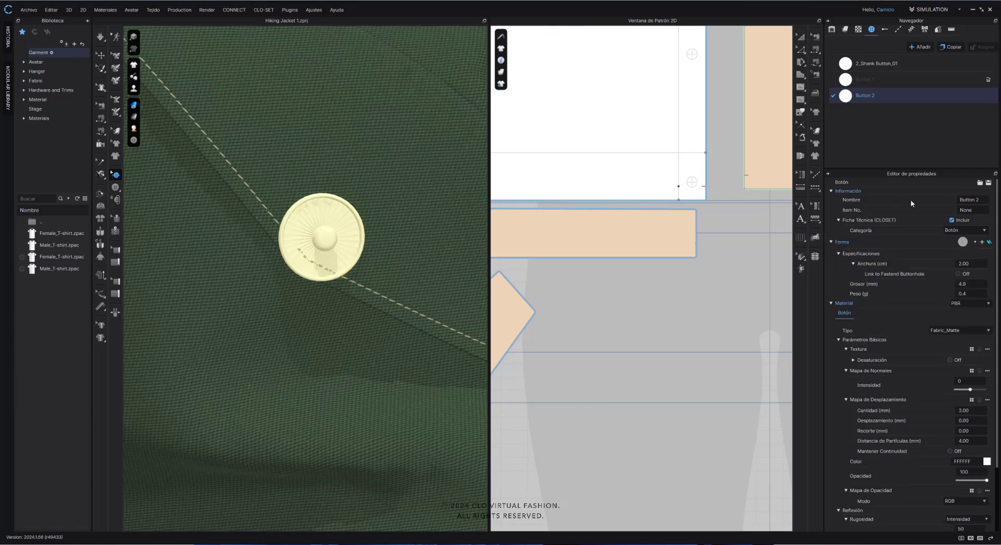
Set the width of the Button 2 style to 1.25 cm
left_click(971, 260)
type("1.25")
key("Return")
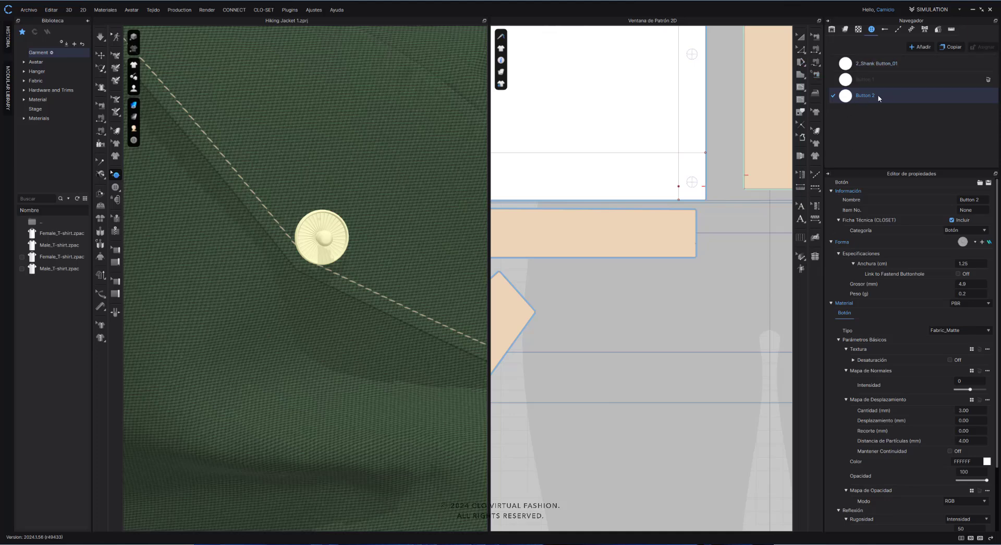
Apply 2_Shank Button_01 to the pocket flap button again and make it the active button style
left_click(852, 64)
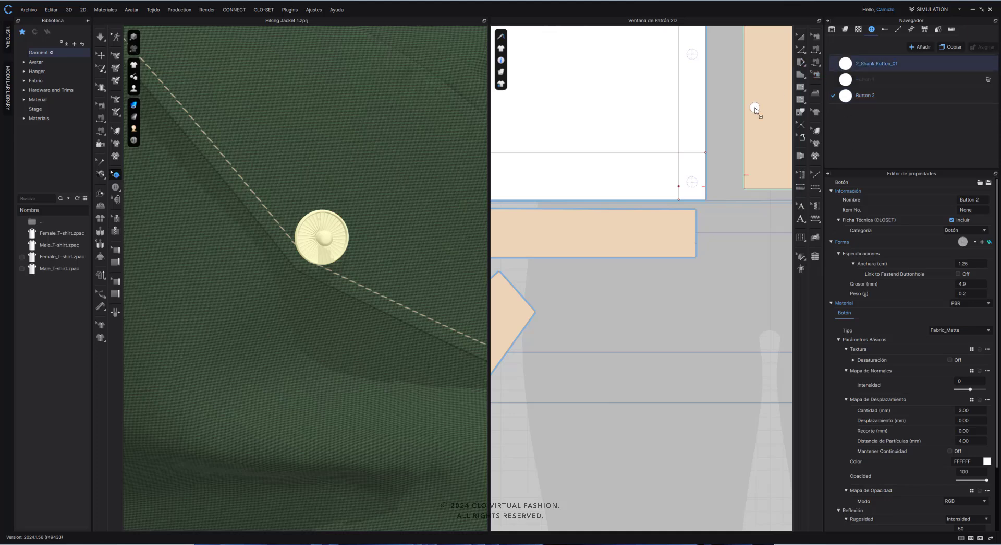
left_click(331, 236)
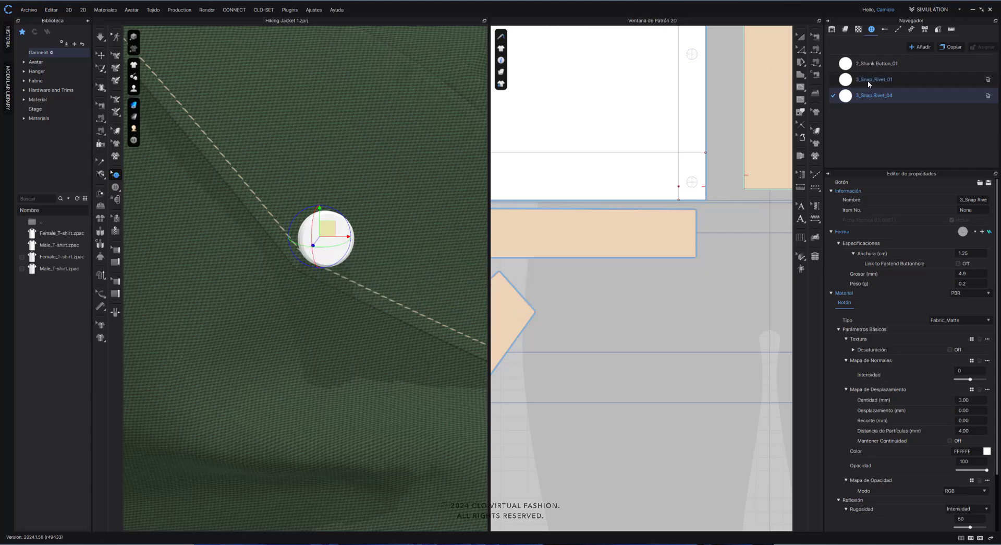
left_click(861, 64)
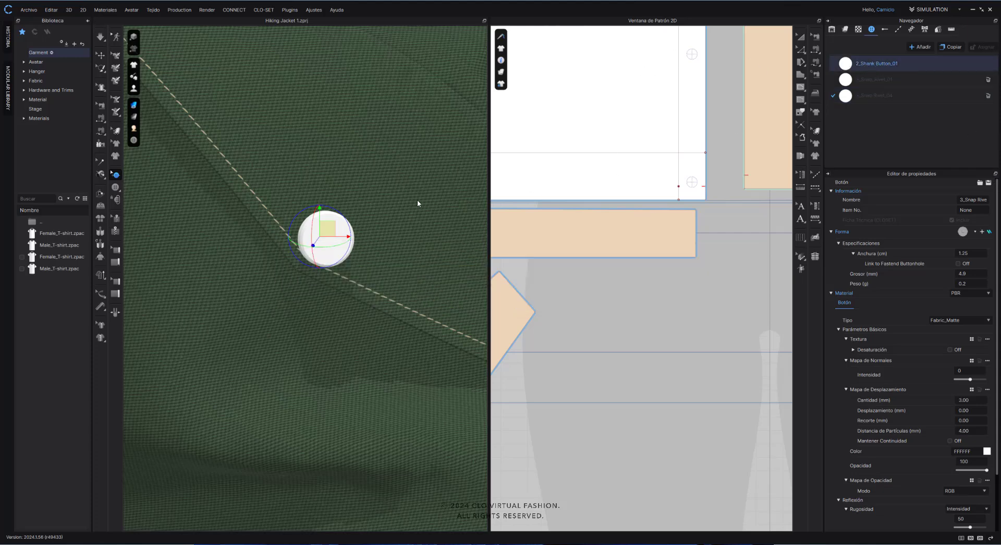
Select the jacket's front placket pattern piece on the avatar, below the chin
scroll(405, 202, "down", 5)
scroll(406, 202, "down", 10)
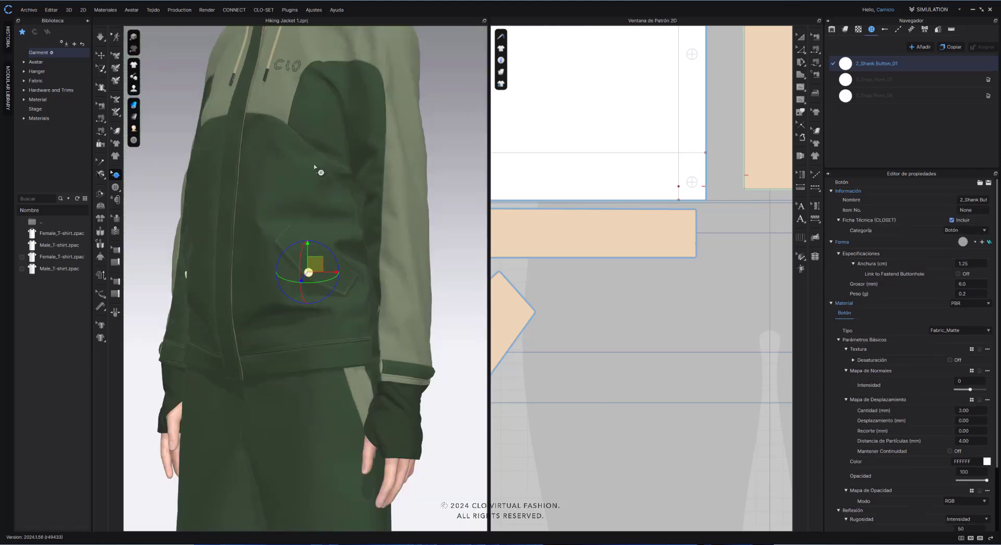
right_click_drag(381, 200, 381, 195)
scroll(387, 140, "up", 3)
middle_click_drag(390, 293, 362, 496)
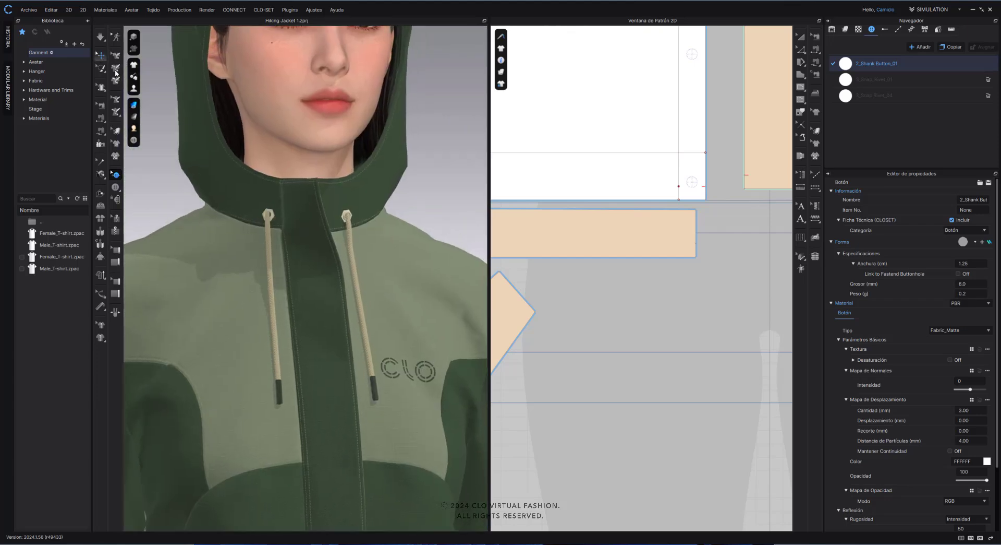
key("q")
left_click(307, 195)
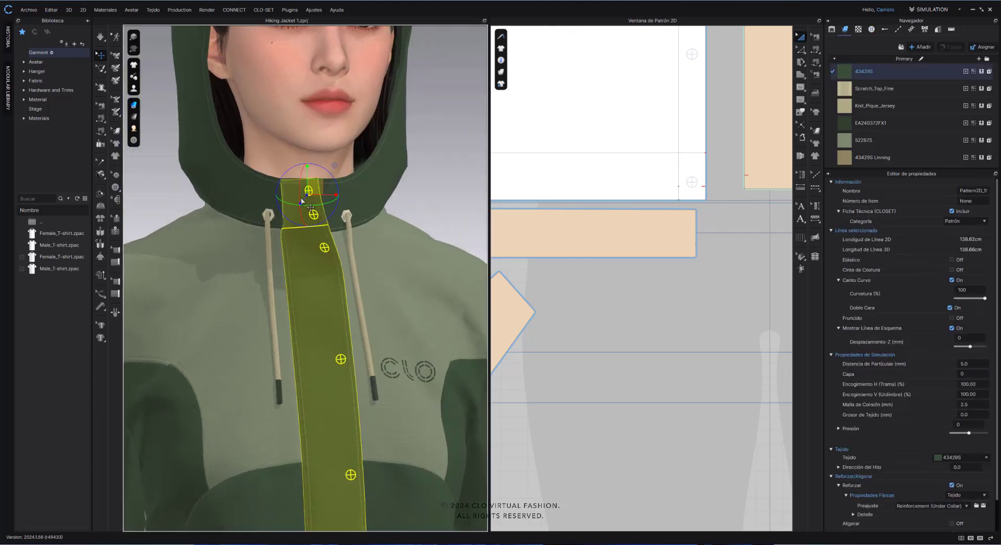
Place two buttons in the 2D pattern on the two uppermost button markings of the front placket
scroll(704, 150, "down", 7)
middle_click_drag(703, 150, 576, 398)
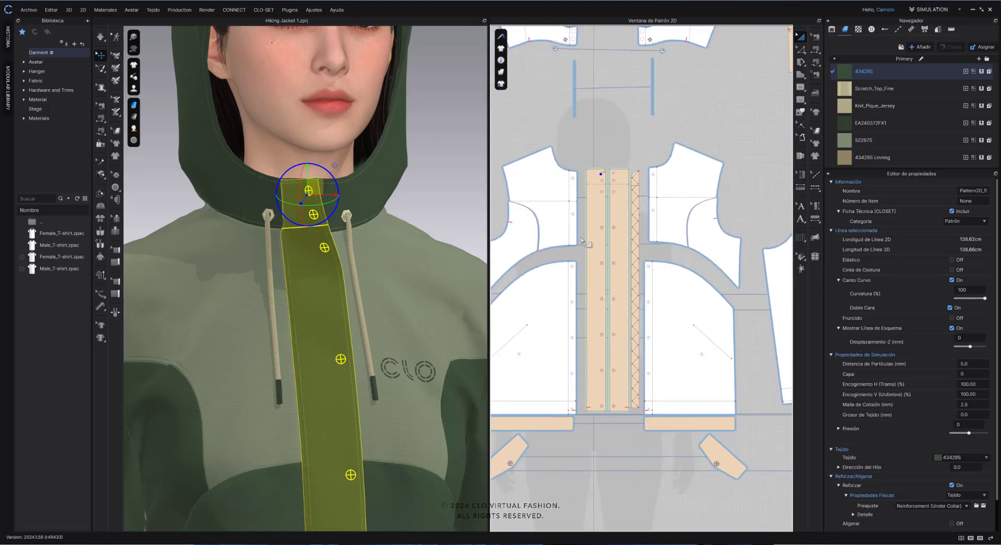
scroll(601, 169, "up", 10)
middle_click_drag(608, 225, 637, 174)
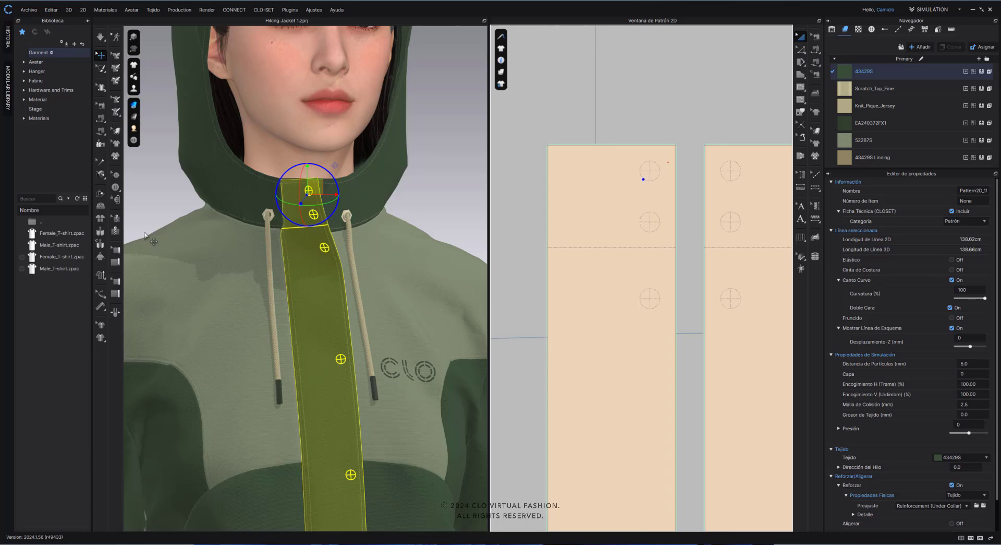
left_click(116, 187)
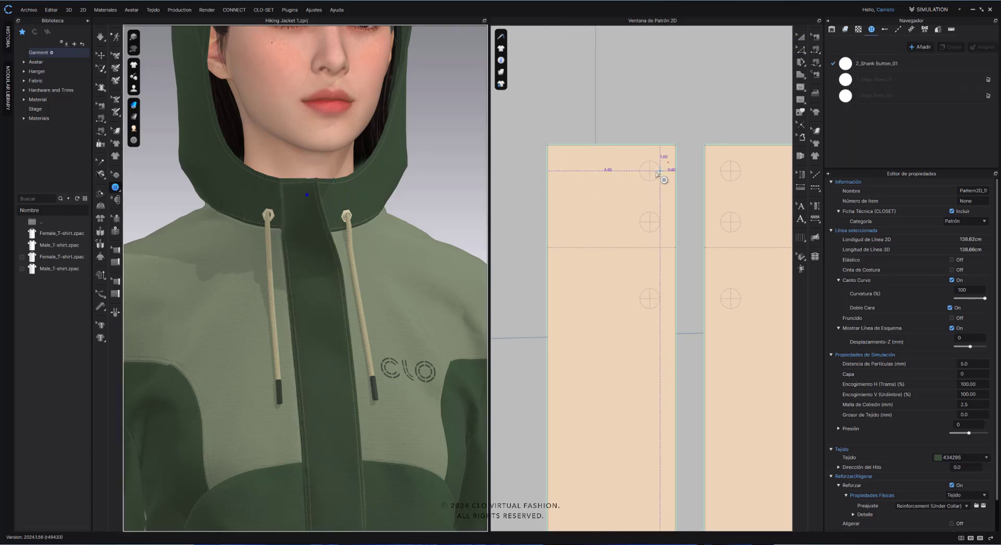
scroll(655, 172, "up", 1)
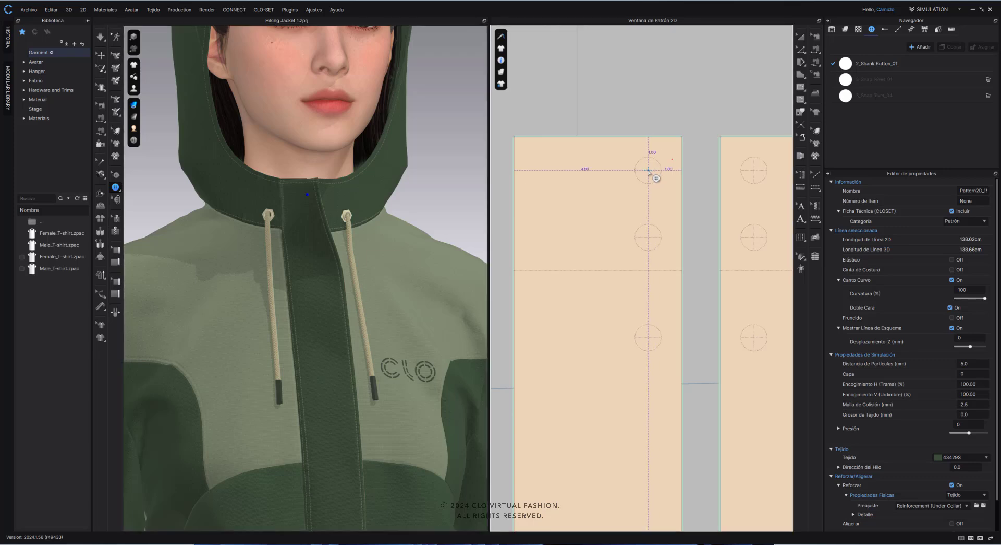
left_click(648, 170)
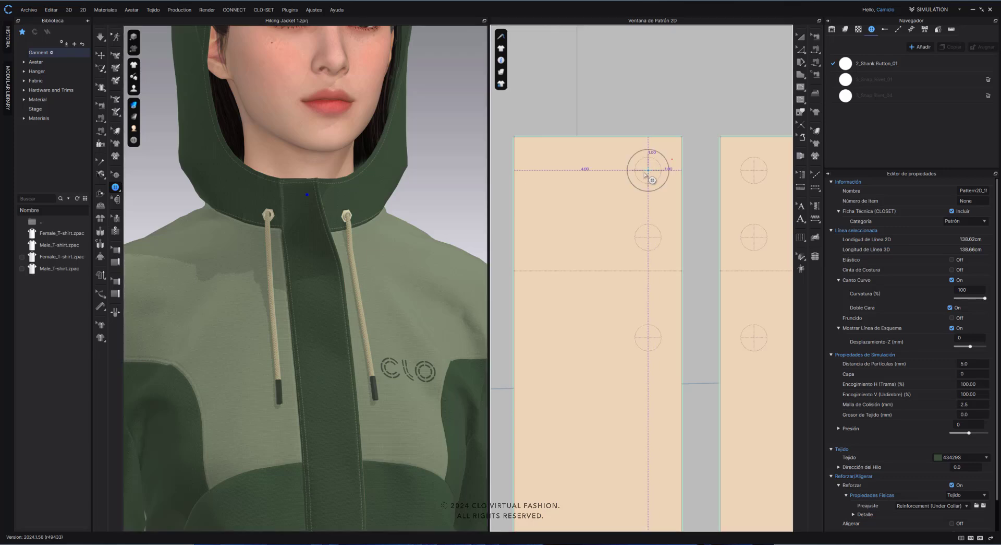
left_click(649, 238)
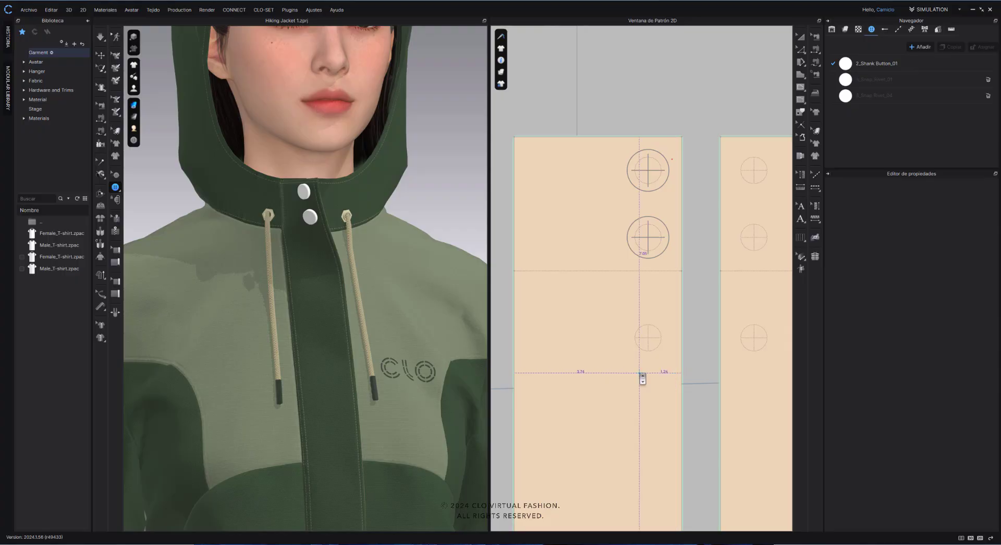
Start creating buttons along the placket's long edge near the third button marking, with the type based on the start
scroll(641, 376, "down", 3)
middle_click_drag(641, 352, 639, 86)
scroll(642, 200, "down", 2)
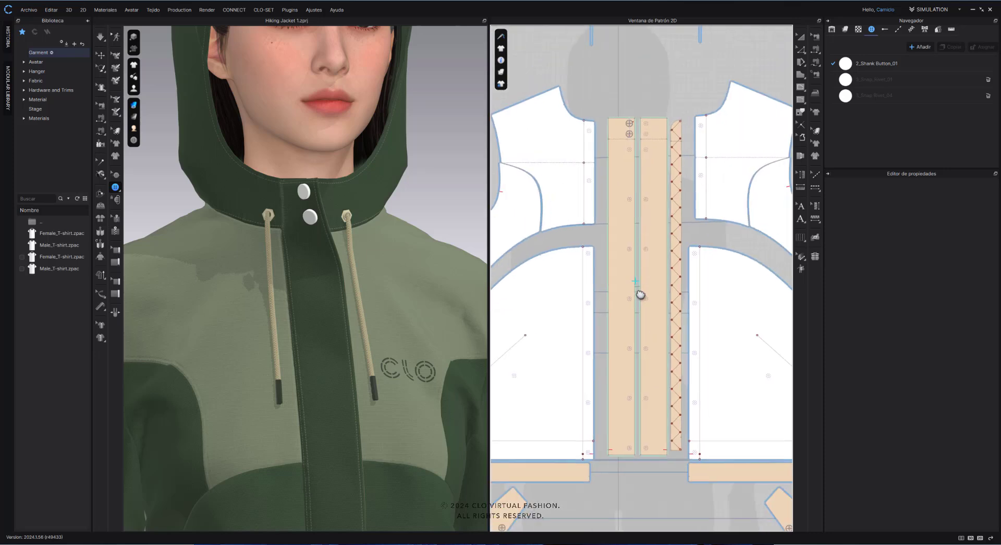
scroll(627, 164, "up", 2)
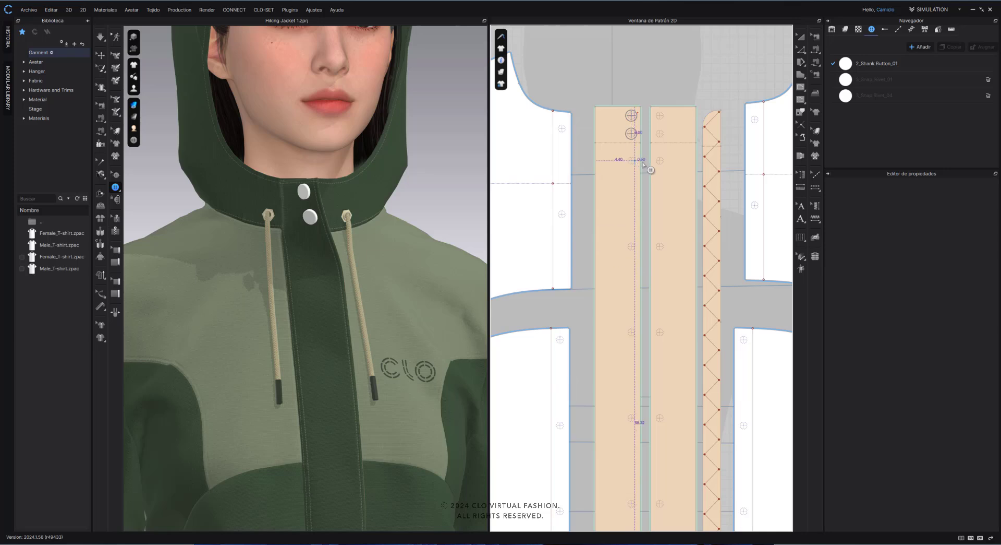
left_click(641, 163)
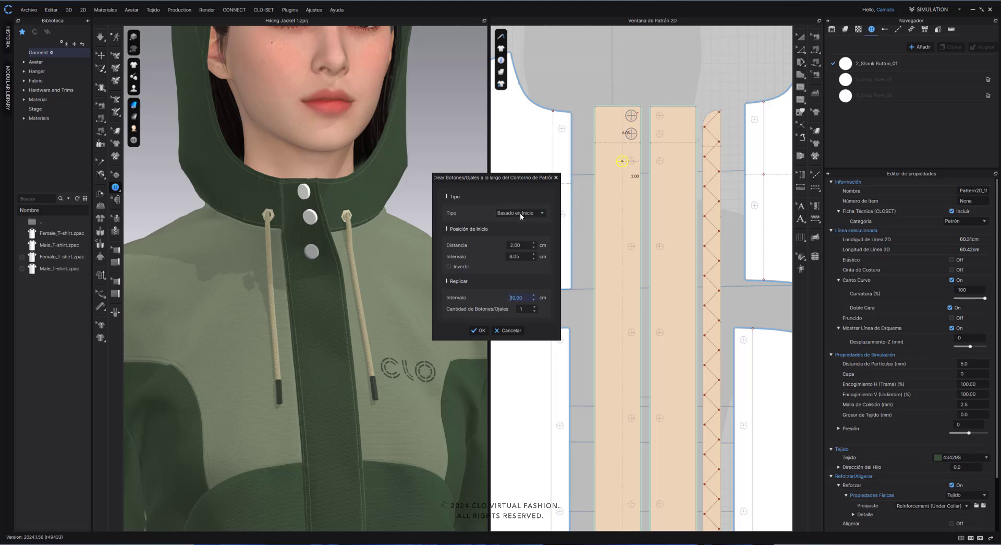
left_click(522, 213)
left_click(519, 213)
Set the start position of the placket buttons to a distance of 1 cm and an interval of 6 cm
double_click(526, 245)
type("1")
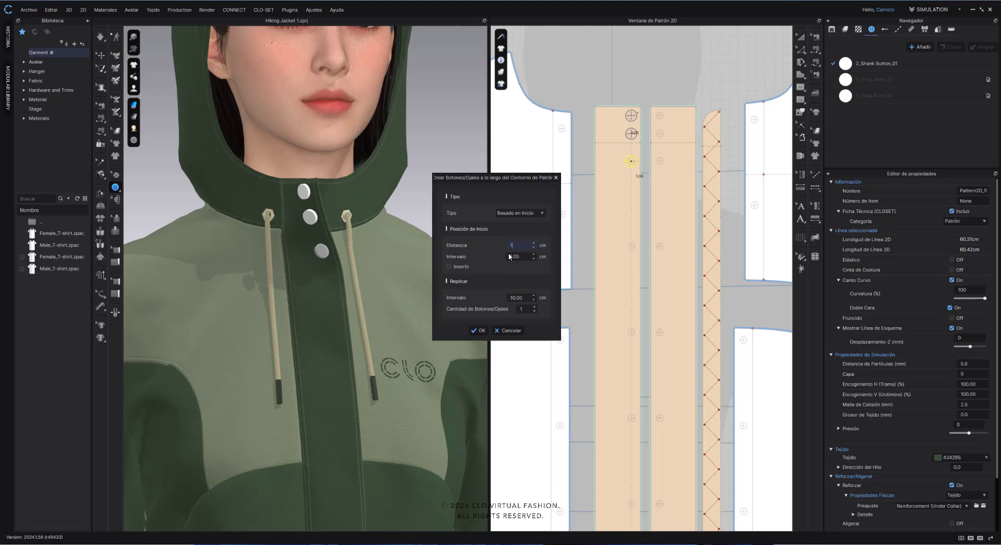
key("Tab")
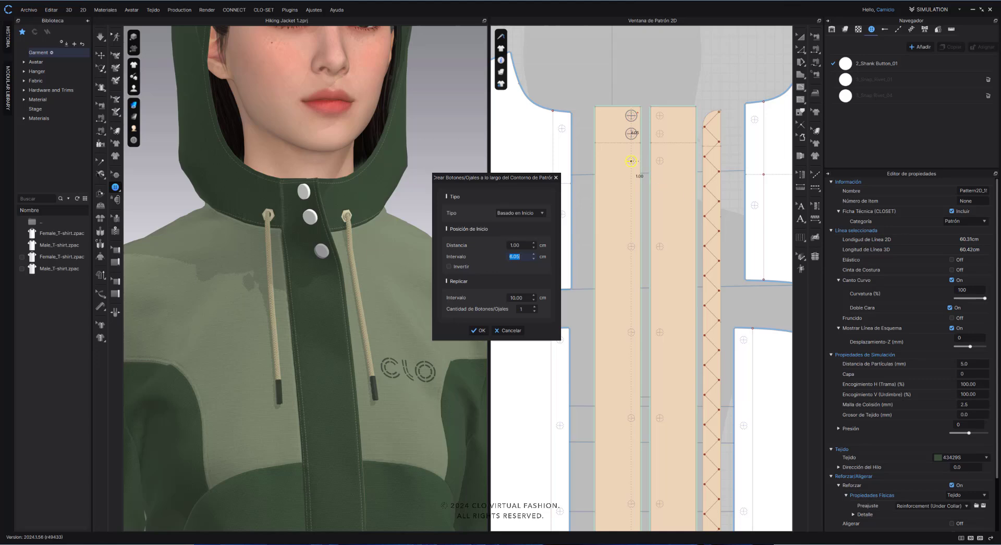
type("6")
key("Tab")
Replicate the placket buttons at a 9.5 cm interval with a quantity of 6 and create them
double_click(527, 297)
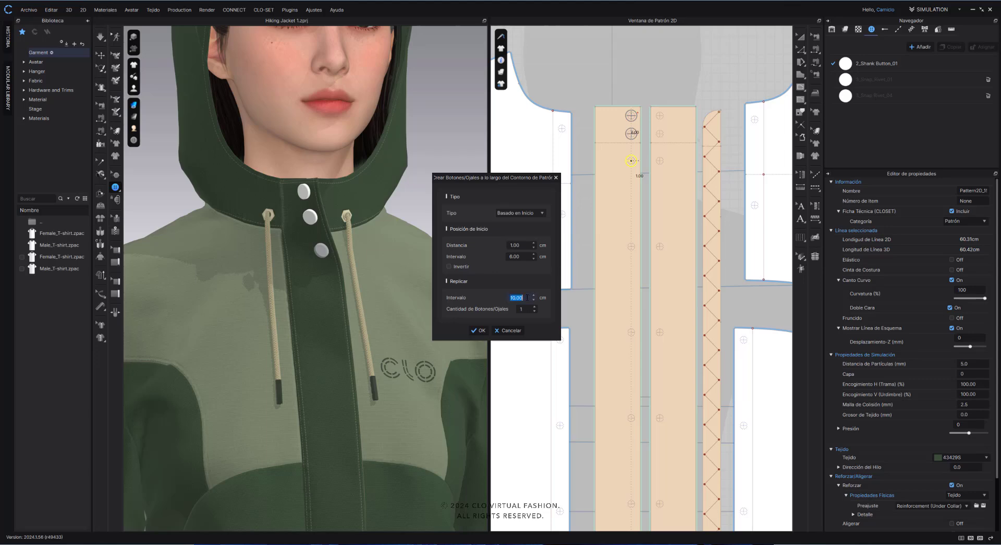
type("9.5")
key("Tab")
left_click(534, 306)
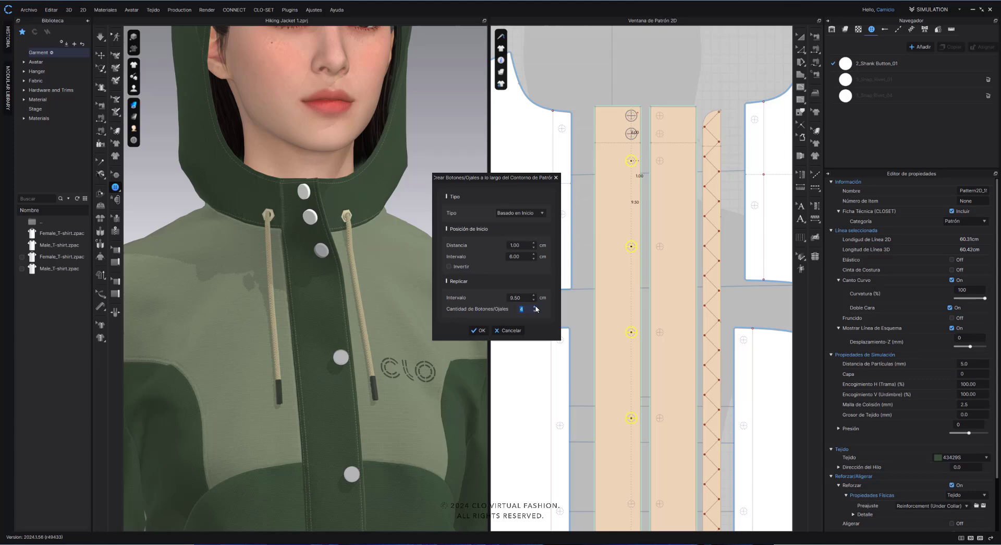
left_click(479, 330)
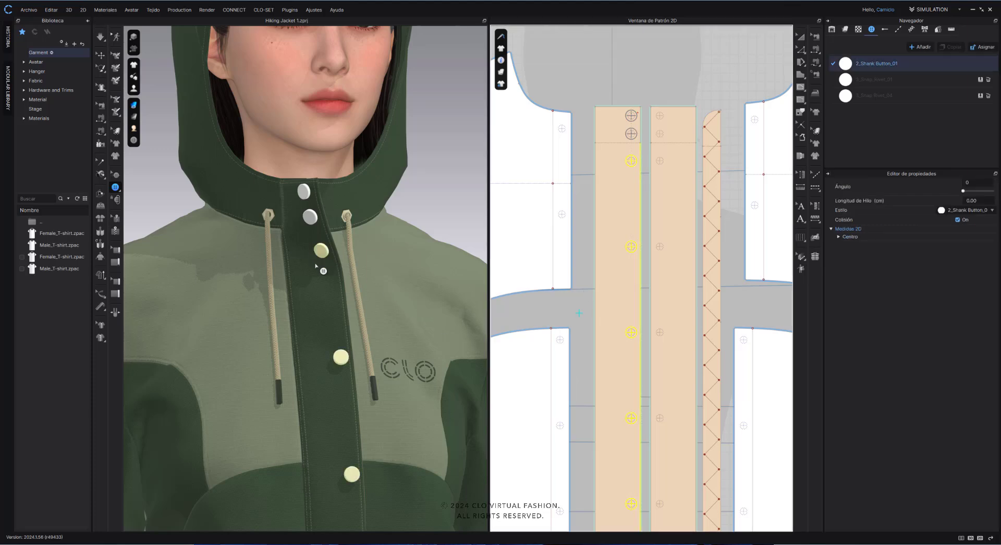
Reopen the settings of the button row along the placket edge and set its quantity to 7
scroll(403, 415, "down", 3)
middle_click_drag(401, 421, 402, 321)
scroll(645, 303, "down", 3)
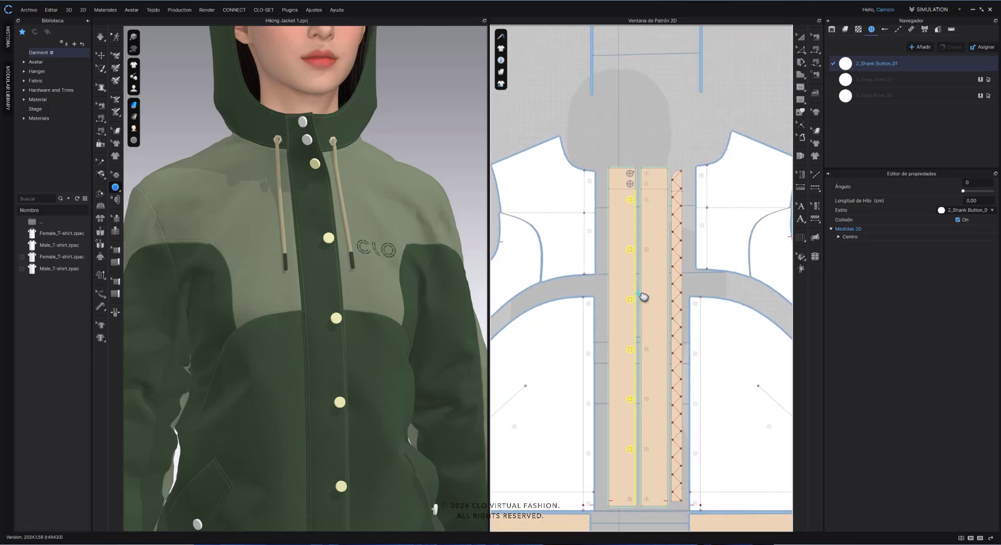
left_click(115, 175)
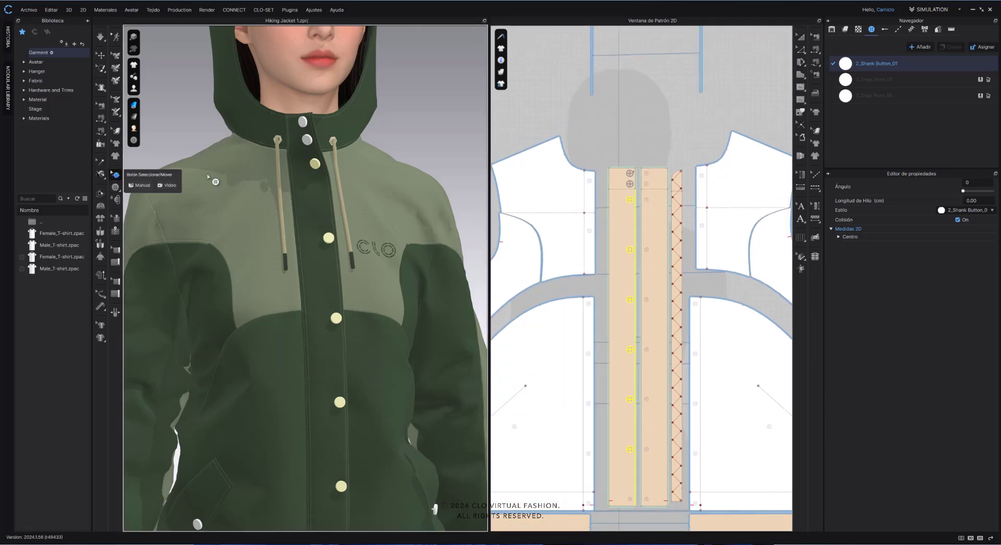
left_click(637, 217)
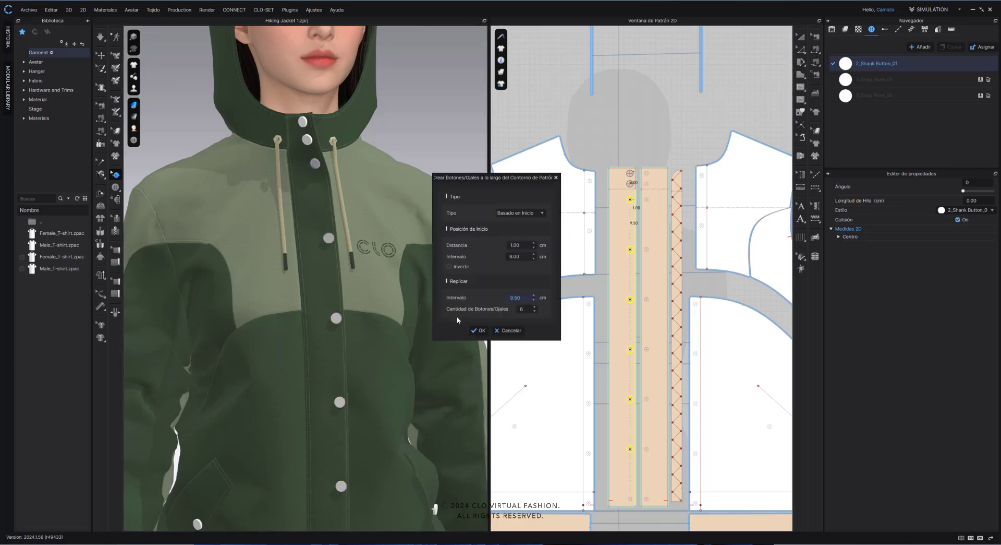
left_click(534, 307)
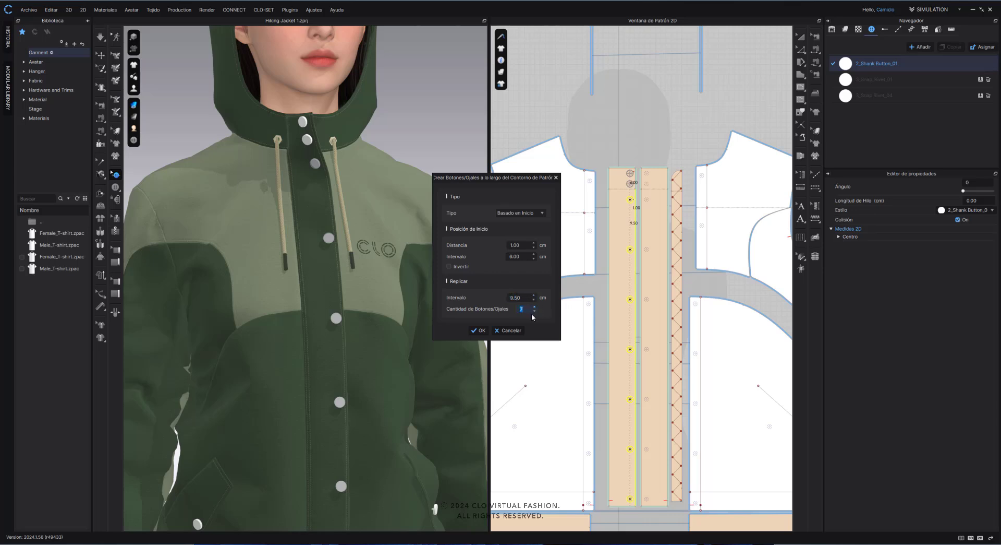
left_click(478, 330)
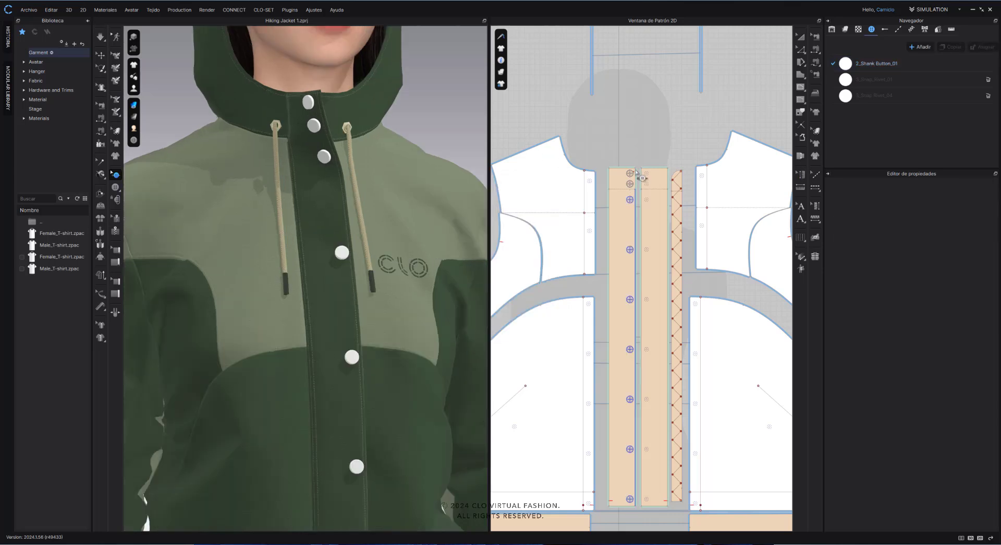
Examine the shank buttons along the front placket and collar from several angles on the avatar
scroll(635, 168, "up", 2)
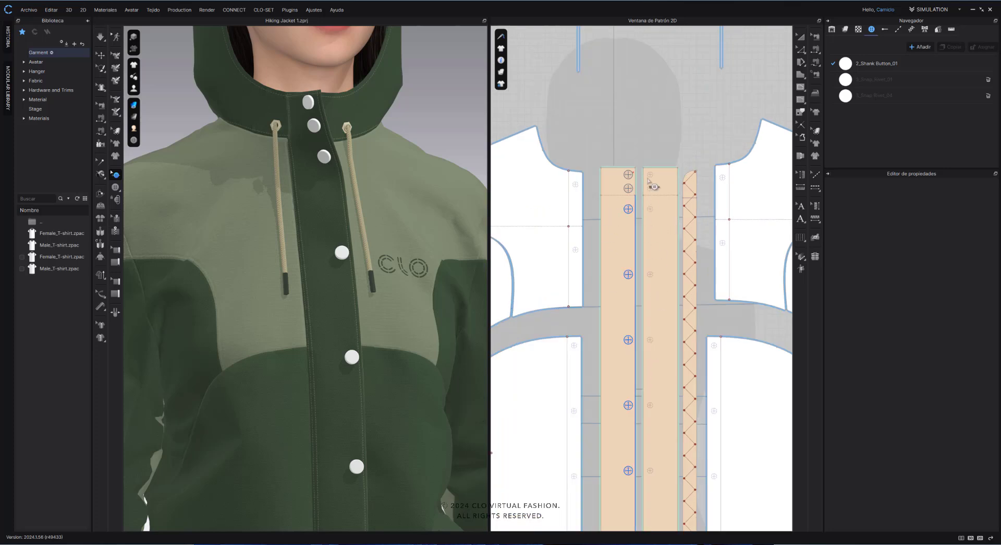
scroll(641, 171, "up", 2)
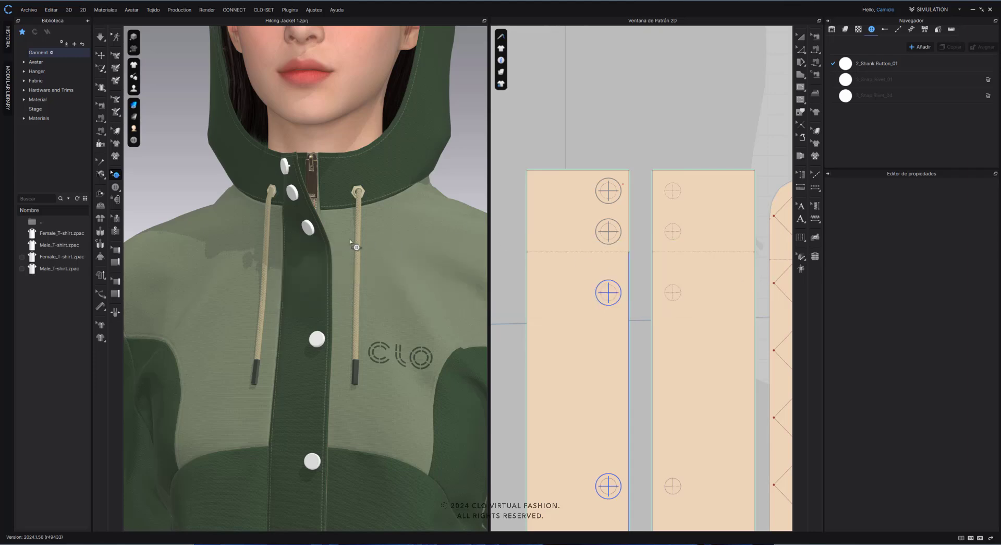
right_click_drag(356, 245, 329, 217)
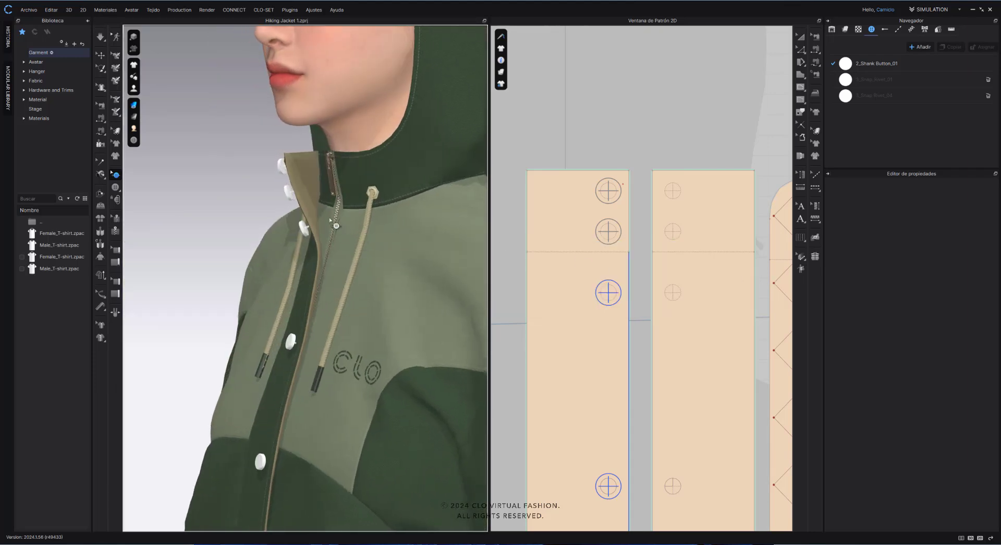
scroll(329, 217, "up", 3)
middle_click_drag(331, 222, 317, 265)
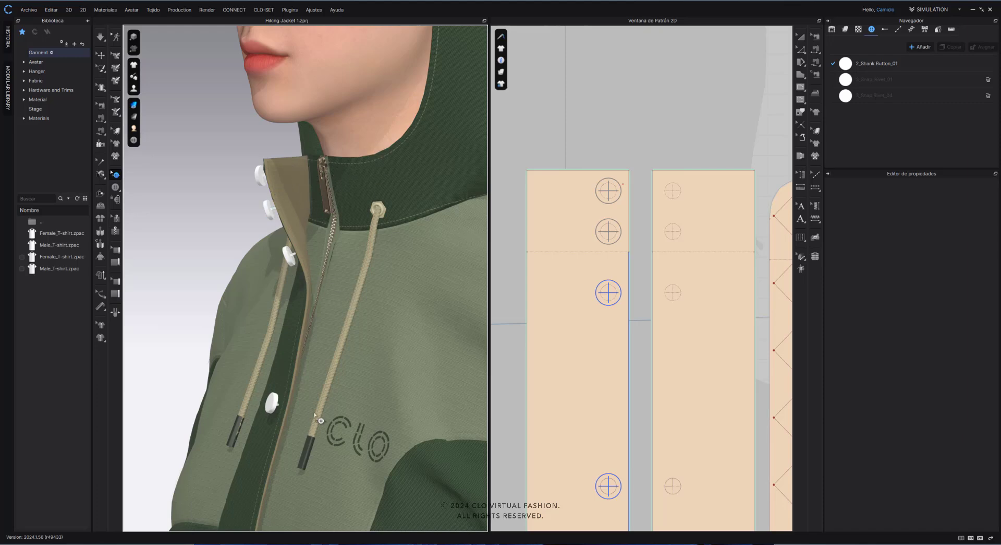
middle_click_drag(355, 306, 388, 209)
right_click_drag(384, 316, 366, 299)
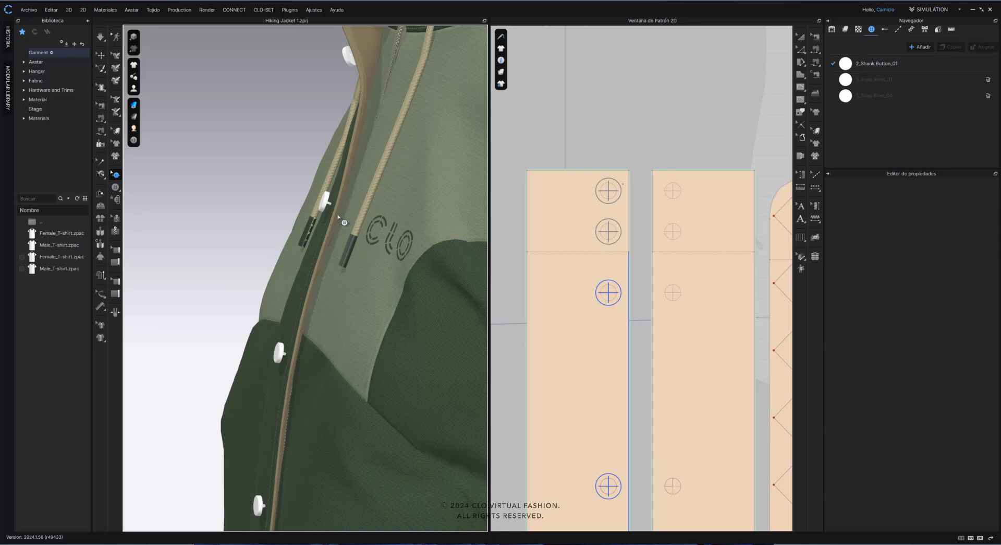
right_click_drag(328, 292, 358, 286)
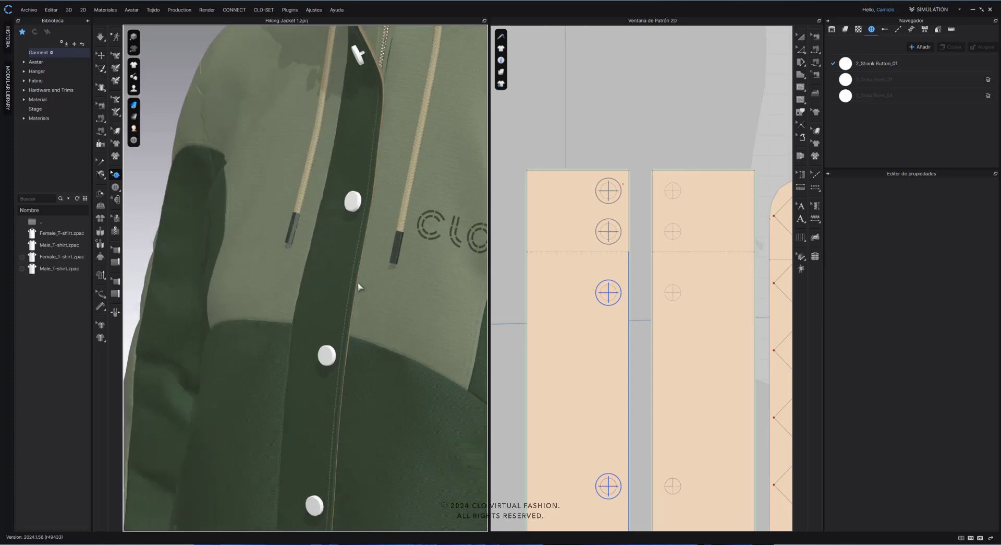
middle_click_drag(376, 194, 340, 345)
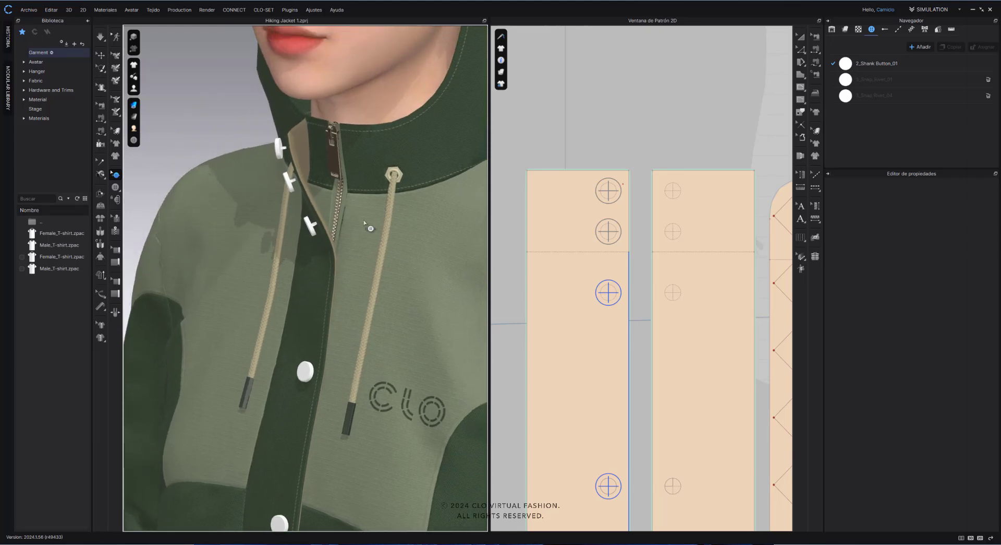
middle_click_drag(371, 226, 366, 265)
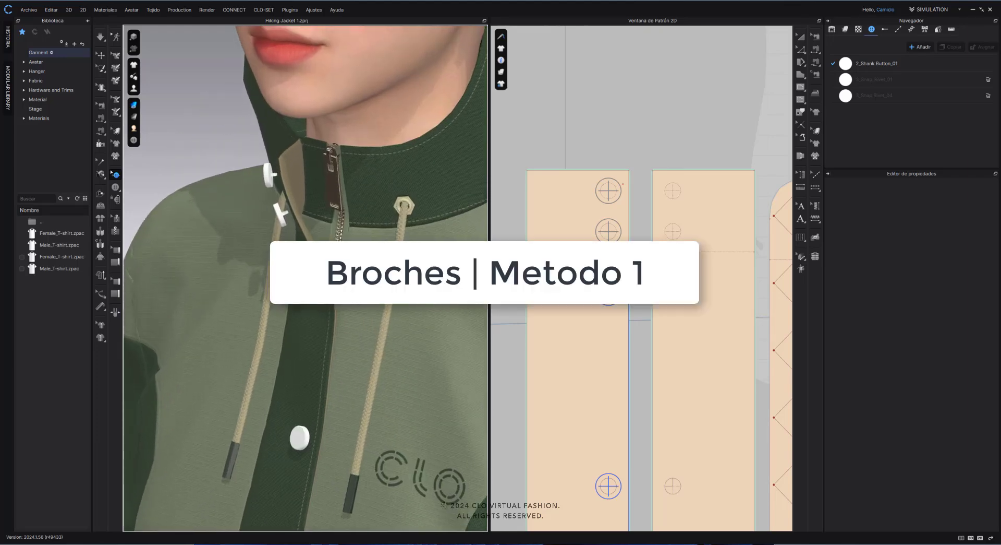
right_click_drag(367, 264, 316, 254)
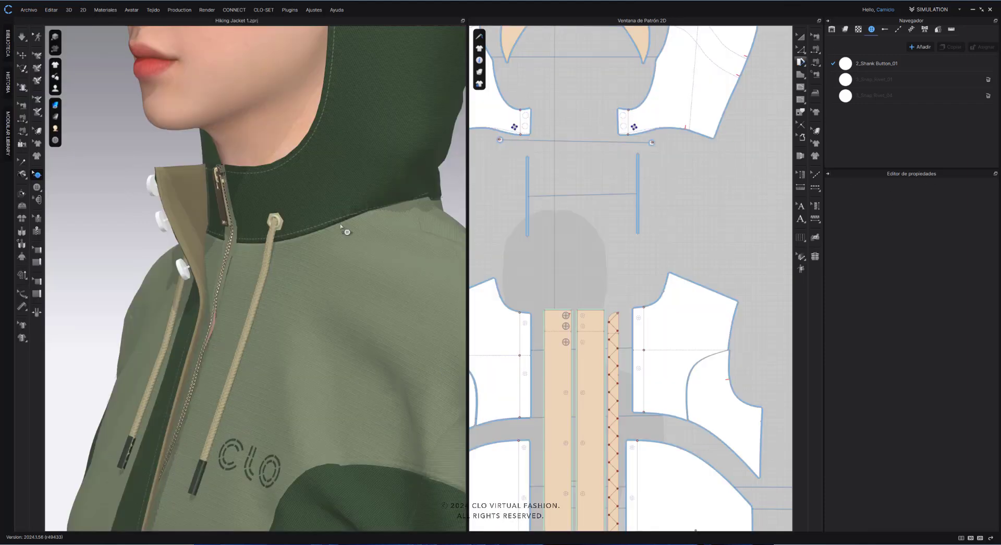
Place three 3_Snap_Rivet_01 buttons on the three uppermost markings of the second placket piece in the 2D pattern
left_click(37, 188)
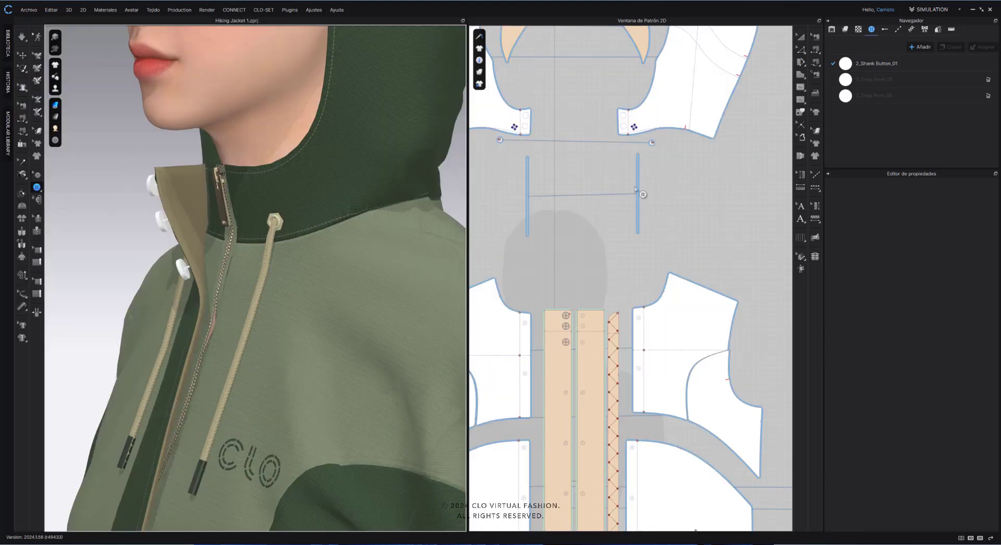
left_click(855, 79)
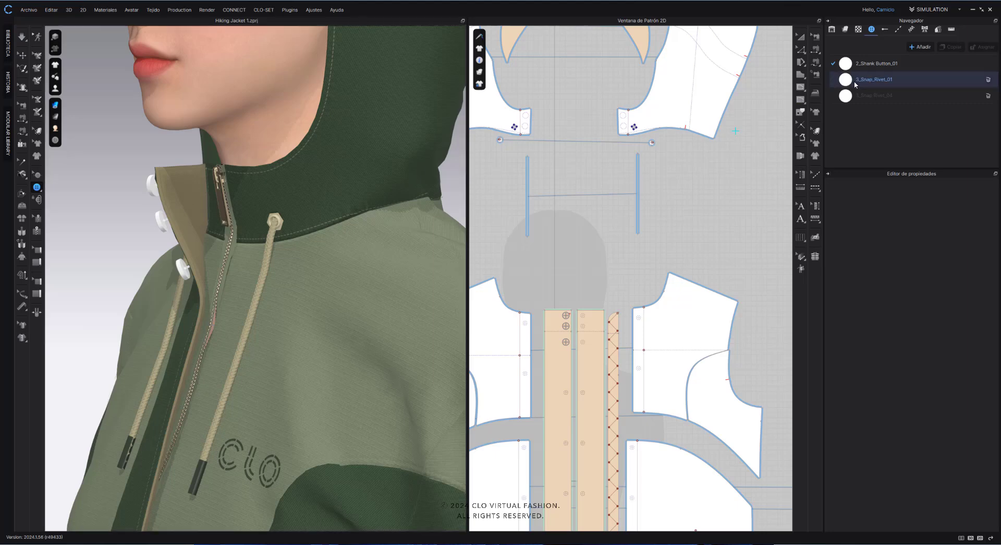
left_click(856, 83)
scroll(582, 364, "up", 5)
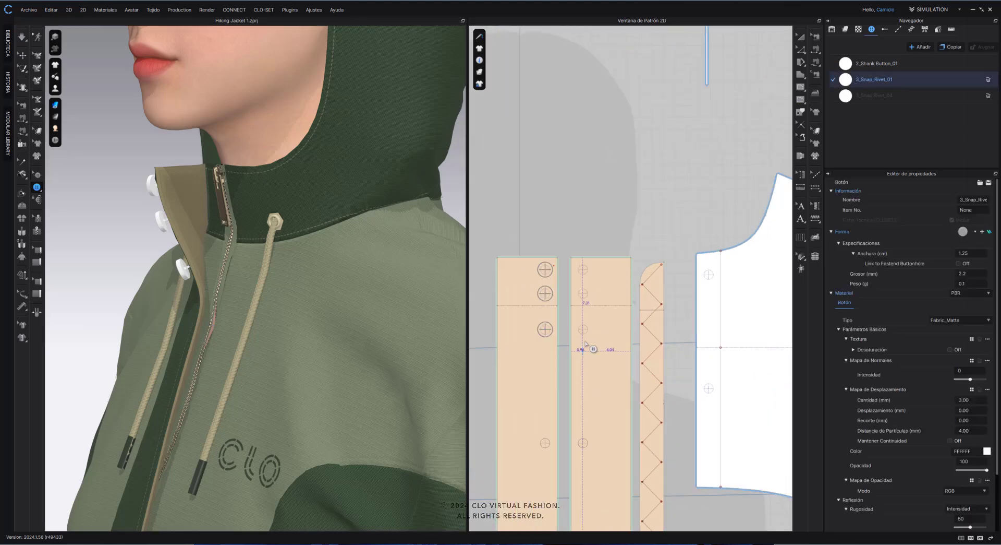
scroll(589, 281, "up", 3)
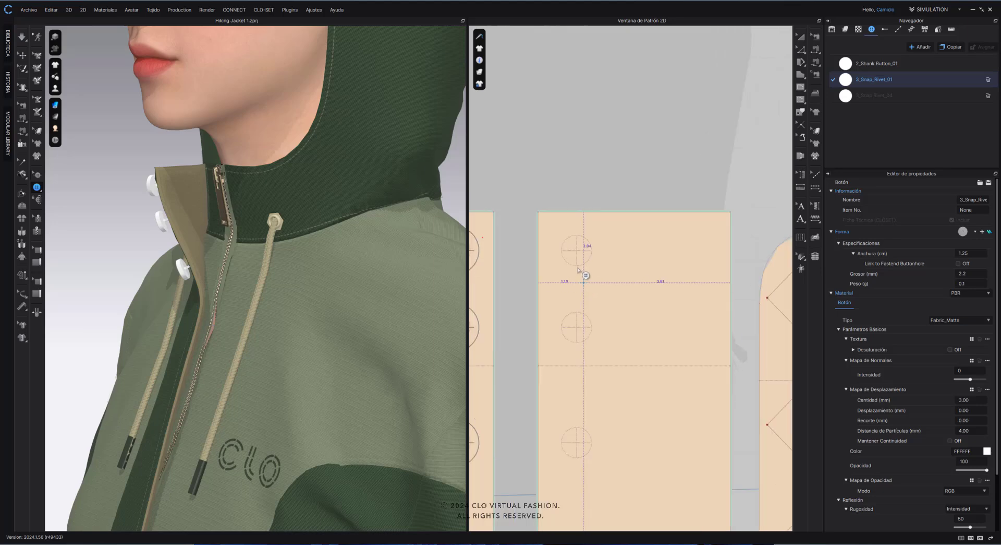
scroll(580, 263, "up", 3)
left_click(577, 252)
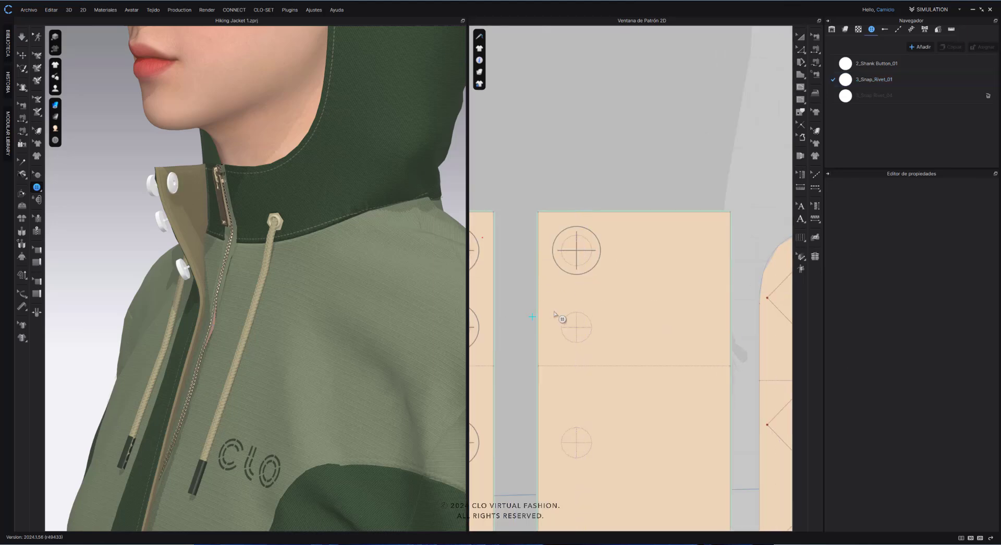
left_click(577, 327)
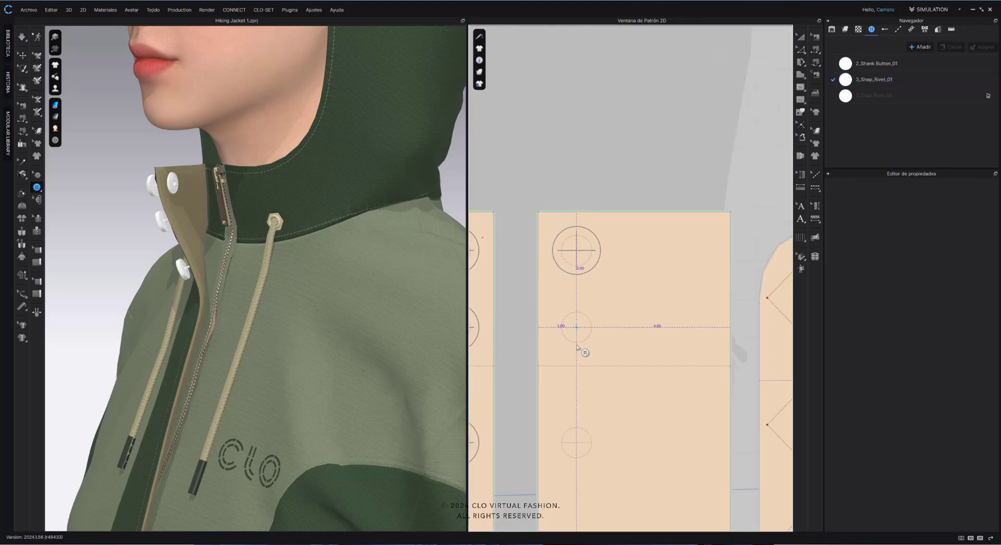
left_click(577, 443)
Place two 3_Snap Rivet_04 buttons on the two circular markings at the front edge of the hood's collar area
scroll(596, 397, "down", 5)
left_click(862, 96)
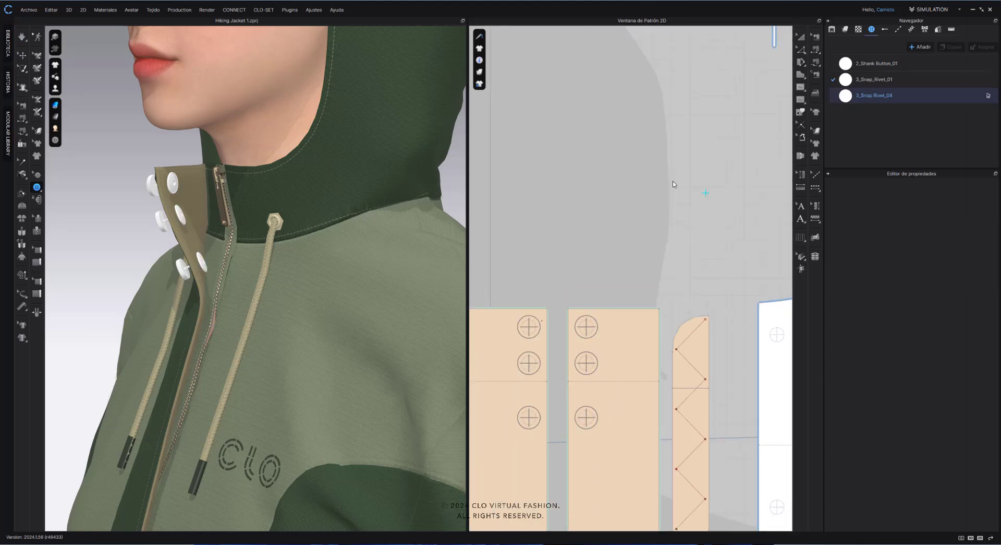
scroll(626, 182, "down", 8)
scroll(640, 87, "up", 4)
scroll(640, 85, "up", 10)
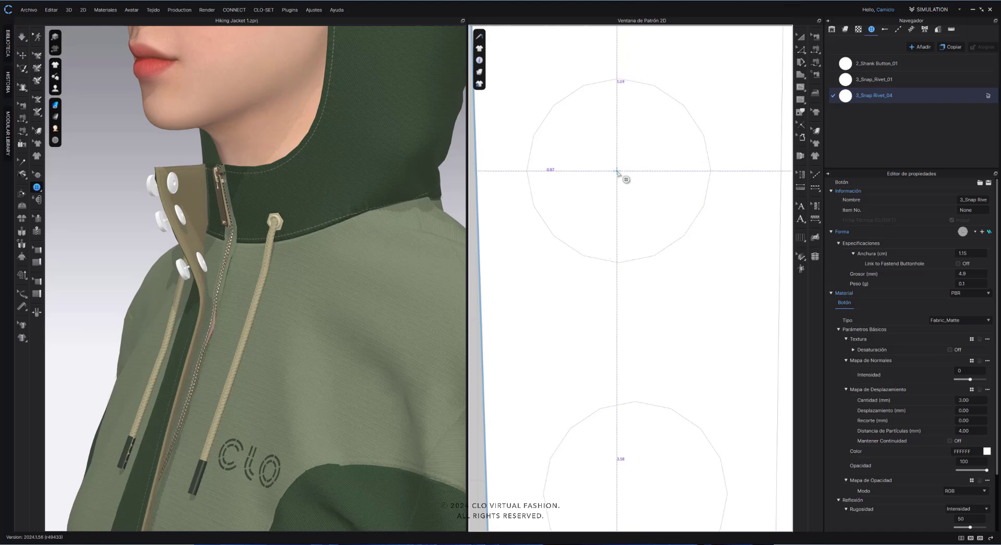
left_click(618, 169)
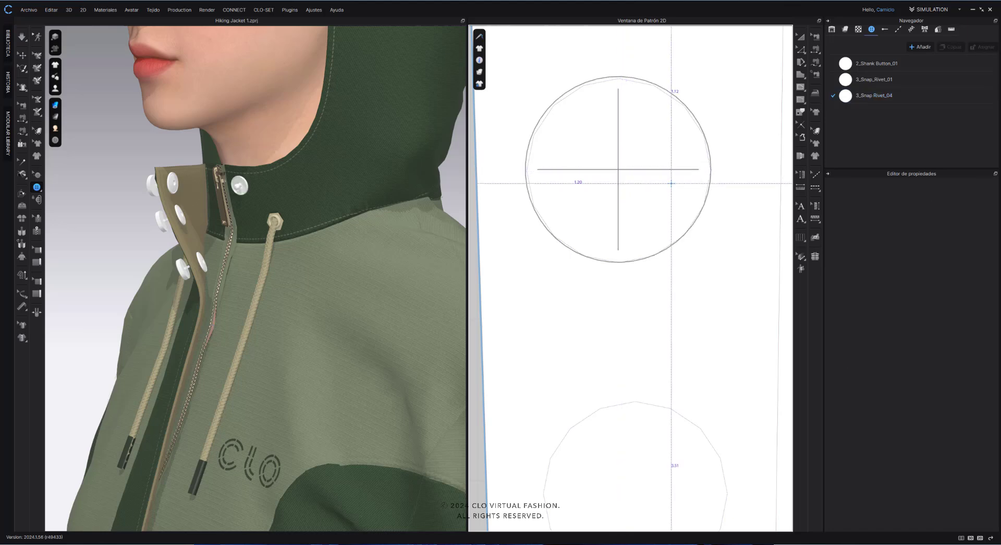
scroll(651, 225, "down", 3)
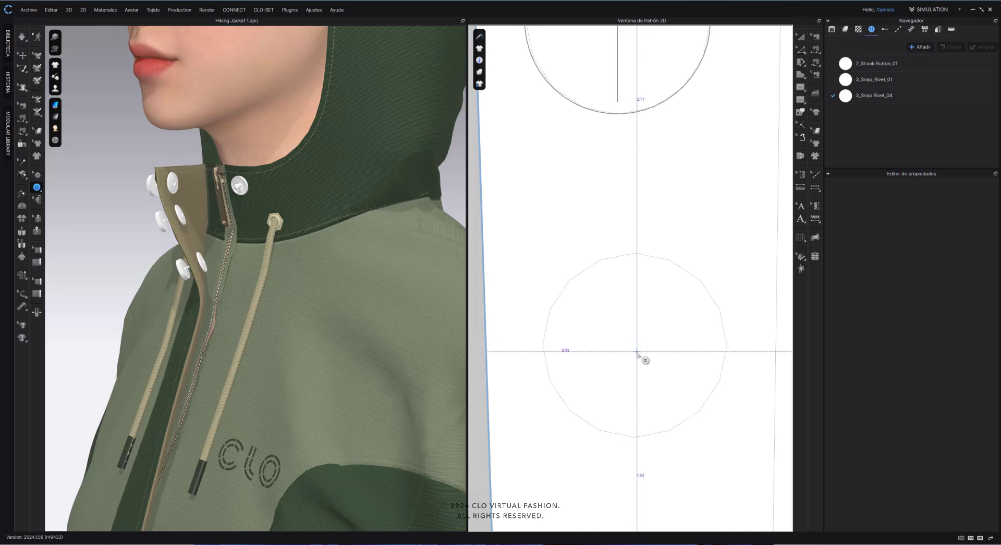
left_click(637, 351)
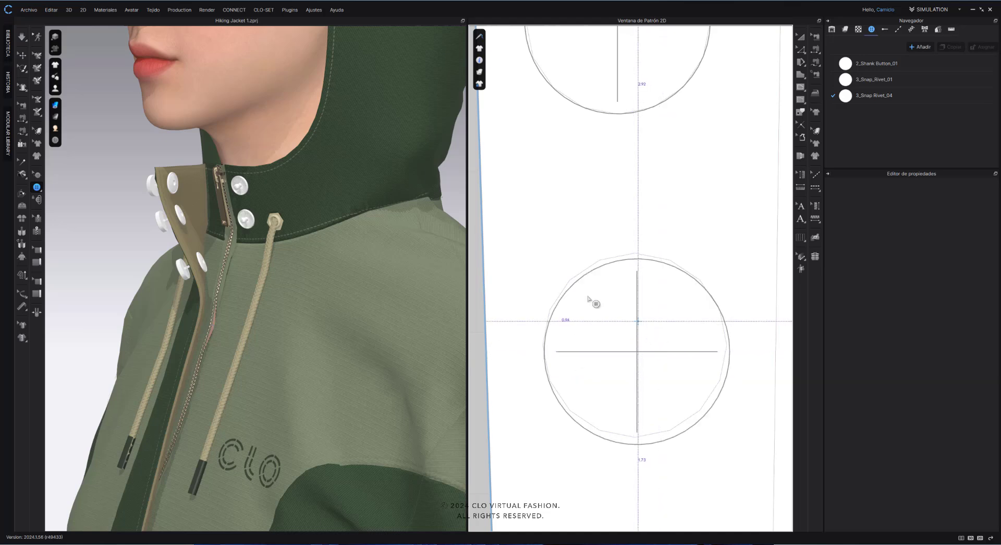
Shift the lower snap rivet on the hood's collar area slightly so it lines up with its circular marking
left_click(37, 176)
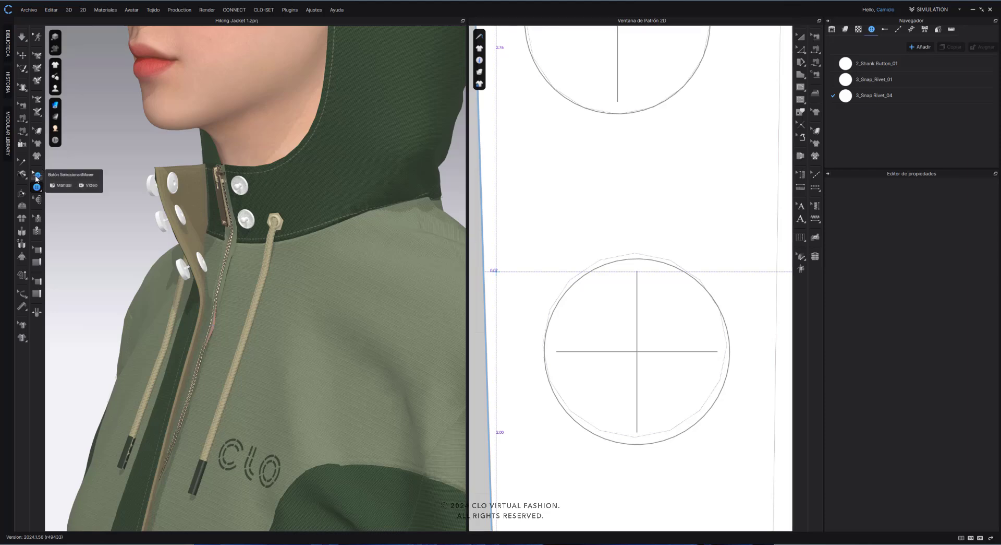
left_click(633, 355)
left_click_drag(631, 349, 628, 343)
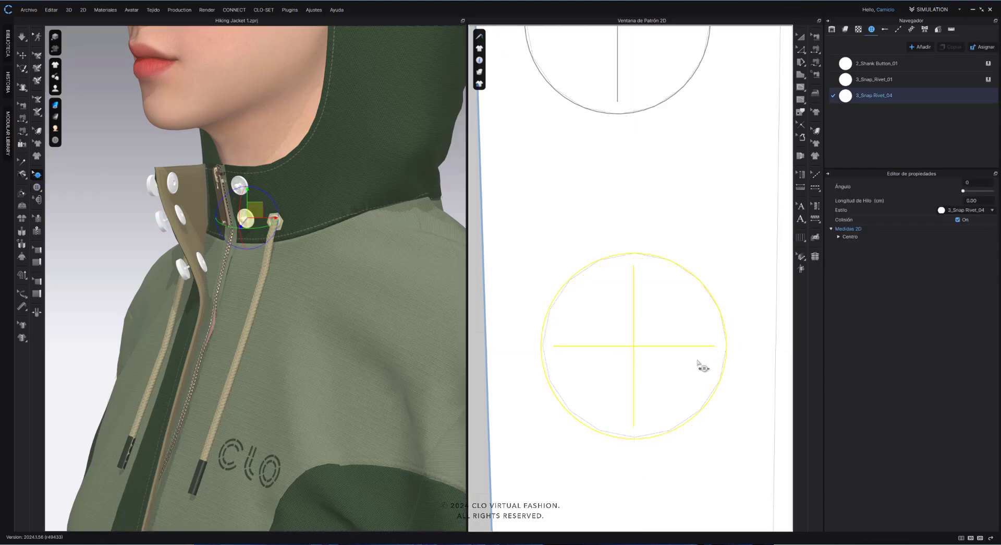
Place a 3_Snap Rivet_04 button on the uppermost circular marking of the front body pattern piece
left_click(37, 188)
scroll(659, 388, "down", 5)
middle_click_drag(660, 390, 636, 261)
scroll(636, 262, "down", 5)
middle_click_drag(650, 335, 615, 162)
scroll(628, 402, "up", 10)
left_click(629, 402)
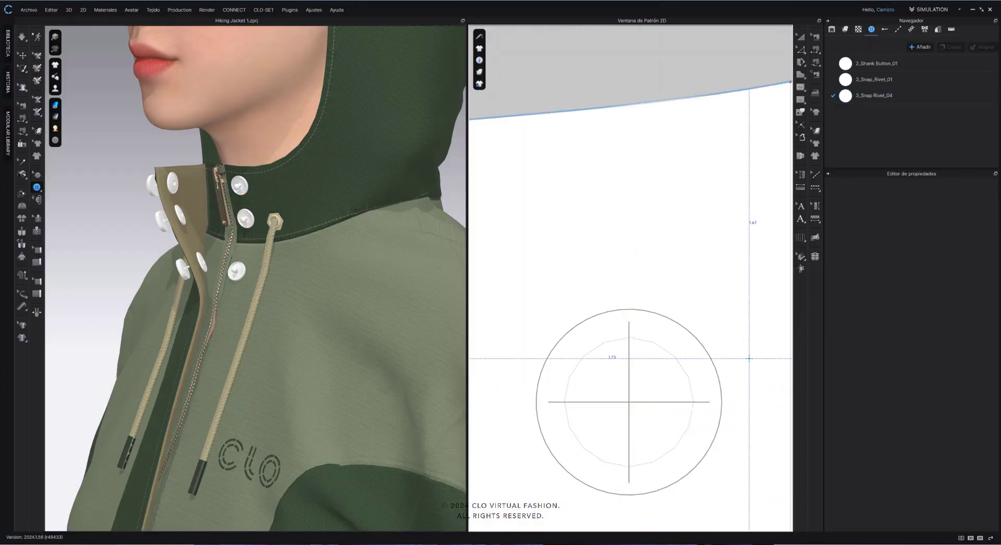
Run the garment simulation briefly with the new snap rivets, stop it, and view the open collar from the front
left_click(37, 175)
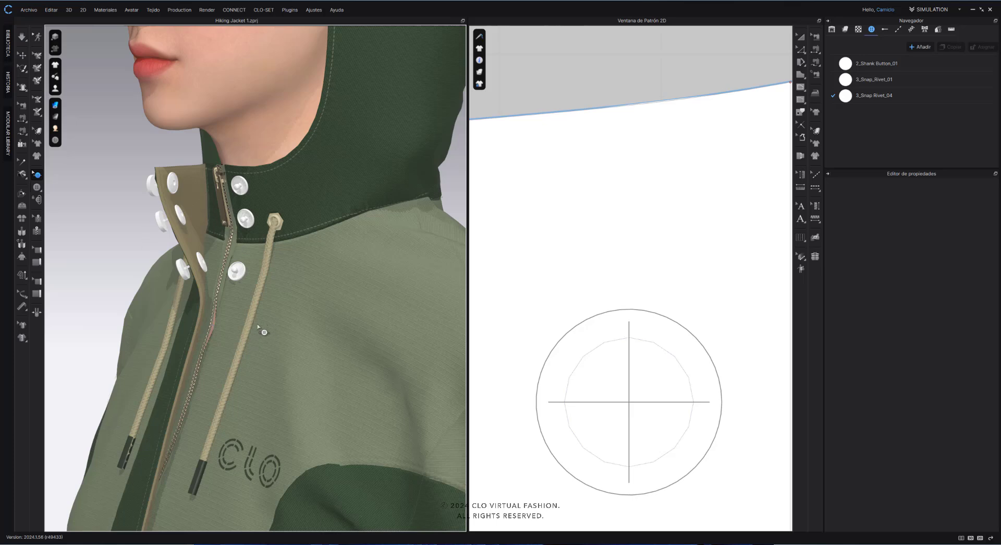
key("space")
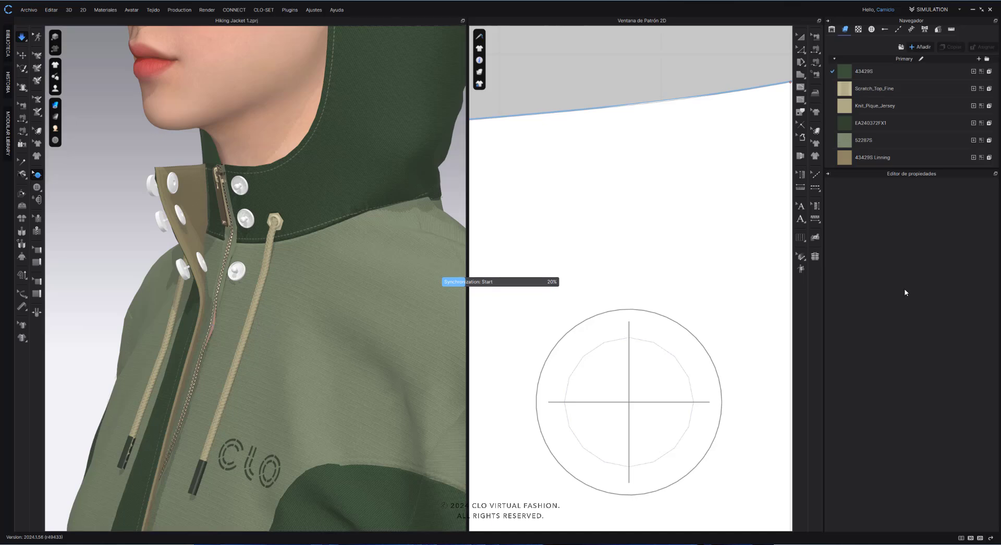
key("space")
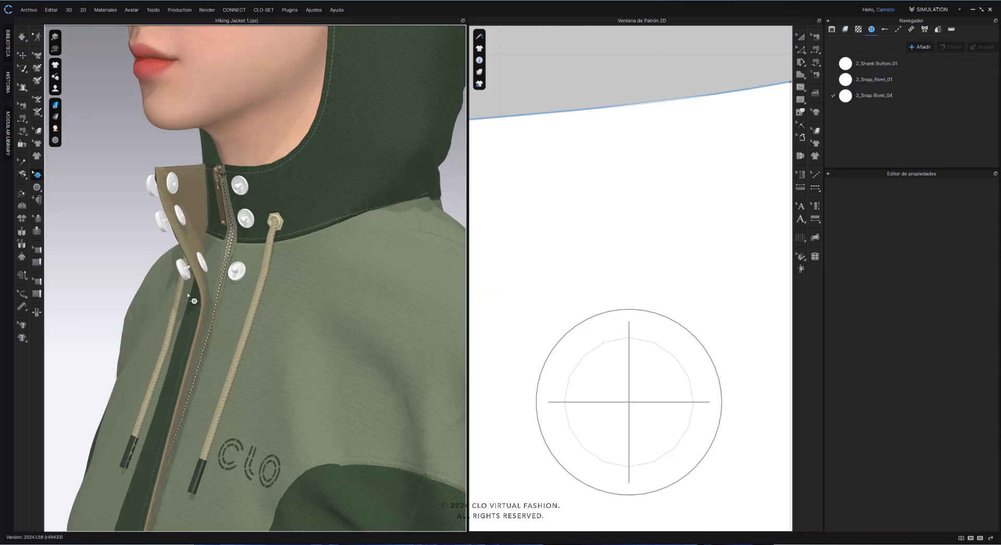
right_click_drag(201, 299, 204, 298)
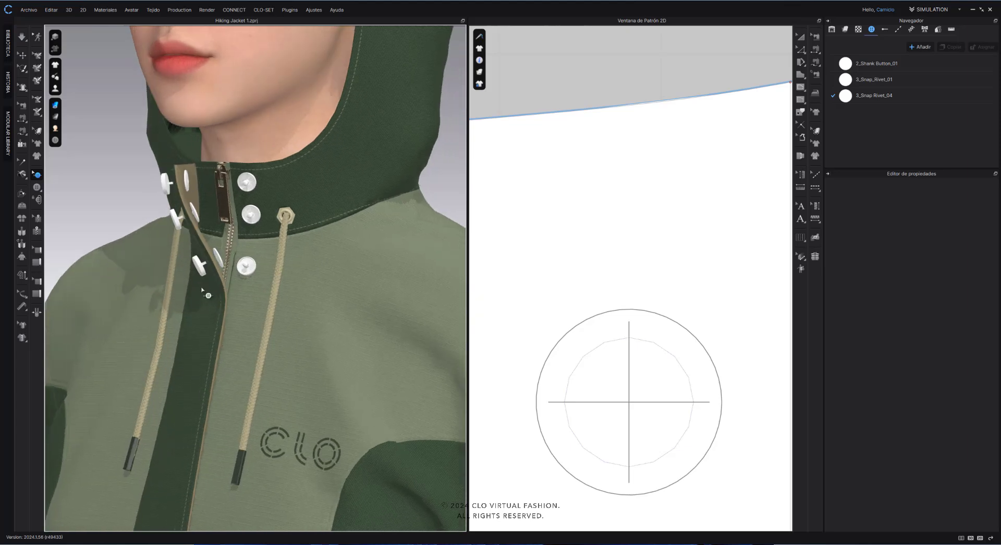
Examine the snap rivets and buttons on the open collar, front body and pattern pieces from several angles
scroll(162, 199, "up", 2)
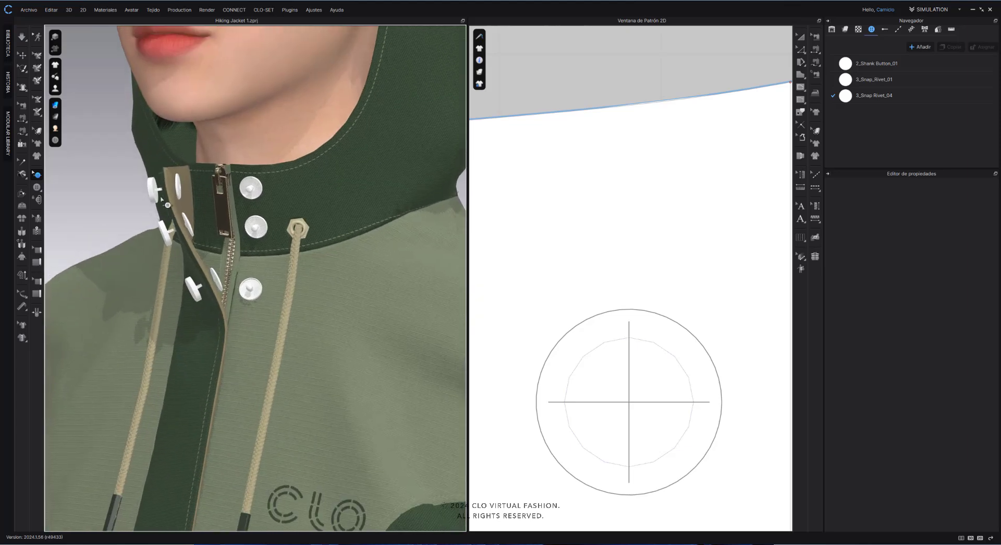
right_click_drag(160, 256, 162, 250)
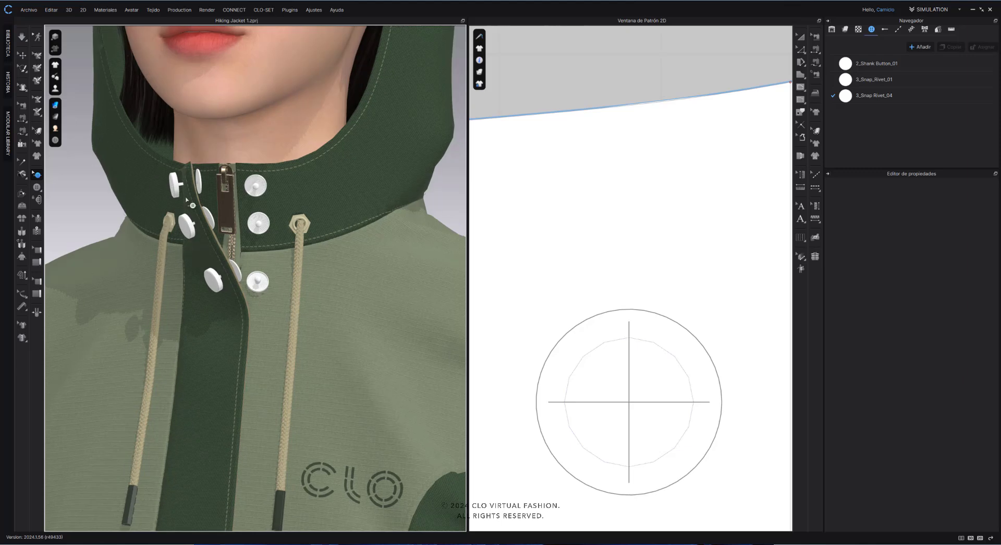
right_click_drag(185, 202, 173, 199)
scroll(261, 371, "down", 5)
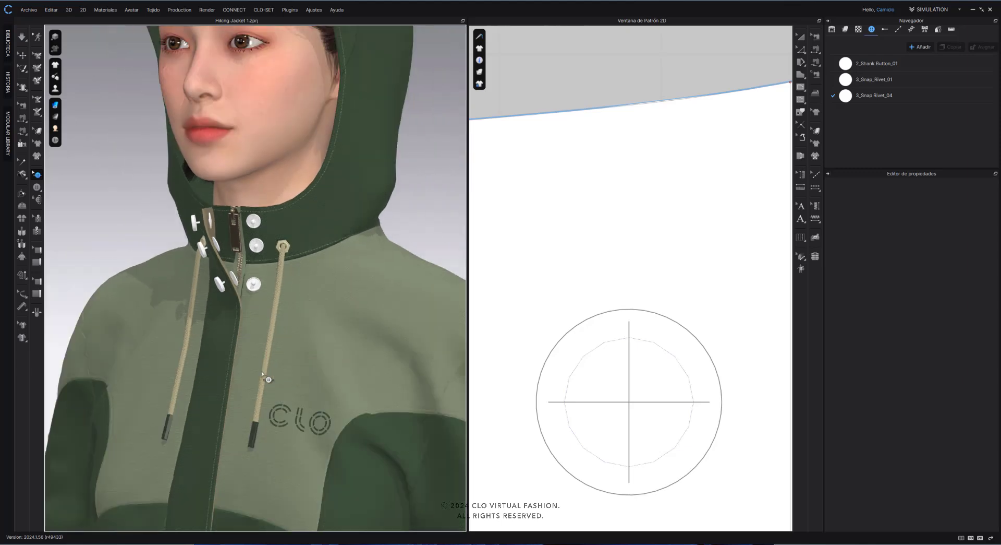
middle_click_drag(261, 322, 267, 266)
scroll(266, 277, "down", 2)
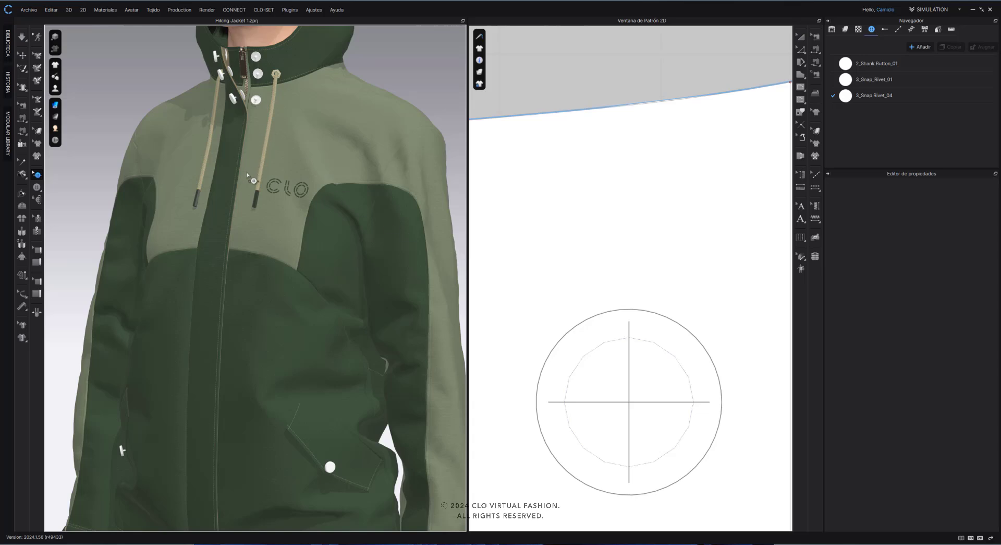
scroll(666, 286, "down", 5)
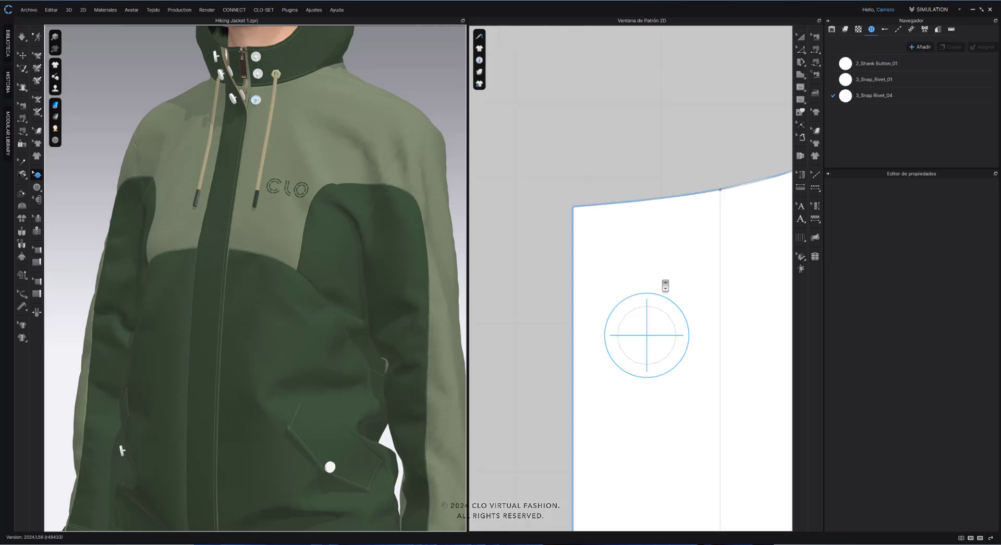
middle_click_drag(666, 188, 656, 41)
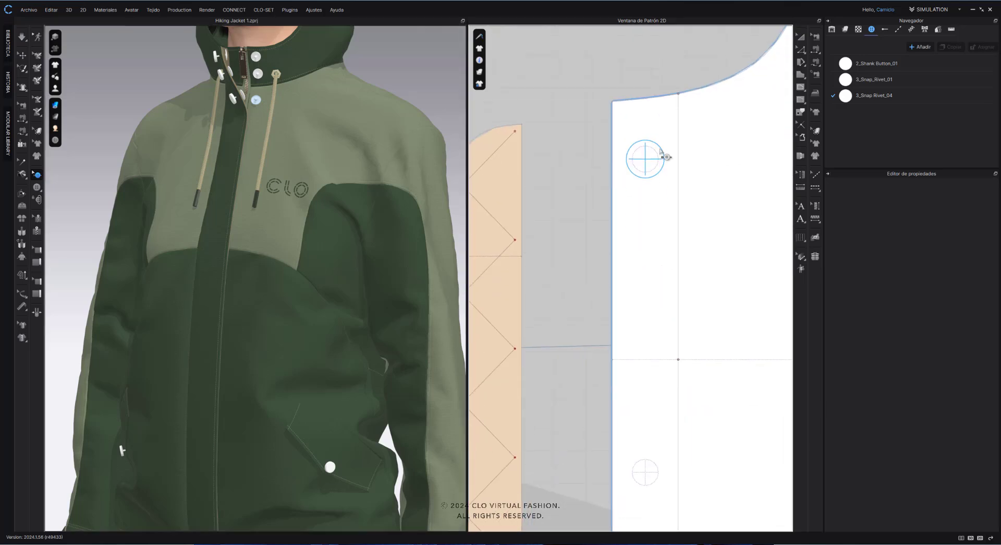
scroll(662, 154, "up", 4)
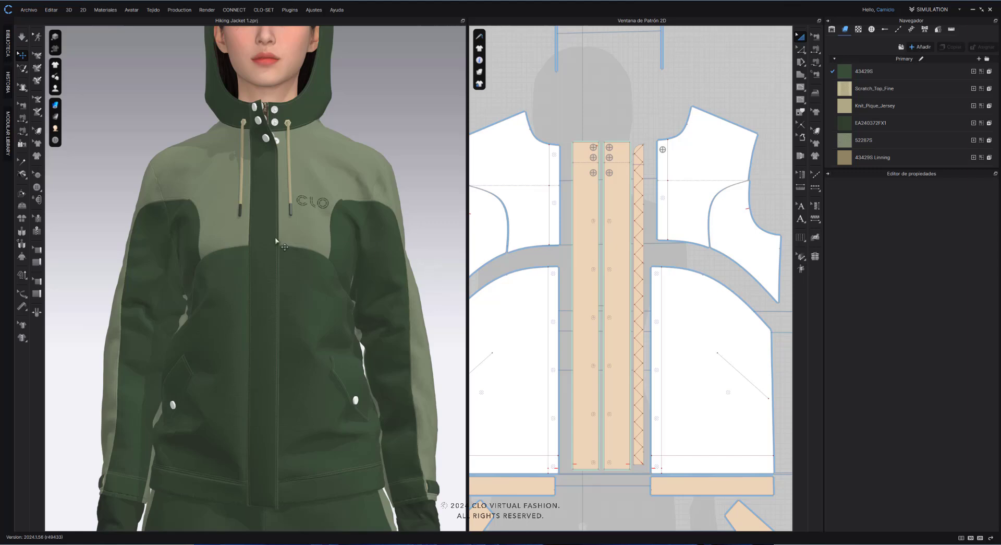
Inspect the front placket and the adjoining upper front body piece, including the empty circular markings on the placket pattern
left_click(274, 238)
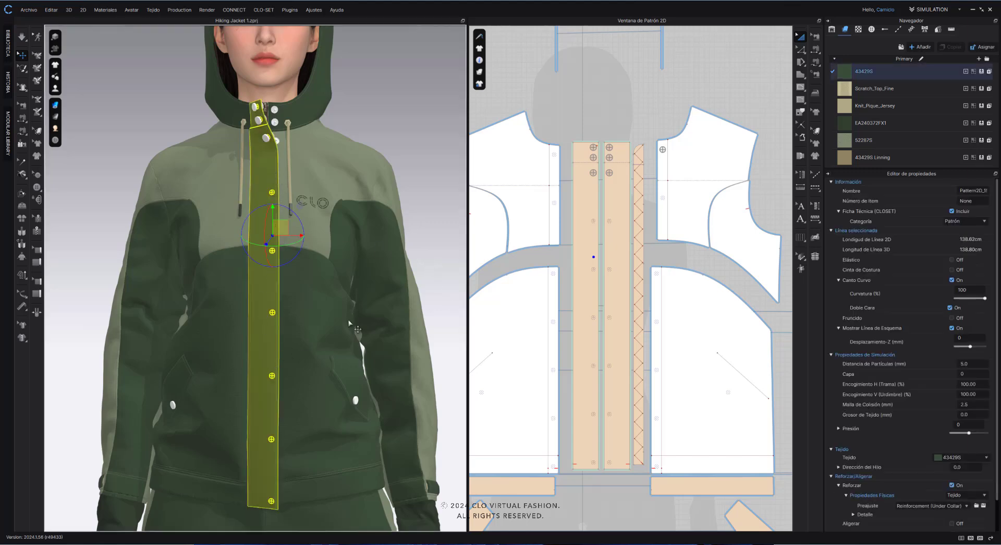
right_click_drag(348, 319, 327, 318)
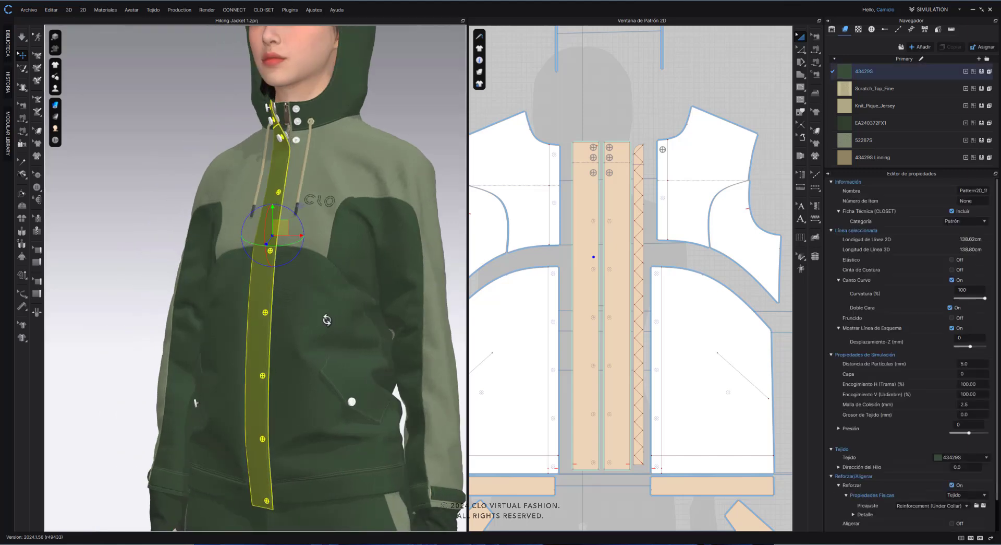
left_click(293, 168)
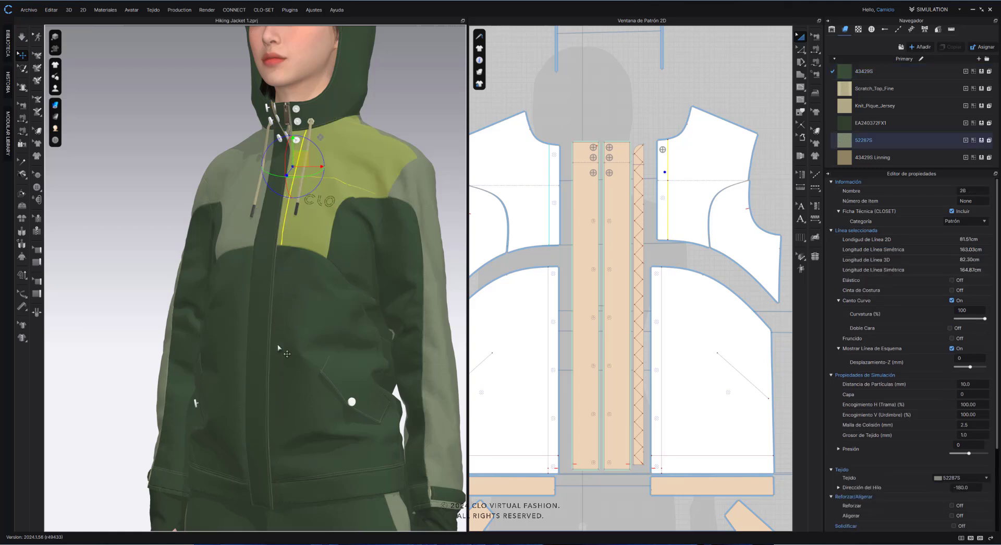
right_click_drag(296, 325, 309, 317)
scroll(609, 266, "up", 3)
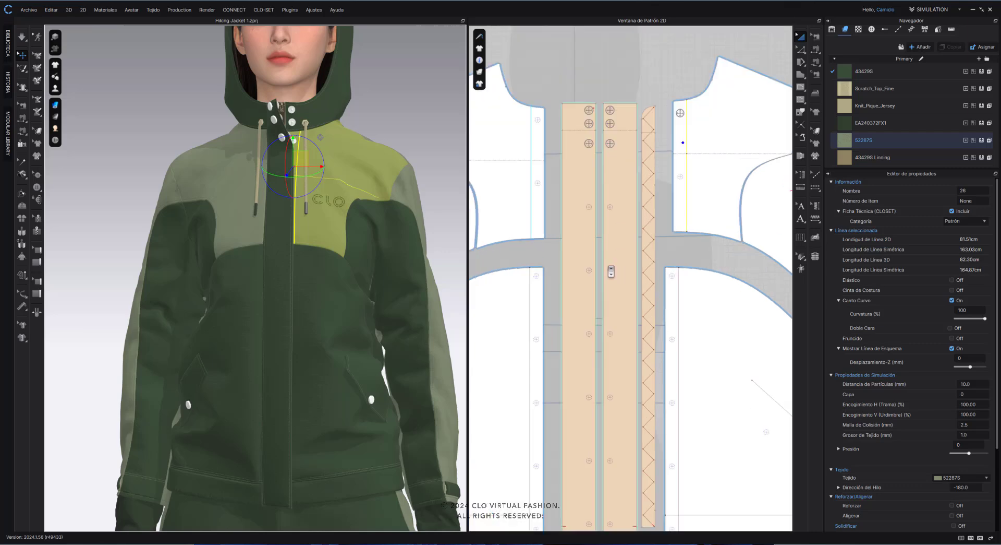
scroll(578, 224, "up", 2)
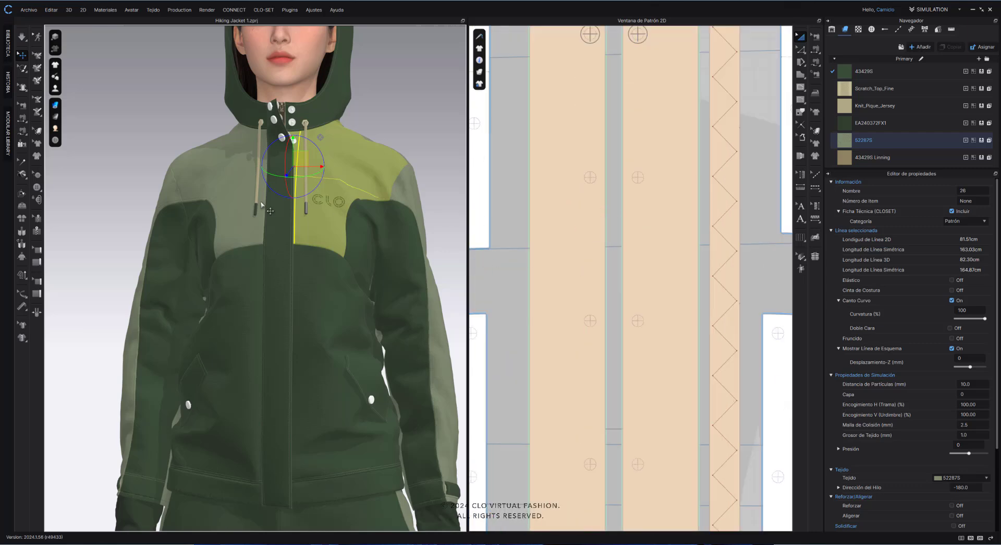
Place a Default Buttonhole on the fourth circular marking from the top of the outer placket piece
left_click(37, 188)
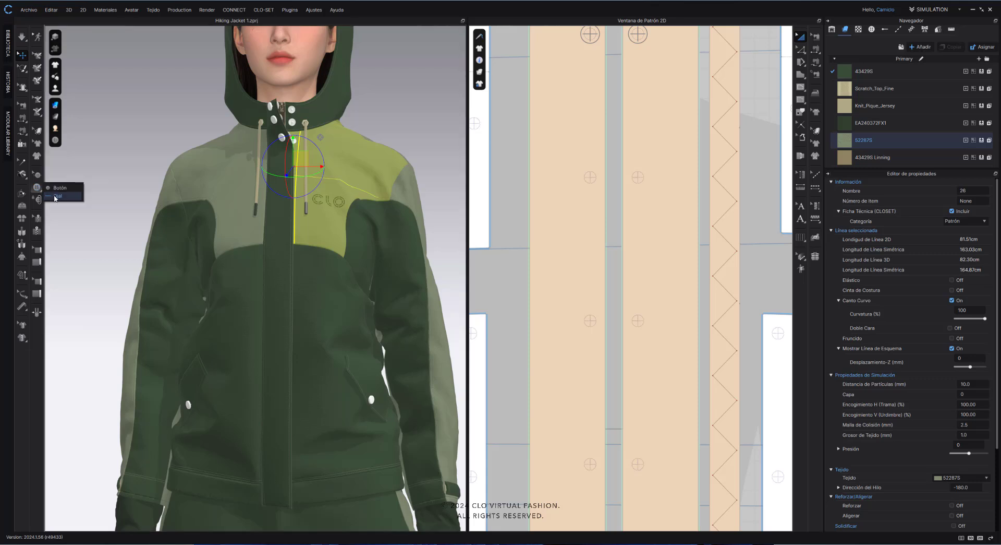
left_click(56, 196)
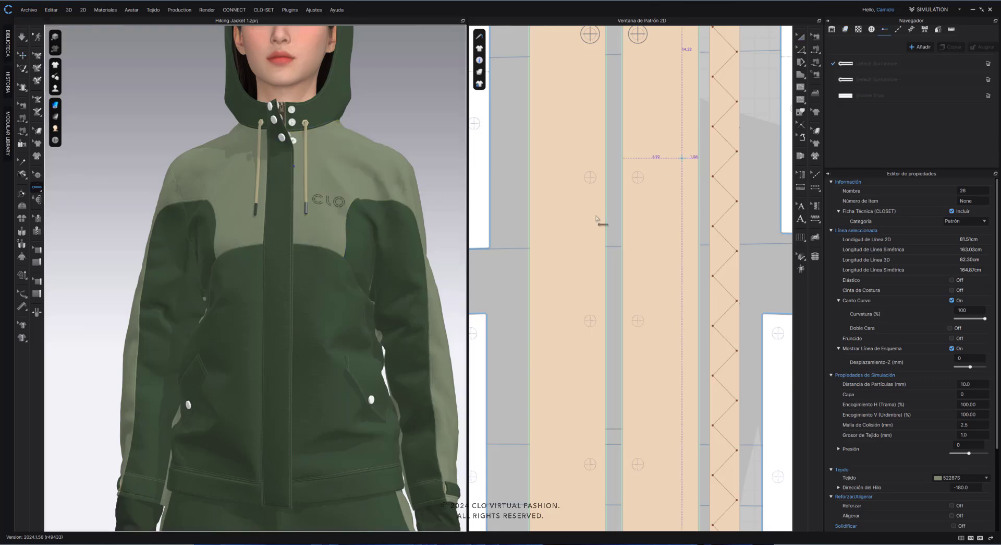
scroll(586, 193, "up", 2)
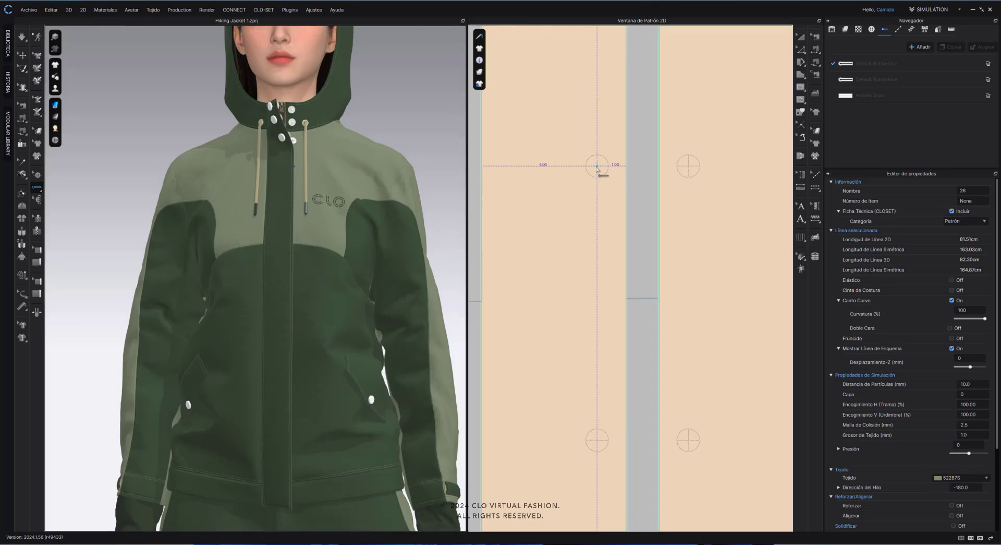
left_click(598, 166)
Set the Default Buttonhole's width to 1.2 cm
scroll(308, 183, "up", 3)
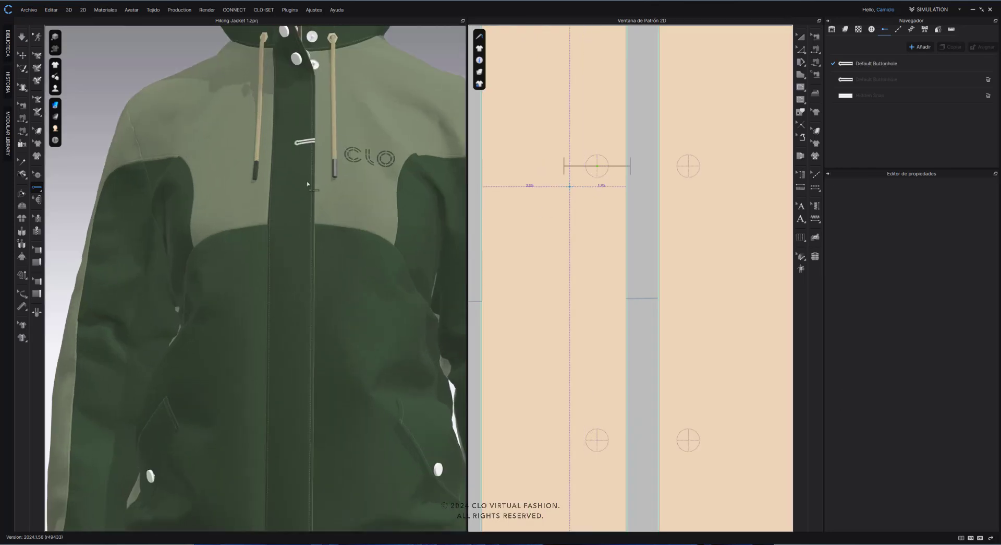
middle_click_drag(308, 184, 277, 267)
scroll(277, 267, "up", 3)
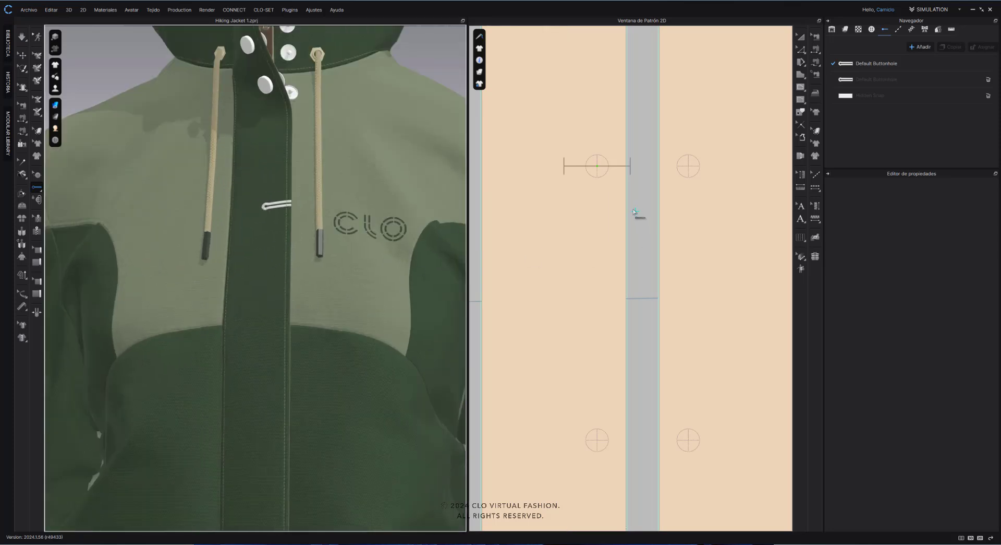
left_click(892, 65)
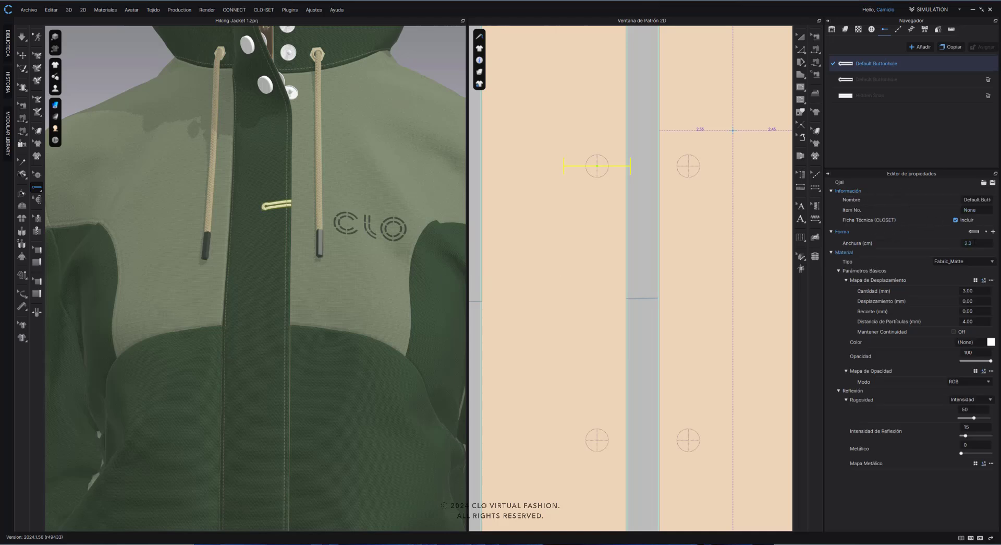
left_click(975, 243)
key("Return")
Delete the single buttonhole placed on the placket
scroll(617, 225, "down", 3)
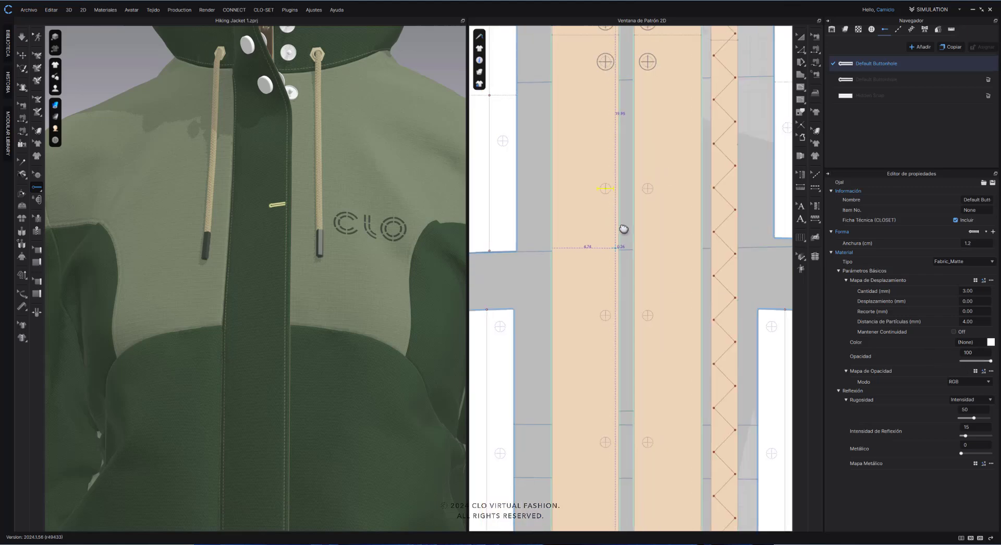
scroll(633, 227, "down", 4)
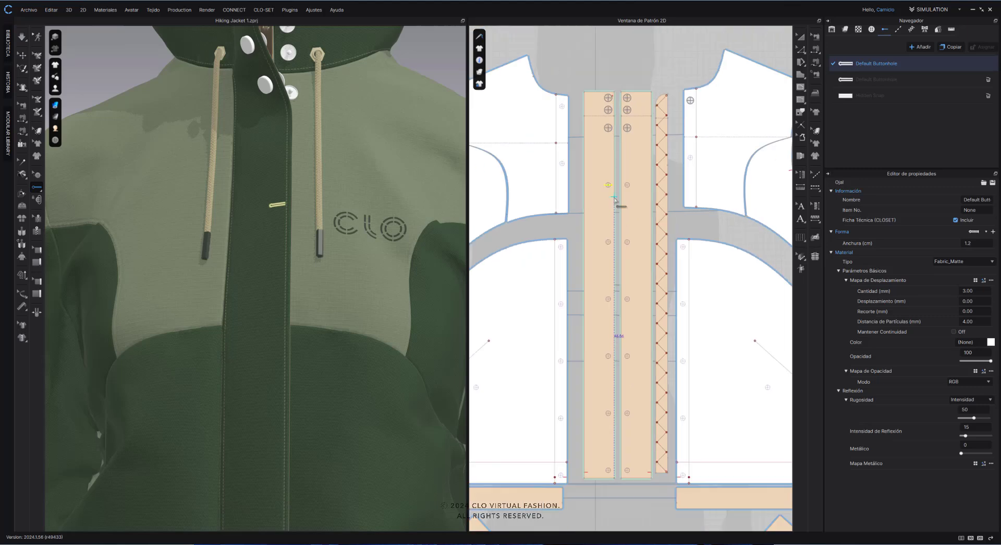
left_click(36, 174)
left_click(608, 185)
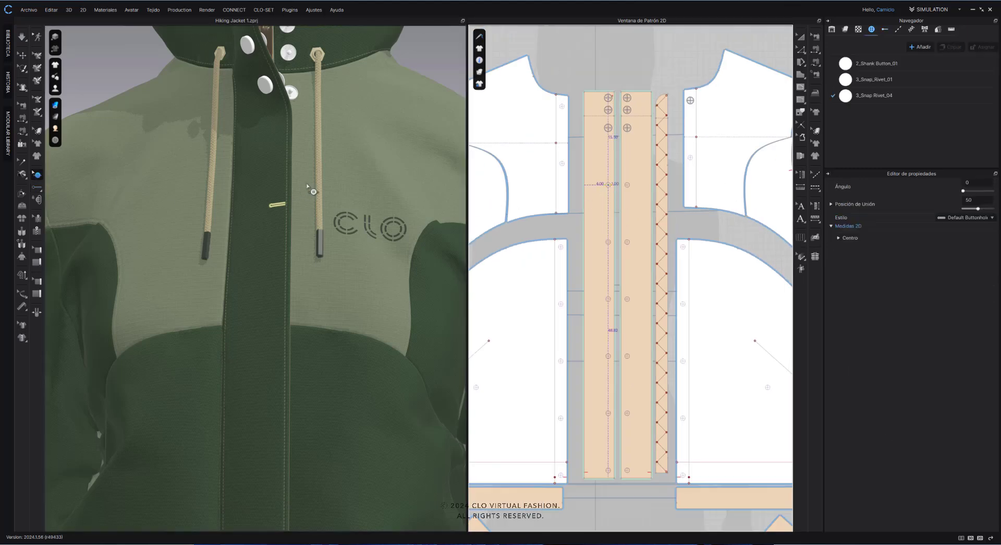
key("Delete")
Start creating buttonholes along the outer placket piece's edge, with a 1.00 cm distance and a 1.32 cm starting interval
left_click(37, 187)
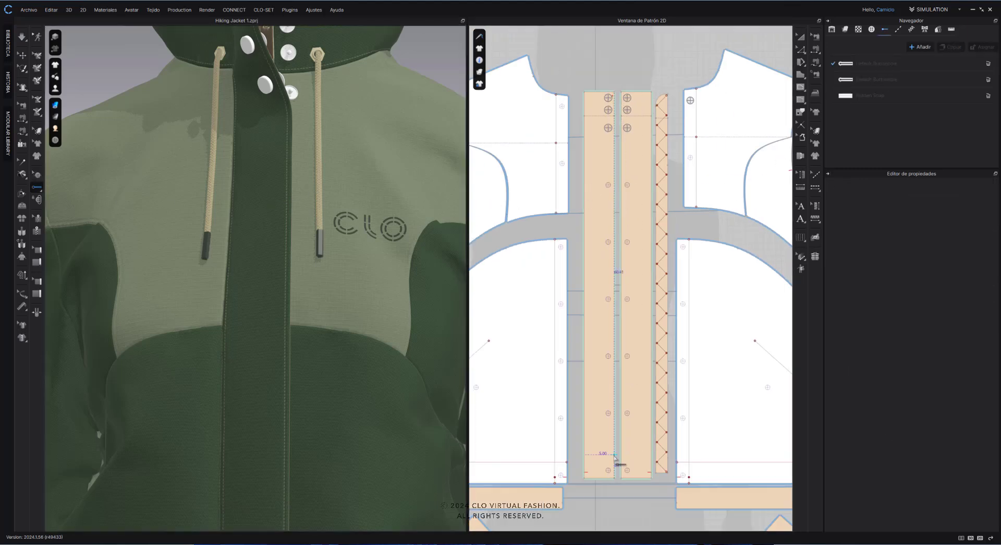
right_click(615, 456)
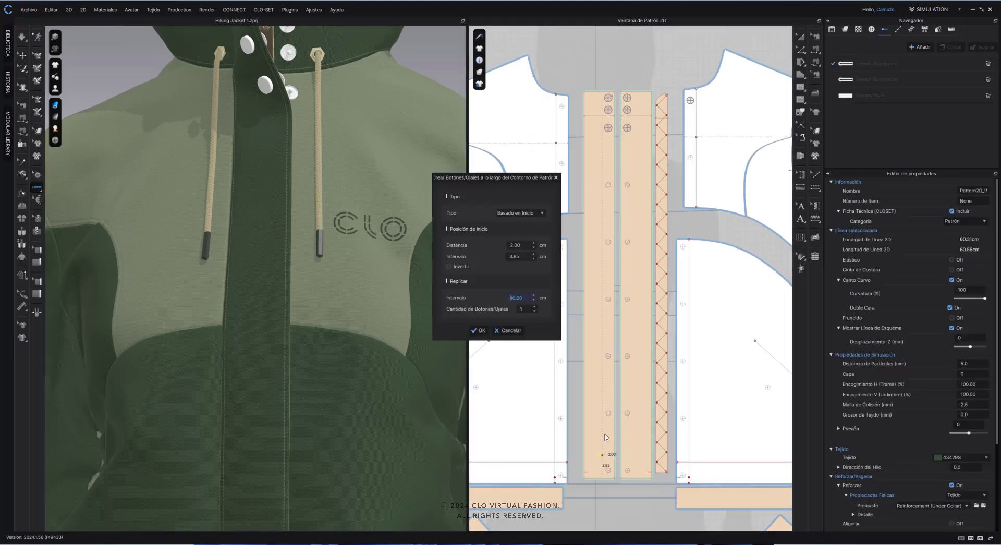
double_click(526, 245)
type("1")
double_click(530, 257)
type("1.32")
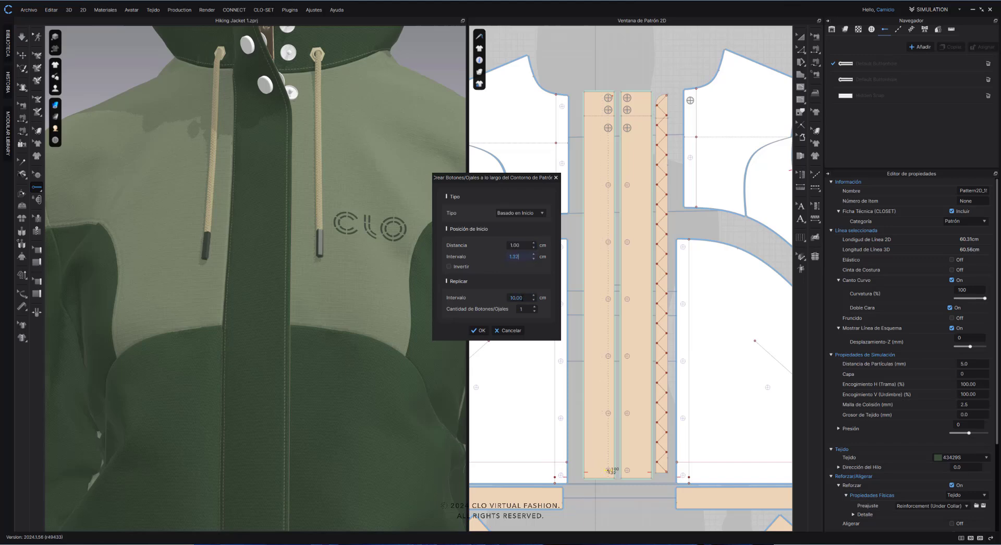
Replicate the buttonholes up the placket at a 9.50 cm interval, enough to cover all the empty circular markings
double_click(522, 297)
type("9")
left_click(535, 308)
left_click(535, 307)
left_click(535, 307)
left_click(535, 307)
left_click(535, 308)
left_click(535, 307)
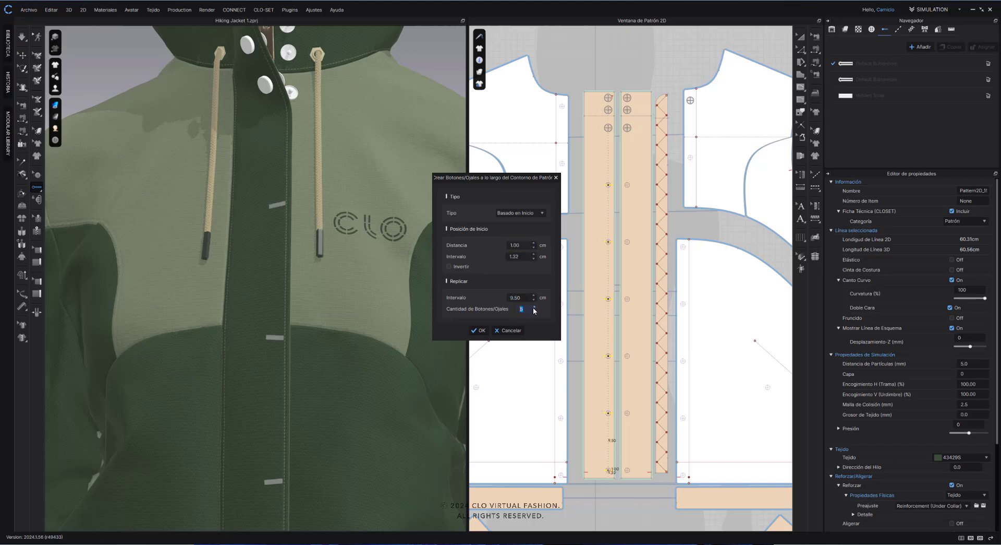
left_click(478, 331)
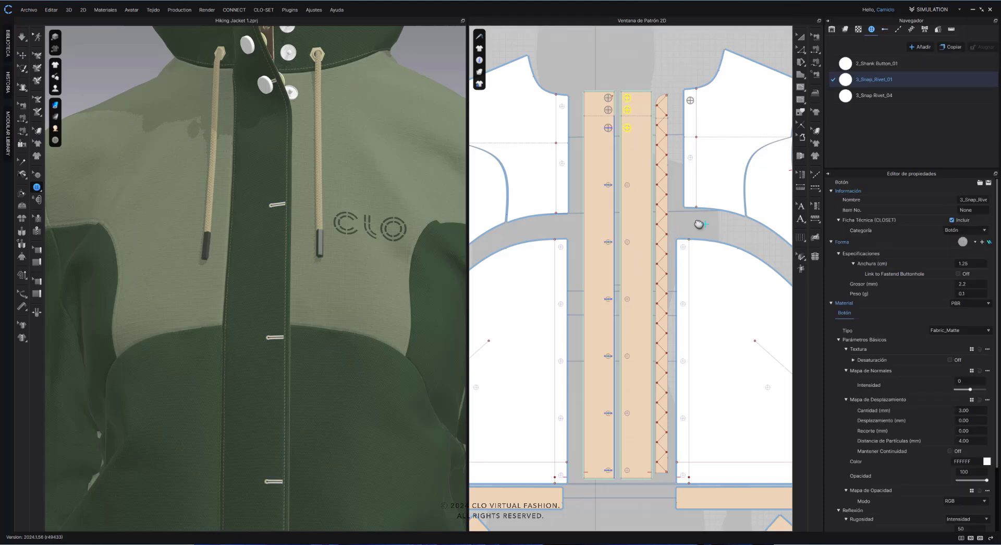
Place a 2_Shank Button_01 on the lower circular marking of the upper front body piece
right_click_drag(700, 224, 662, 220)
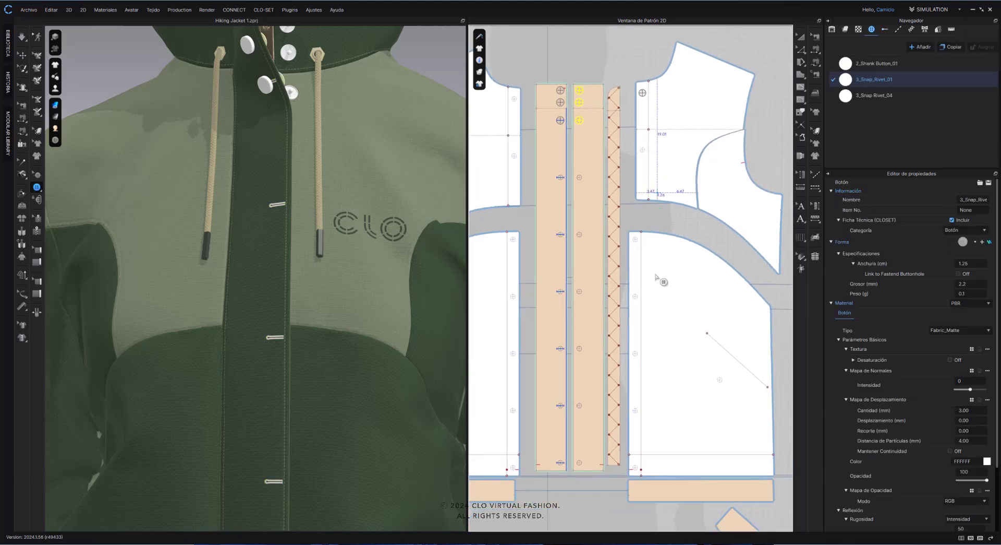
left_click(23, 56)
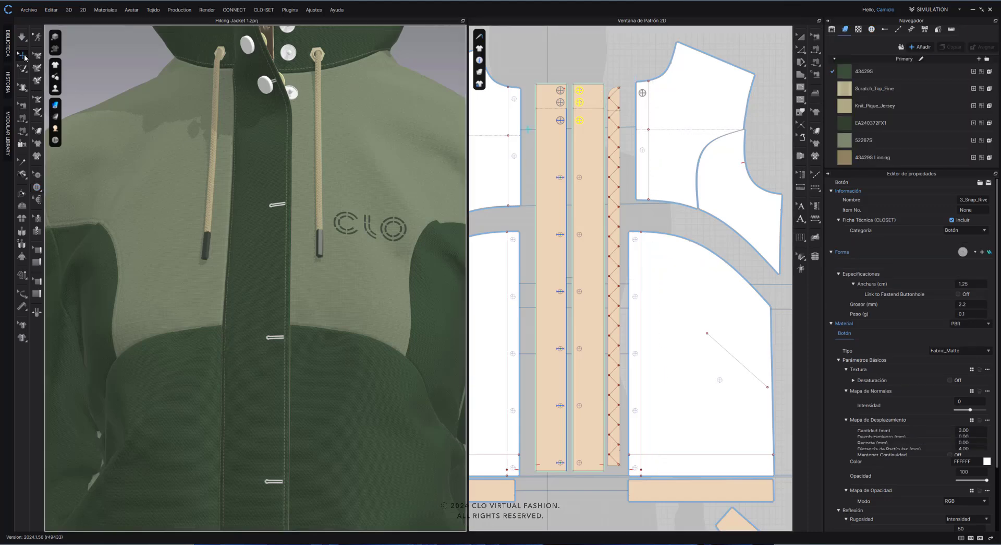
left_click(307, 189)
right_click_drag(360, 200, 342, 203)
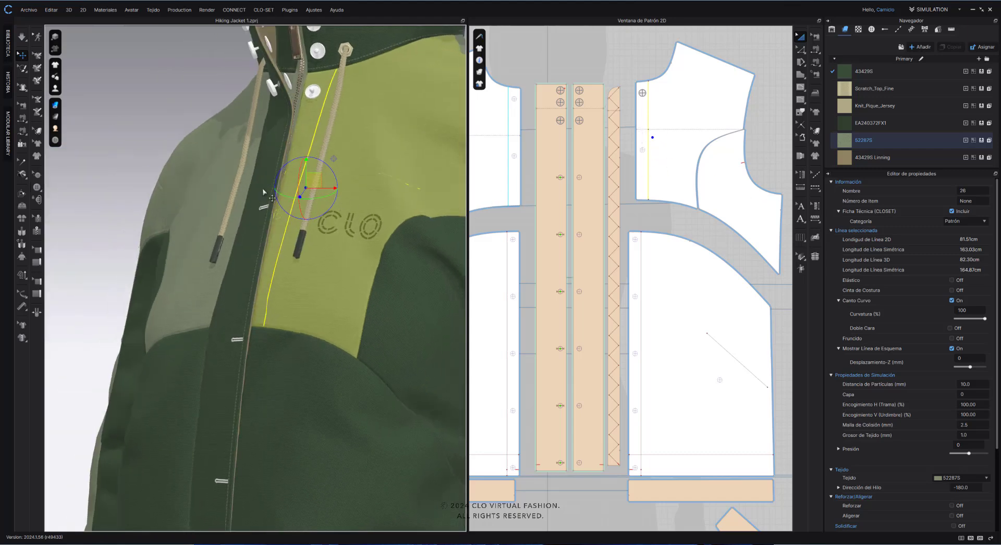
left_click(36, 187)
left_click(869, 63)
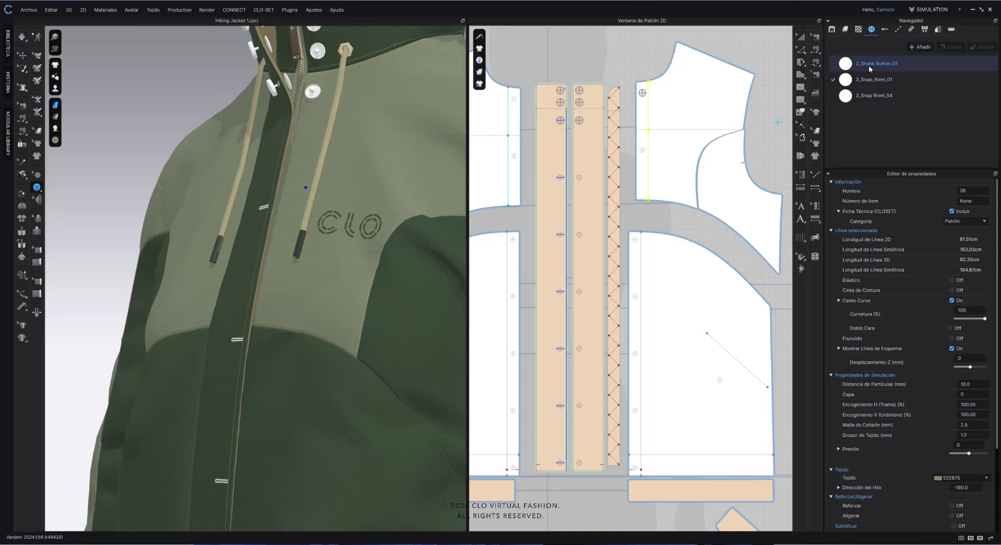
scroll(644, 149, "up", 5)
left_click(635, 151)
Start creating buttons along the lower front body piece's edge, with a 1.00 cm distance and a 1.32 cm starting interval
middle_click_drag(615, 342, 604, 192)
scroll(604, 192, "down", 5)
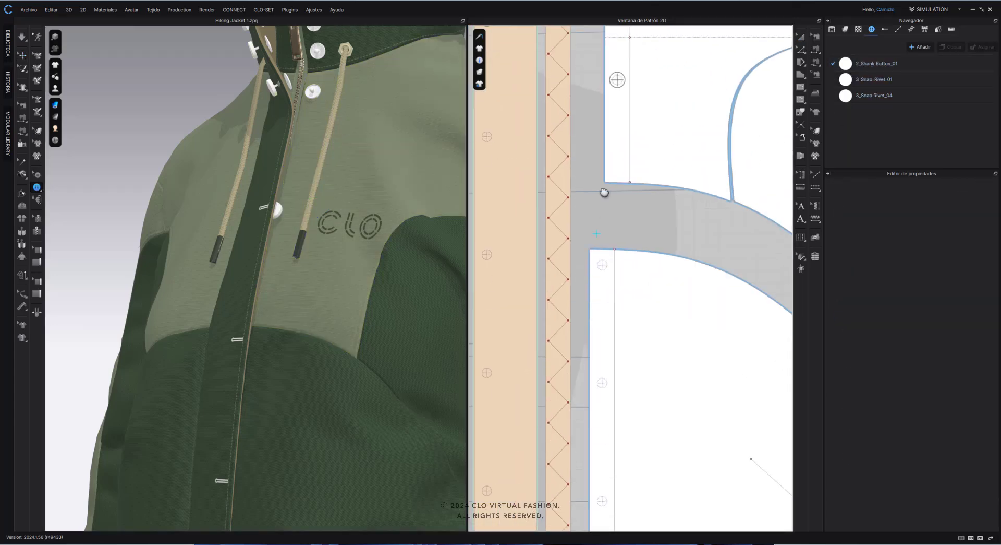
middle_click_drag(602, 426, 602, 372)
scroll(611, 353, "up", 3)
left_click(593, 384)
right_click(607, 382)
double_click(518, 246)
type("1")
double_click(522, 256)
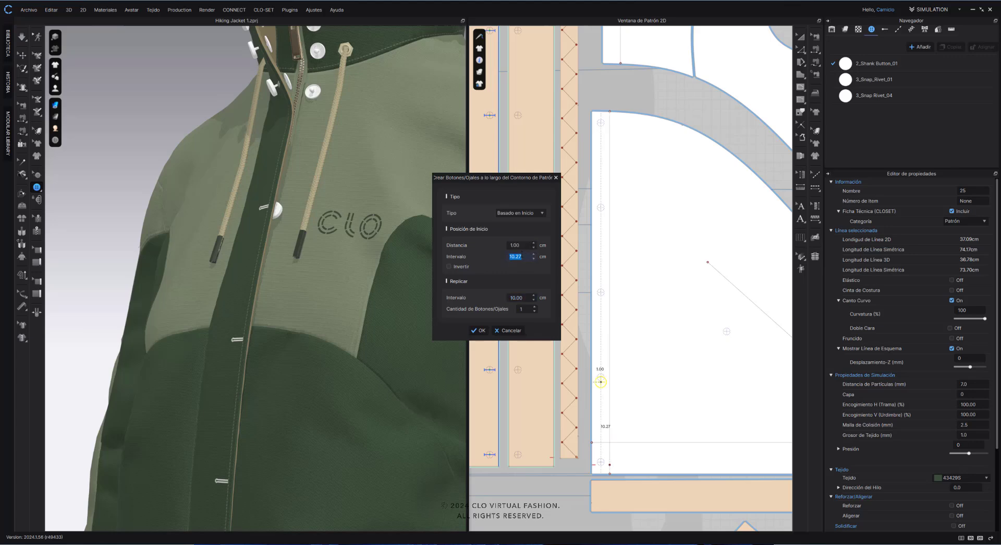
type("1.23")
Replicate five shank buttons up the lower front body piece at a 9.50 cm interval
double_click(517, 297)
type("9.5")
double_click(522, 308)
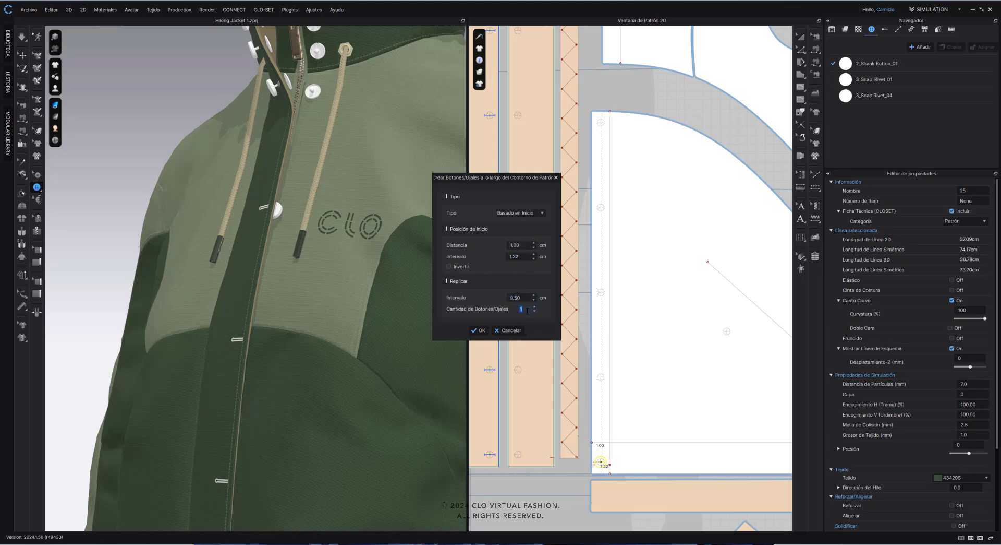
type("5")
left_click(478, 330)
Fasten the upper front body piece's shank button to its matching buttonhole on the placket
right_click_drag(440, 341, 407, 343)
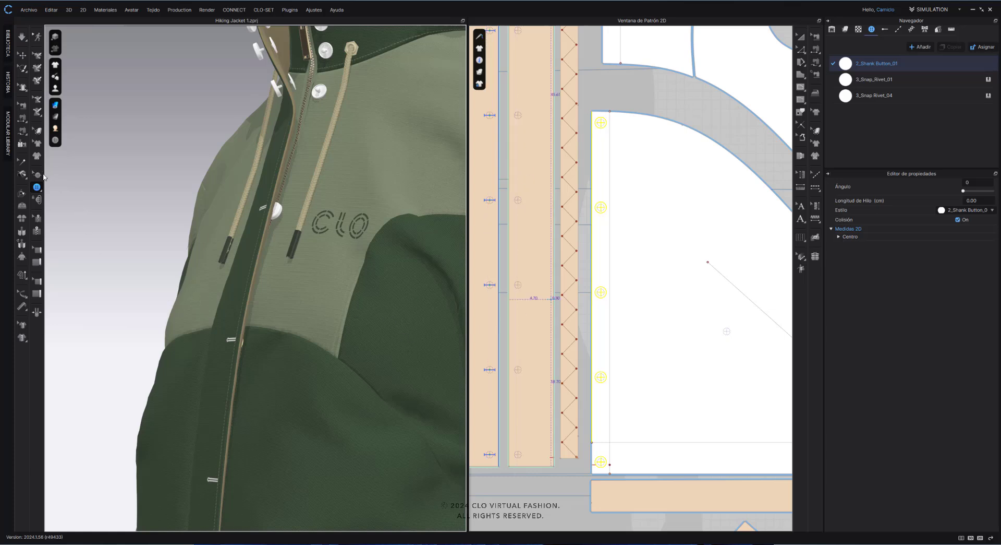
left_click(38, 199)
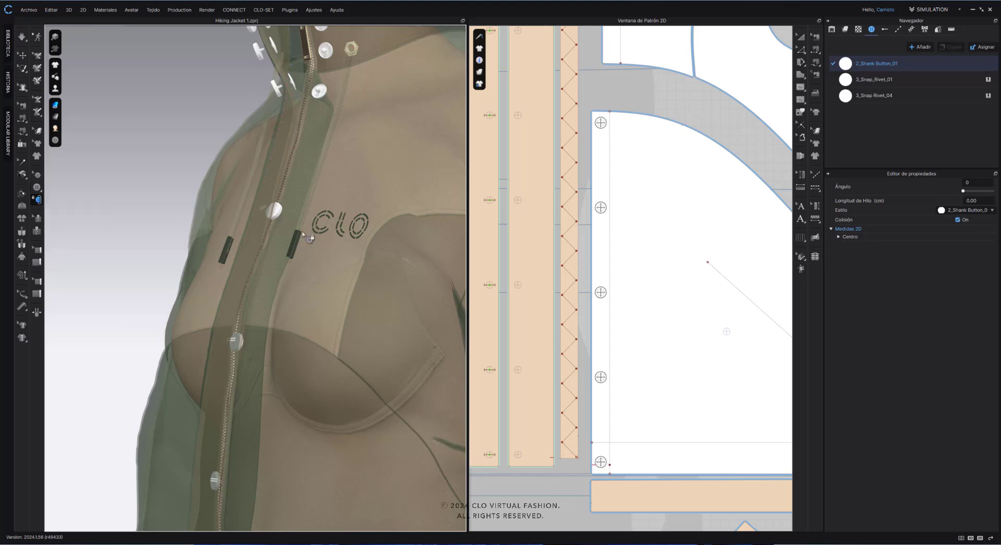
scroll(309, 236, "up", 2)
right_click_drag(310, 231, 307, 223)
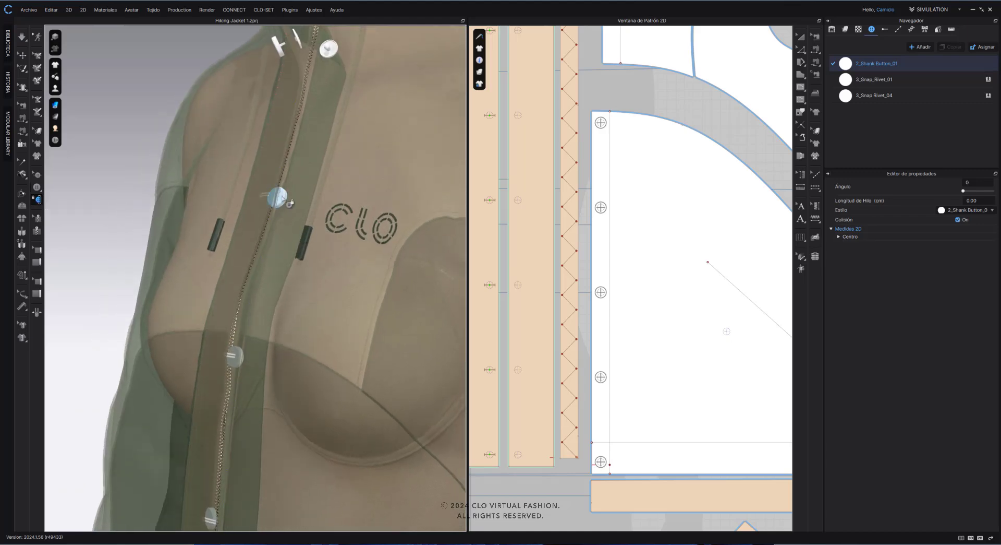
left_click(284, 197)
left_click(263, 197)
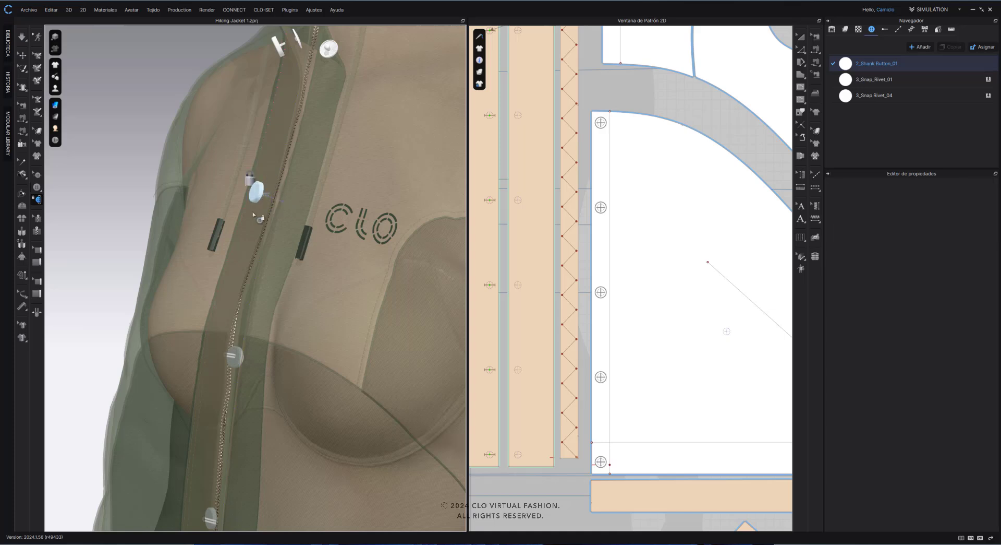
Fasten the five shank buttons along the lower front body piece to the placket's corresponding buttonholes together
scroll(638, 230, "down", 3)
middle_click_drag(638, 230, 673, 263)
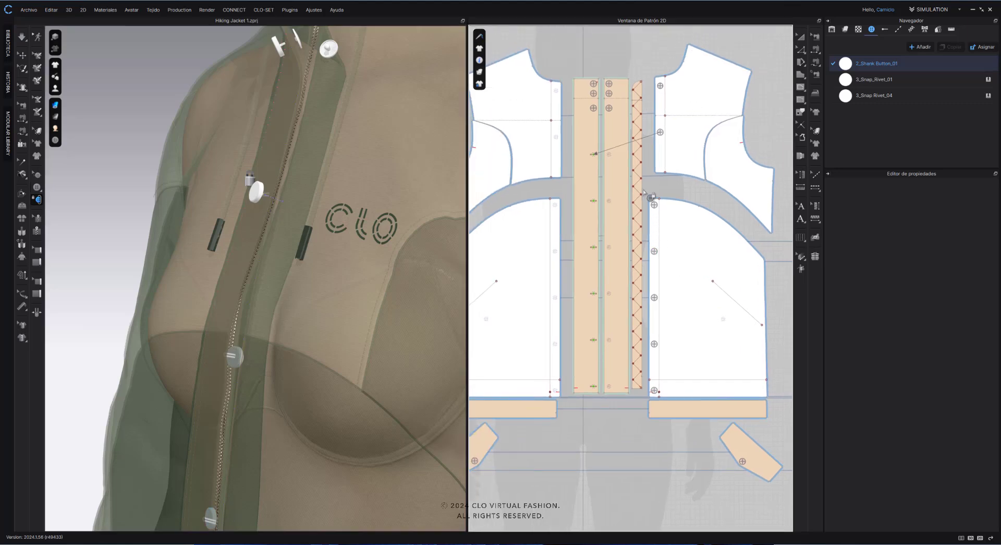
left_click_drag(646, 193, 671, 394)
left_click(598, 201)
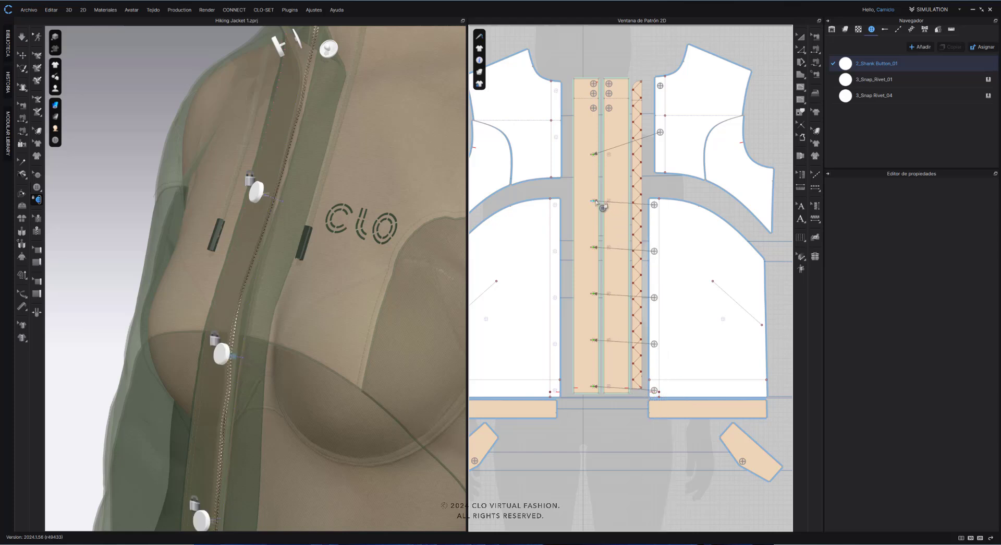
Simulate the jacket with the placket's shank buttons fastened
scroll(334, 350, "down", 3)
right_click_drag(334, 349, 295, 257)
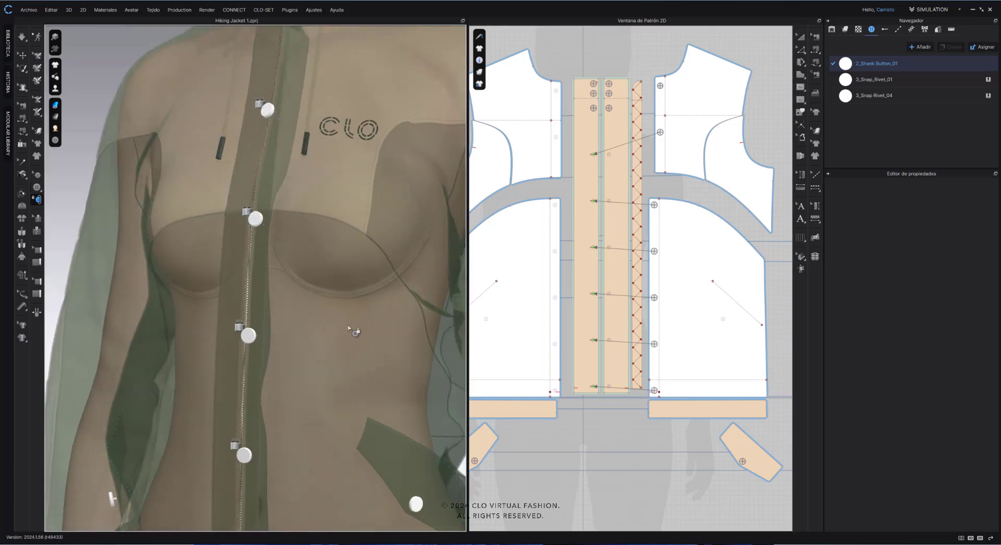
key("q")
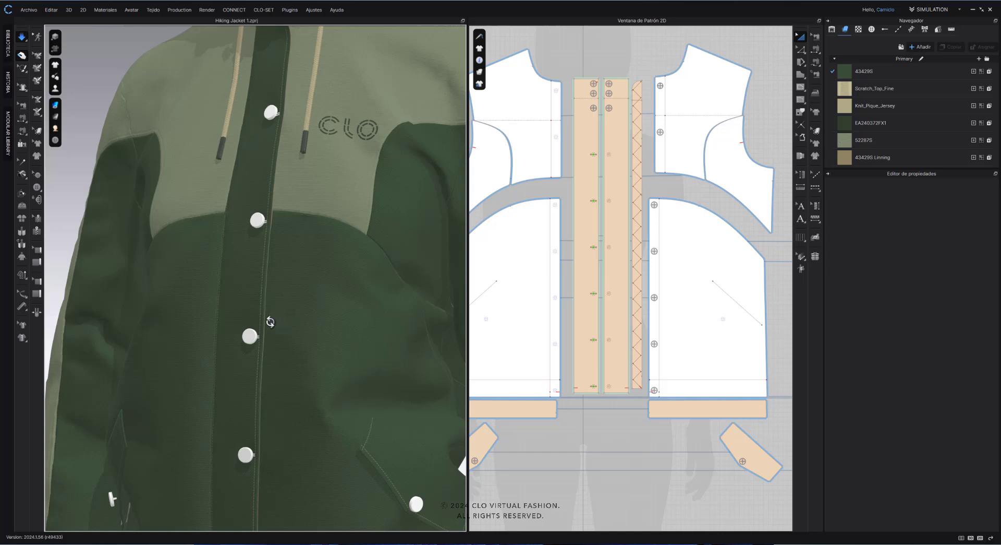
right_click_drag(257, 324, 302, 297)
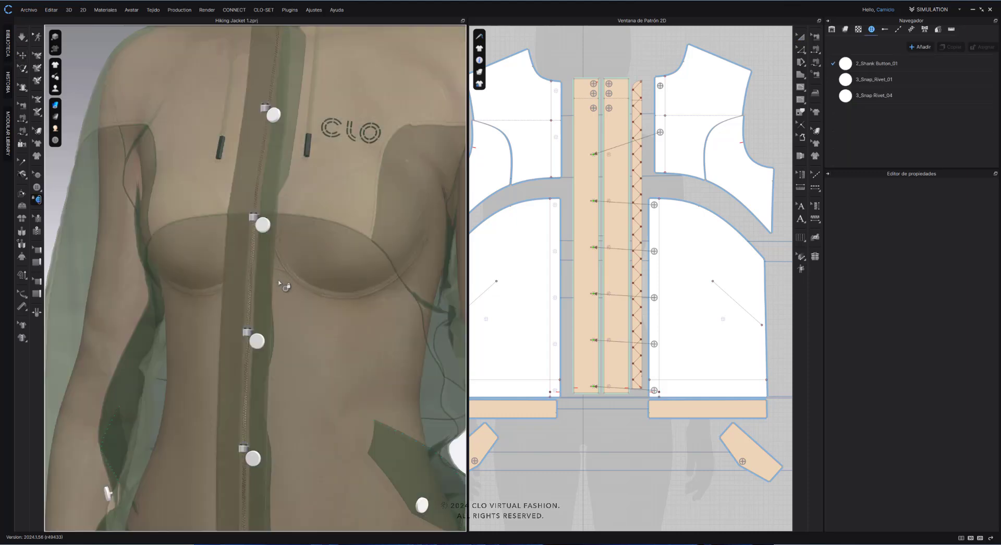
Set the opacity of the Default Buttonhole style used on the placket to 0
left_click(36, 181)
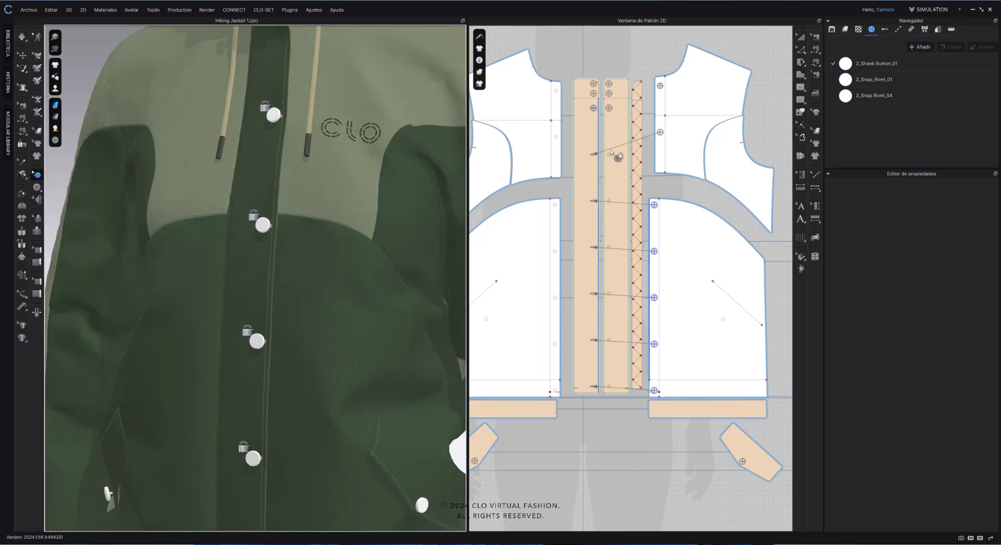
left_click(885, 30)
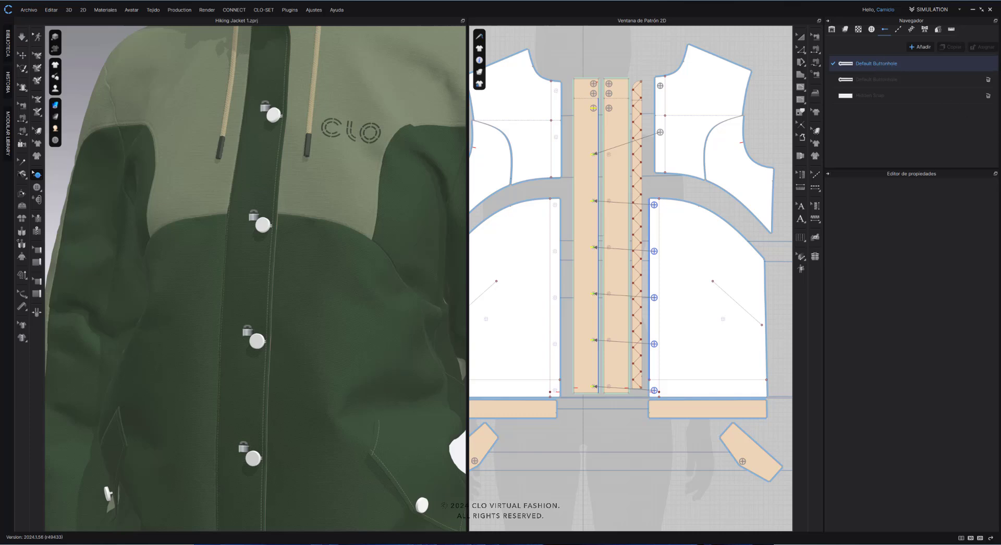
left_click(882, 64)
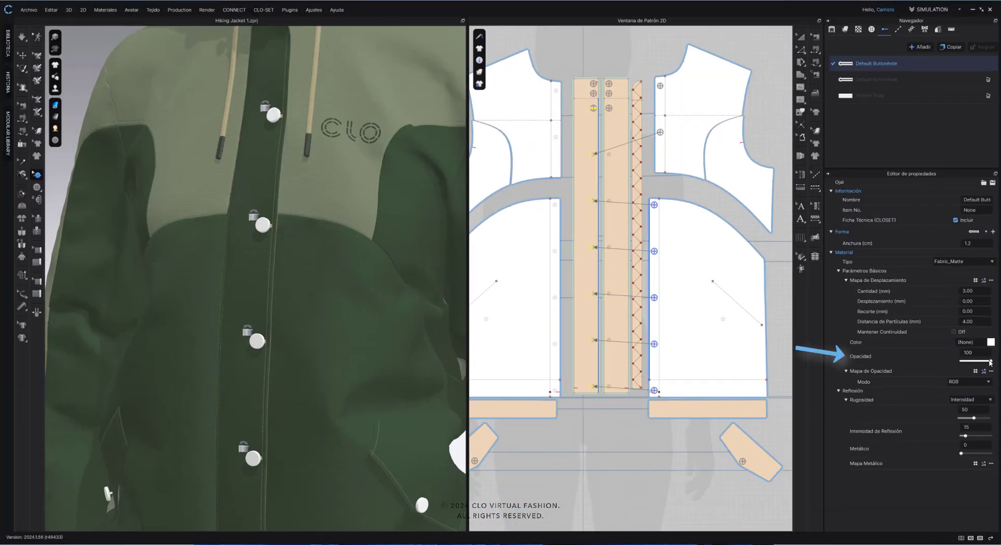
left_click_drag(981, 363, 960, 366)
scroll(246, 332, "up", 1)
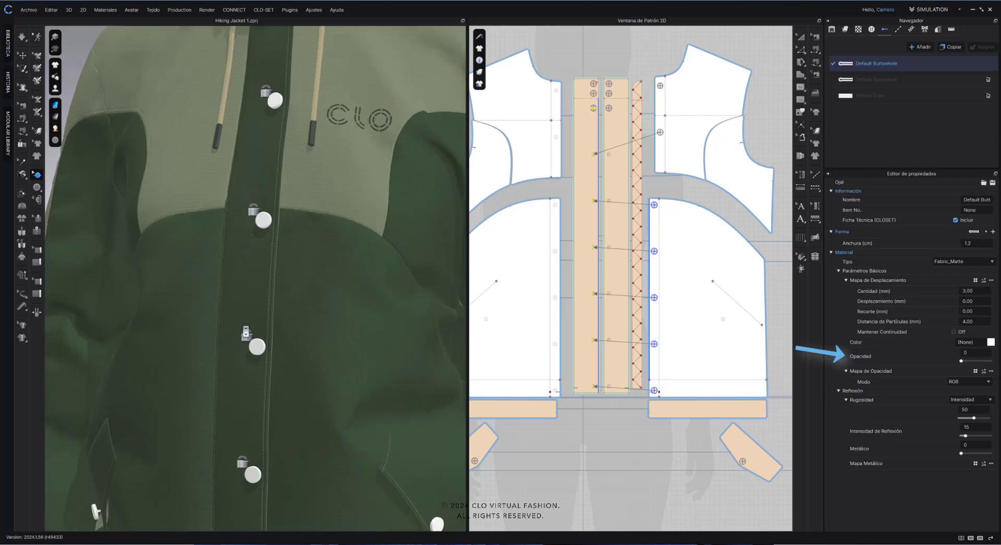
right_click_drag(246, 334, 228, 317)
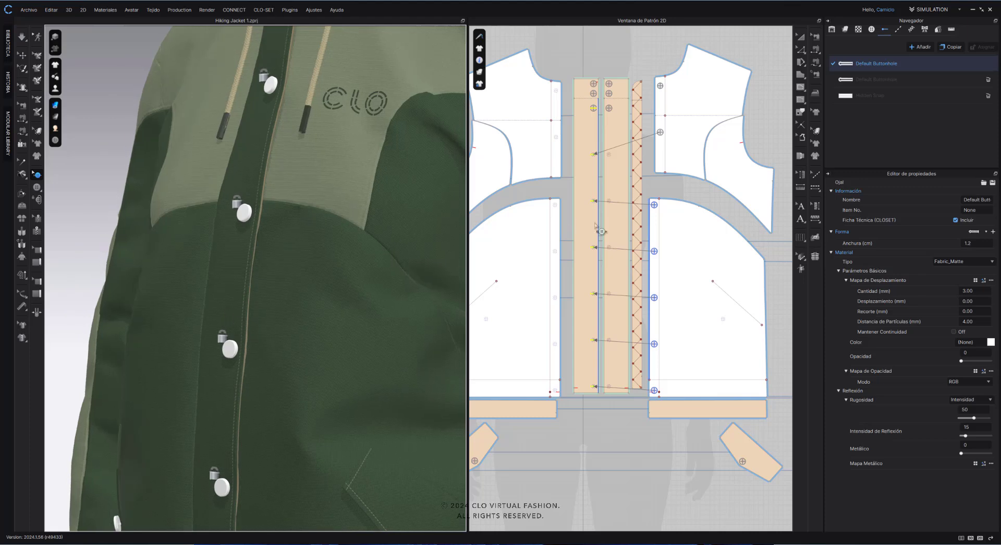
right_click_drag(301, 101, 290, 84)
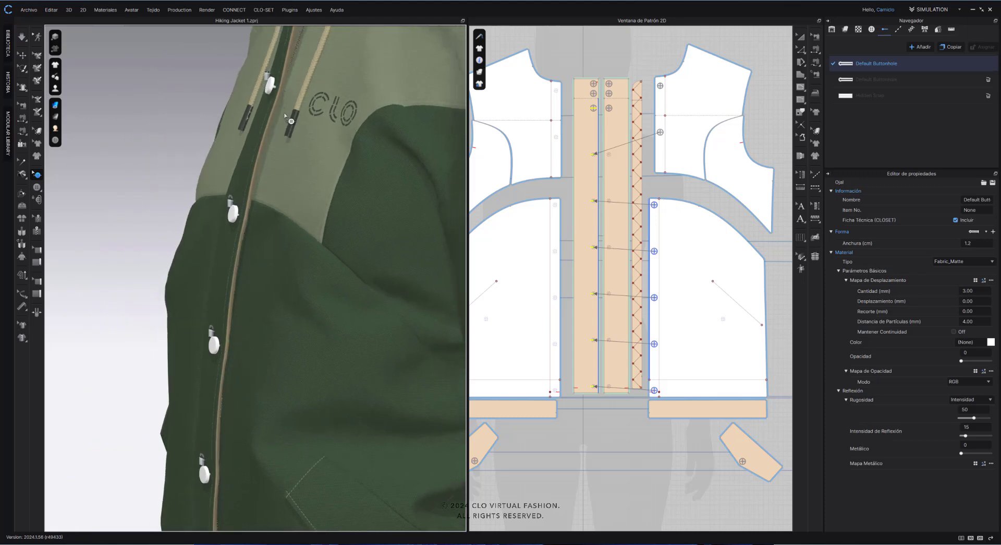
right_click_drag(247, 266, 281, 255)
Place a 3_Snap Rivet_04 over the shank button on the upper front body piece
scroll(658, 245, "up", 5)
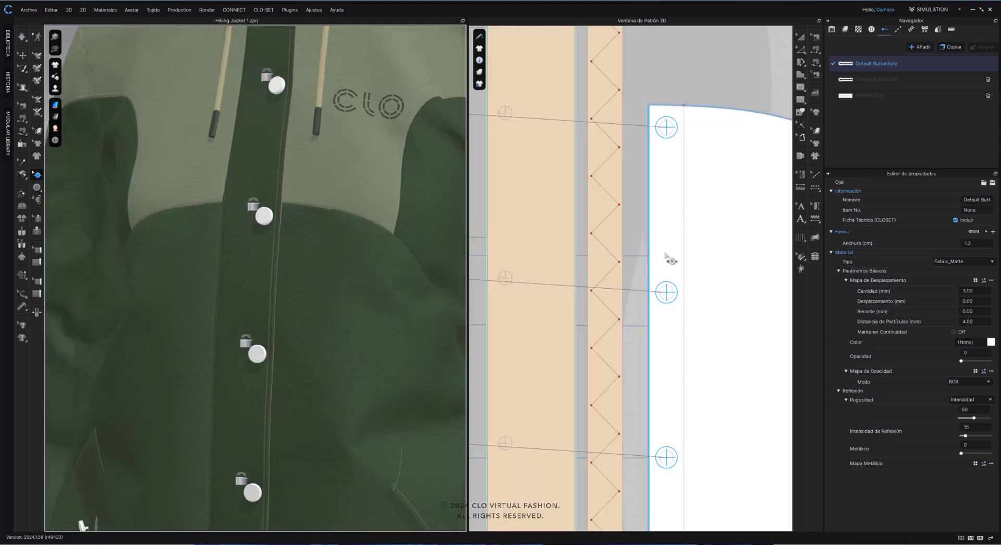
scroll(696, 293, "down", 3)
middle_click_drag(677, 273, 669, 250)
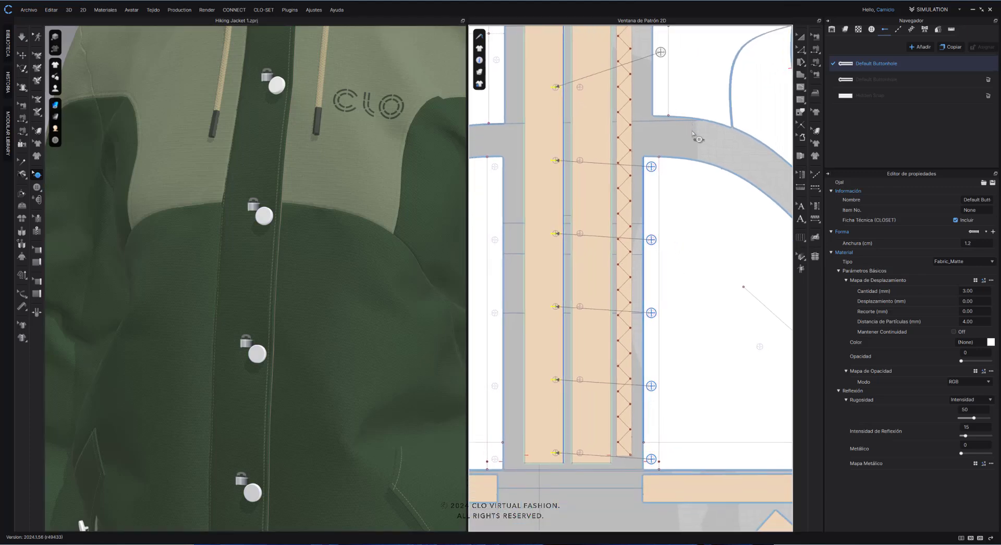
middle_click_drag(698, 135, 683, 157)
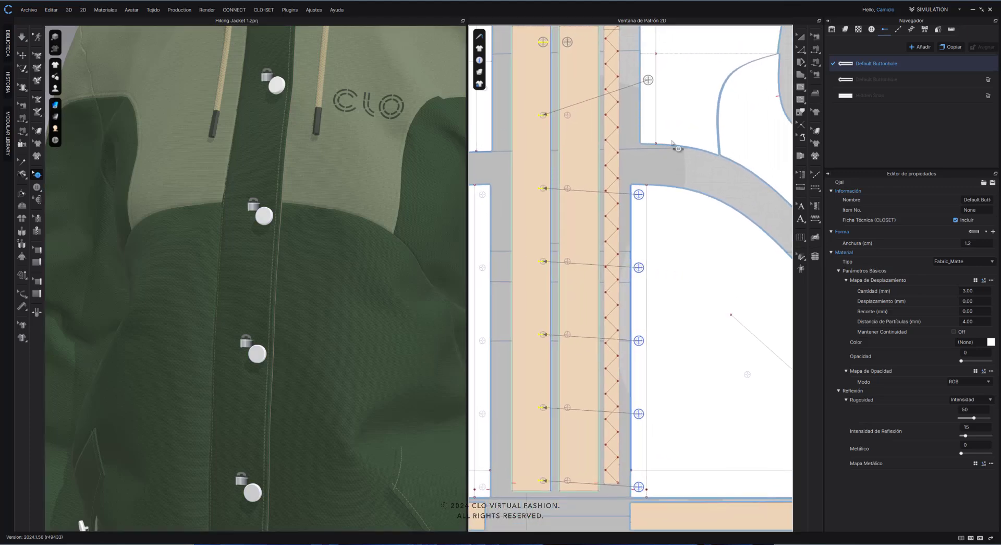
left_click(37, 187)
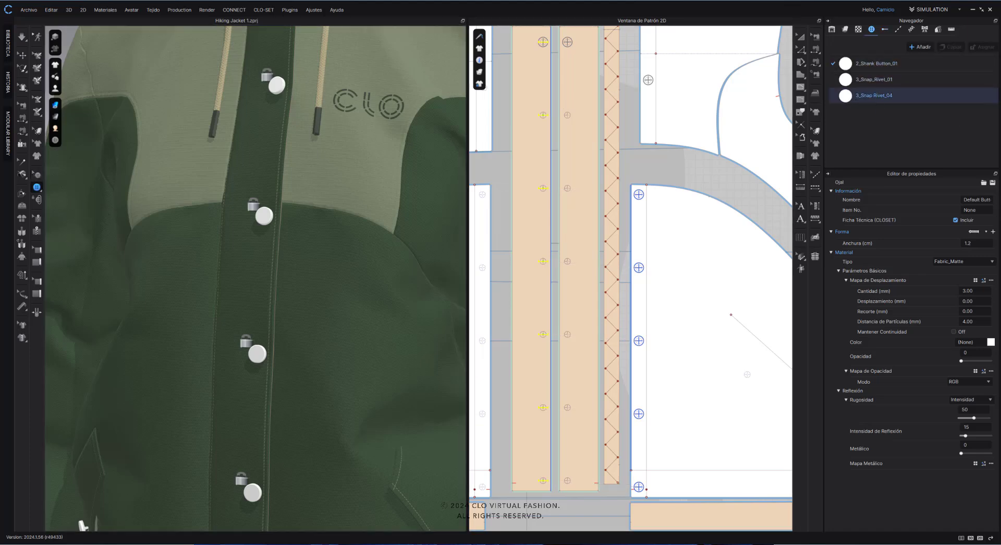
double_click(874, 95)
scroll(649, 76, "up", 6)
left_click(649, 95)
Create five 3_Snap Rivet_04 along the lower front body piece's edge, with 1.00 cm distance, 1.25 cm starting interval and 9.50 cm replication interval
scroll(651, 96, "down", 5)
scroll(630, 137, "down", 3)
scroll(621, 395, "up", 2)
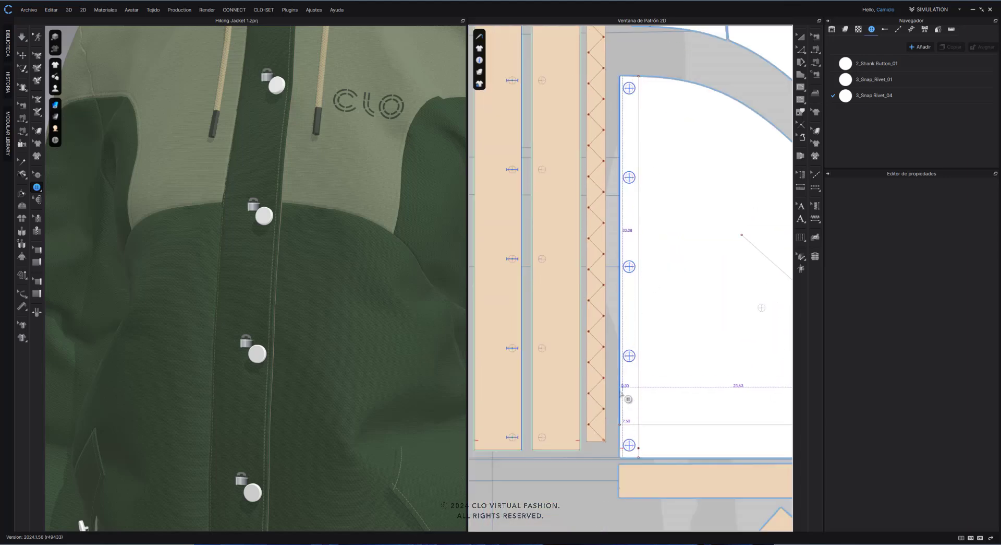
left_click(622, 394)
double_click(527, 257)
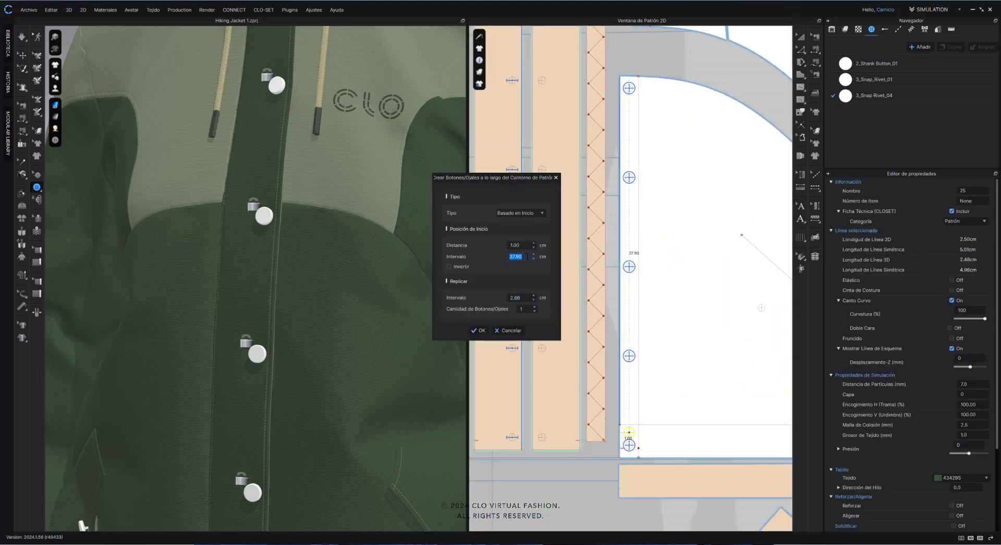
type("1.32")
key("BackSpace")
type("25")
double_click(523, 298)
type("9.5")
double_click(523, 309)
type("5")
left_click(485, 331)
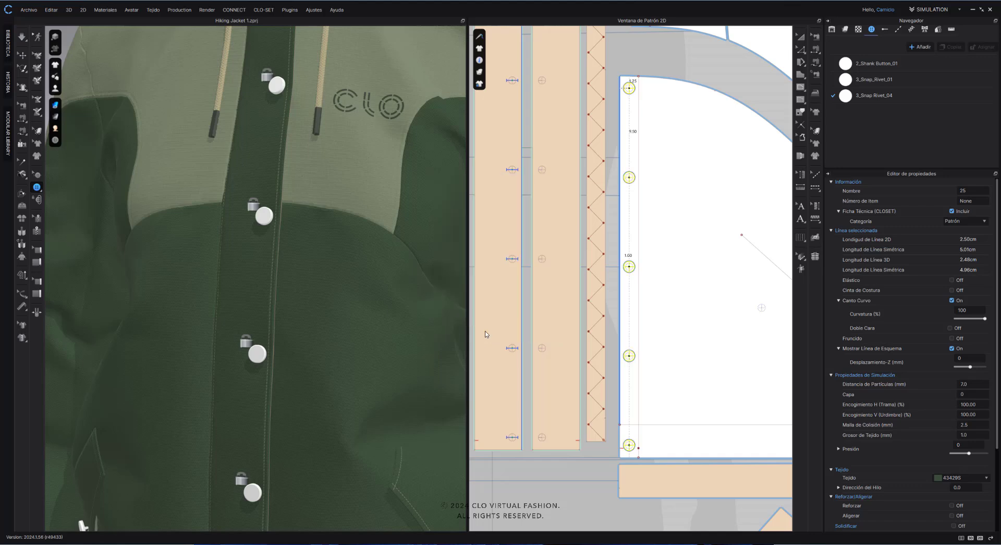
Inspect from the side how the snap rivets sit behind the placket's fastened shank buttons
scroll(431, 295, "down", 3)
scroll(280, 221, "up", 5)
right_click_drag(431, 296, 255, 222)
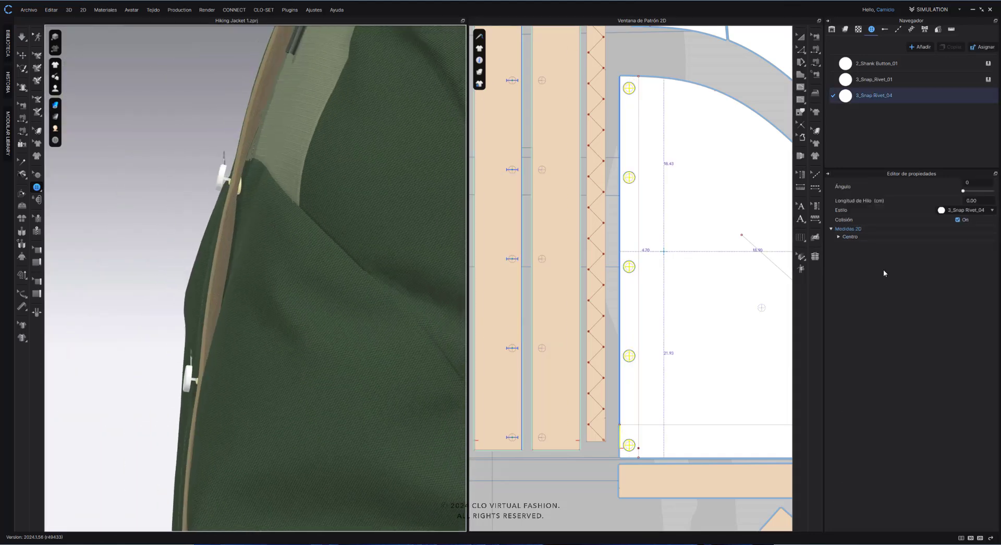
scroll(267, 373, "down", 3)
middle_click_drag(280, 164, 283, 211)
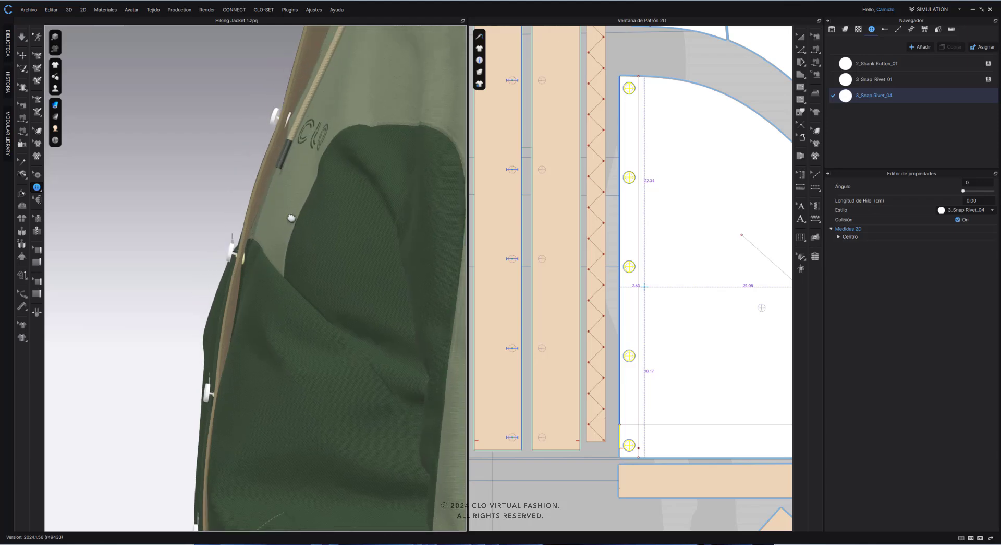
right_click_drag(283, 212, 310, 217)
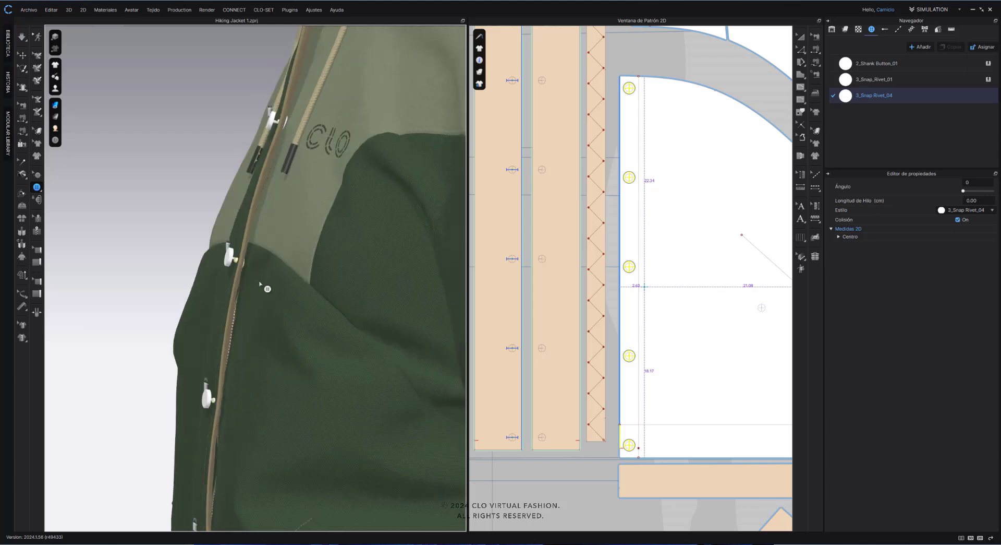
right_click_drag(295, 281, 297, 282)
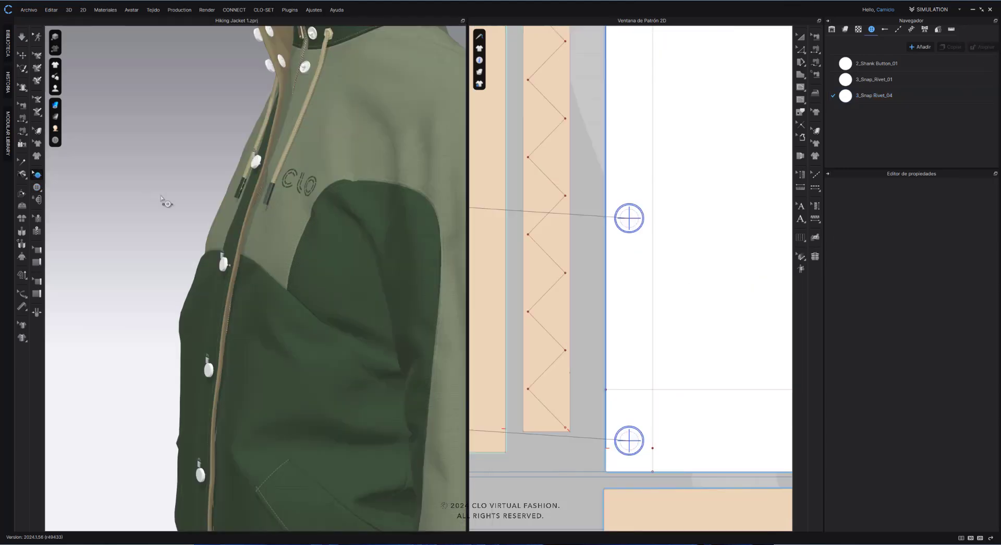
scroll(192, 185, "up", 2)
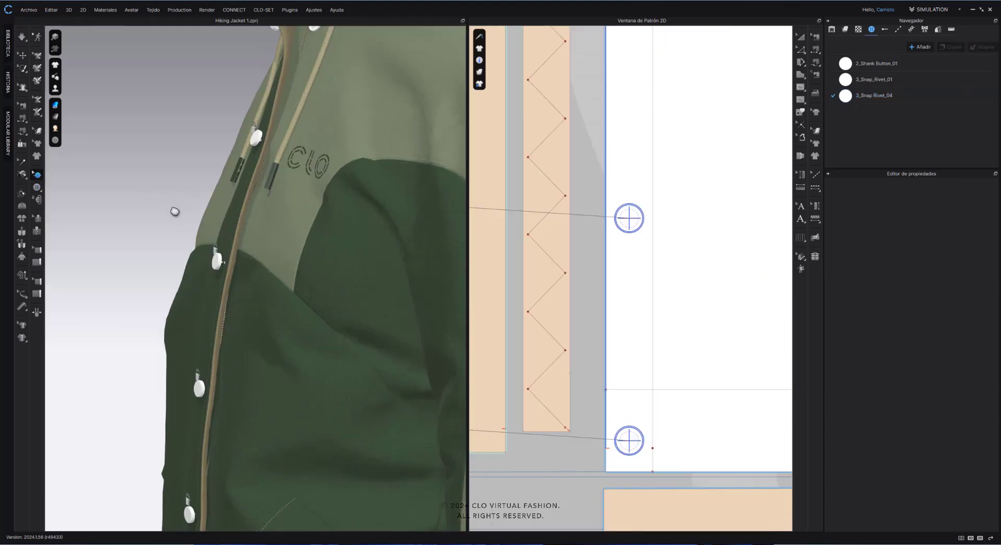
middle_click_drag(169, 207, 148, 234)
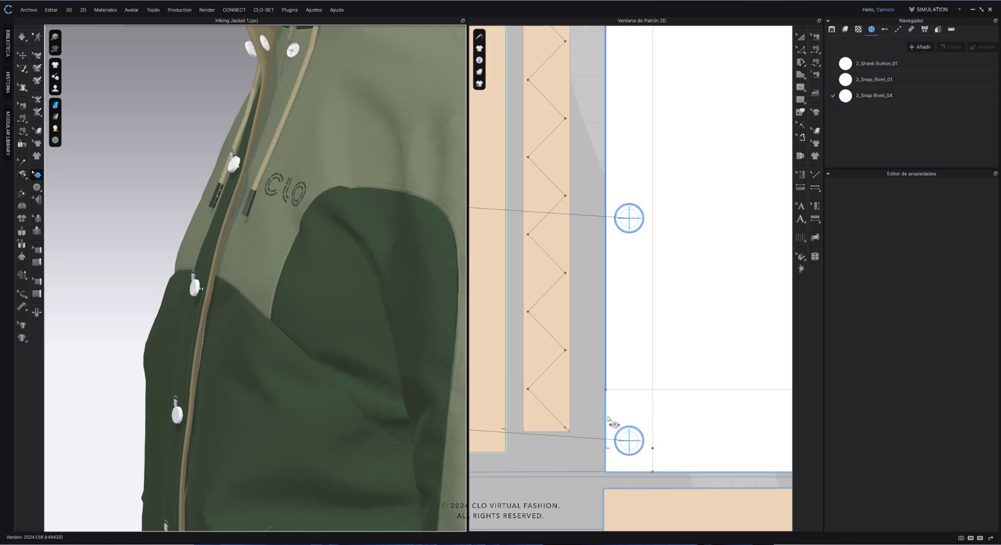
Select the lower front body piece's snap rivets and examine their position along the placket from several angles
key("ctrl+a")
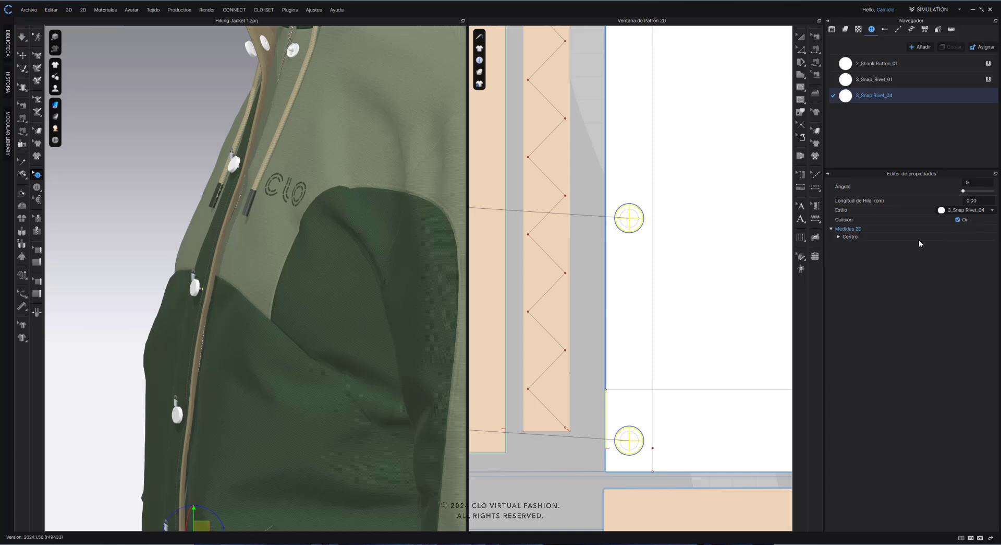
scroll(134, 254, "down", 1)
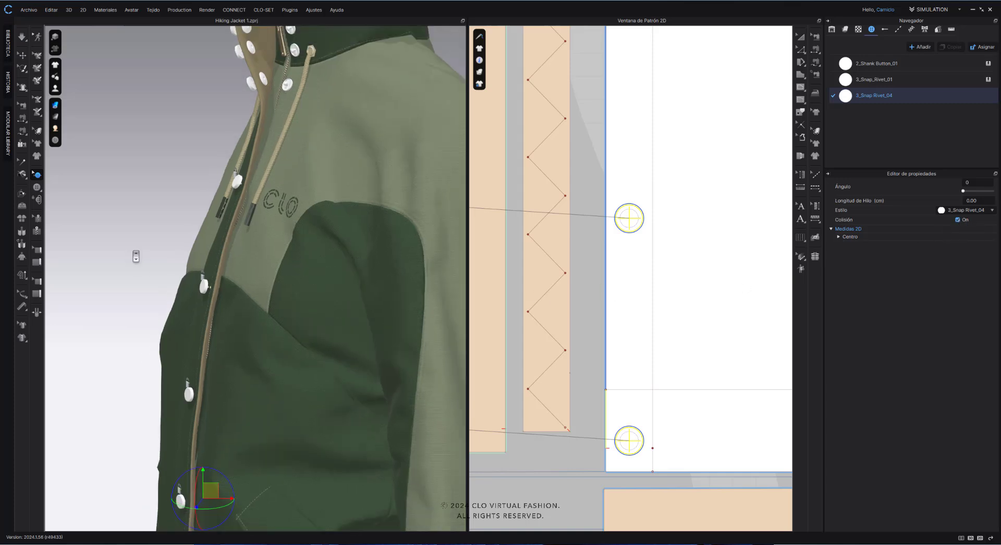
right_click_drag(135, 255, 118, 256)
scroll(206, 347, "up", 3)
scroll(243, 341, "down", 2)
right_click_drag(244, 341, 331, 329)
right_click_drag(369, 385, 313, 384)
scroll(250, 305, "down", 1)
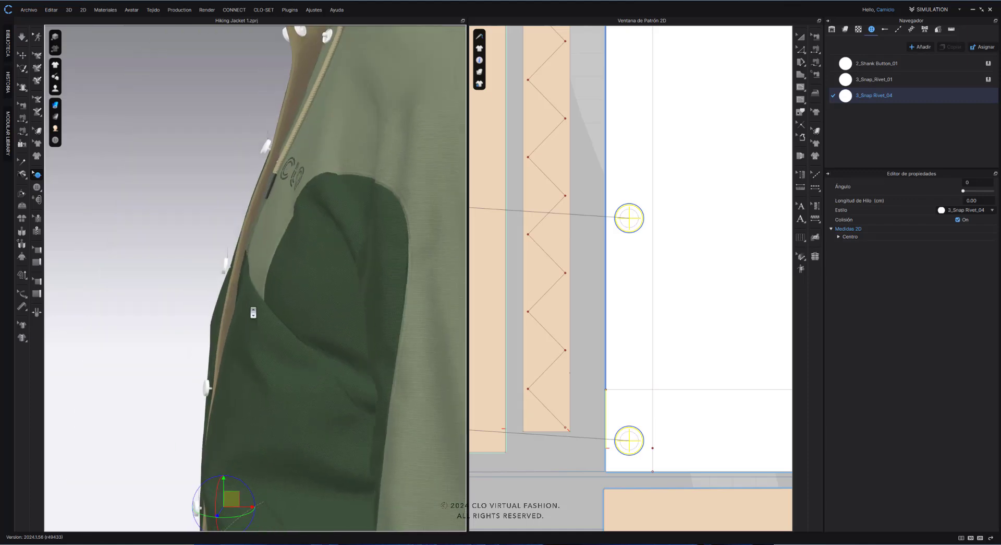
right_click_drag(252, 311, 257, 301)
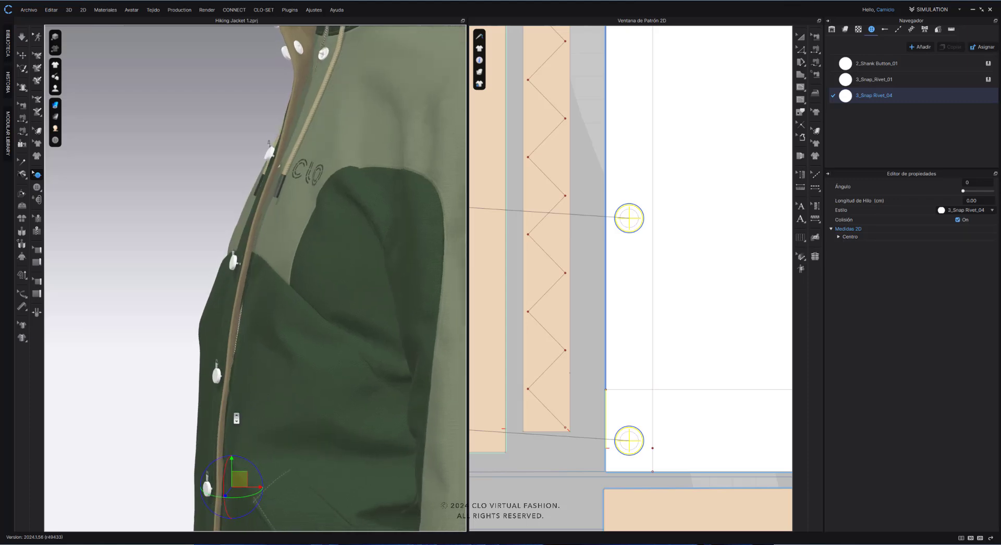
scroll(236, 418, "up", 2)
middle_click_drag(245, 328, 258, 221)
left_click(194, 467)
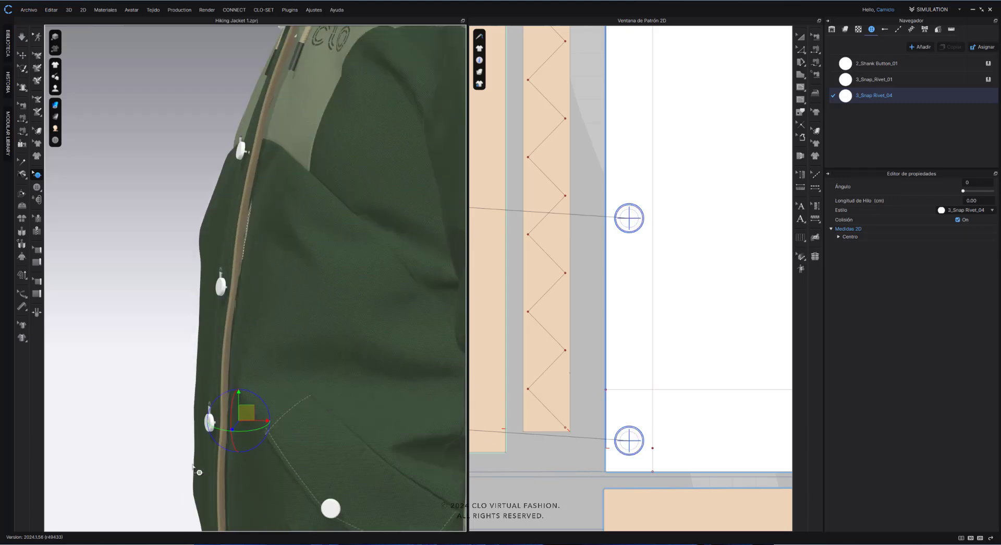
scroll(194, 466, "up", 2)
middle_click_drag(209, 410, 225, 321)
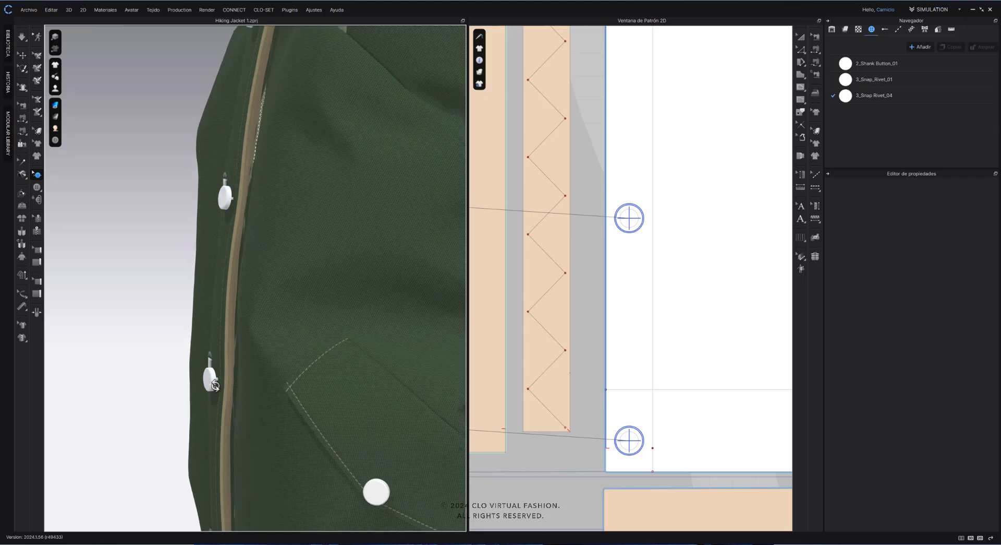
right_click_drag(214, 385, 293, 371)
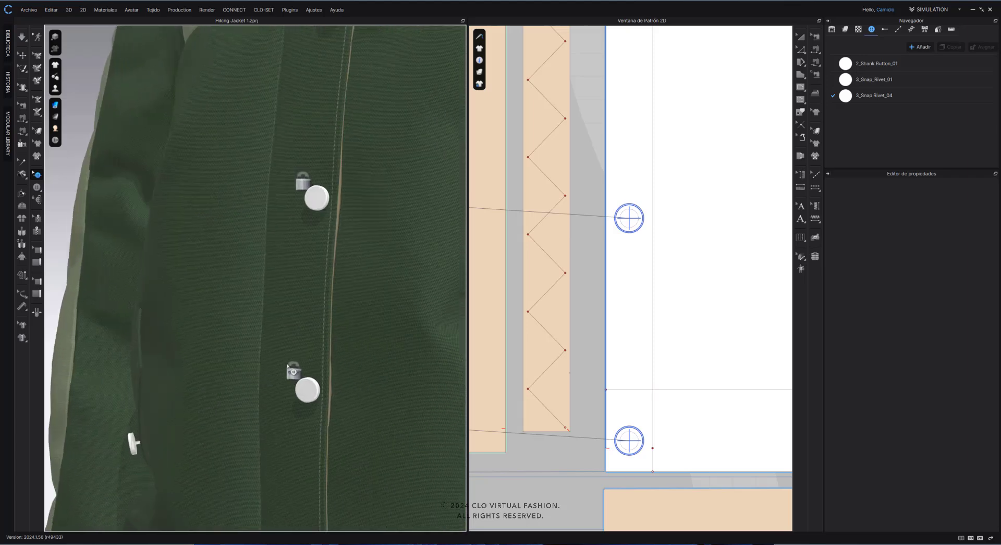
Inspect the fastened placket from hem to collar and examine the open shank buttons at the neck from several angles
scroll(324, 183, "down", 4)
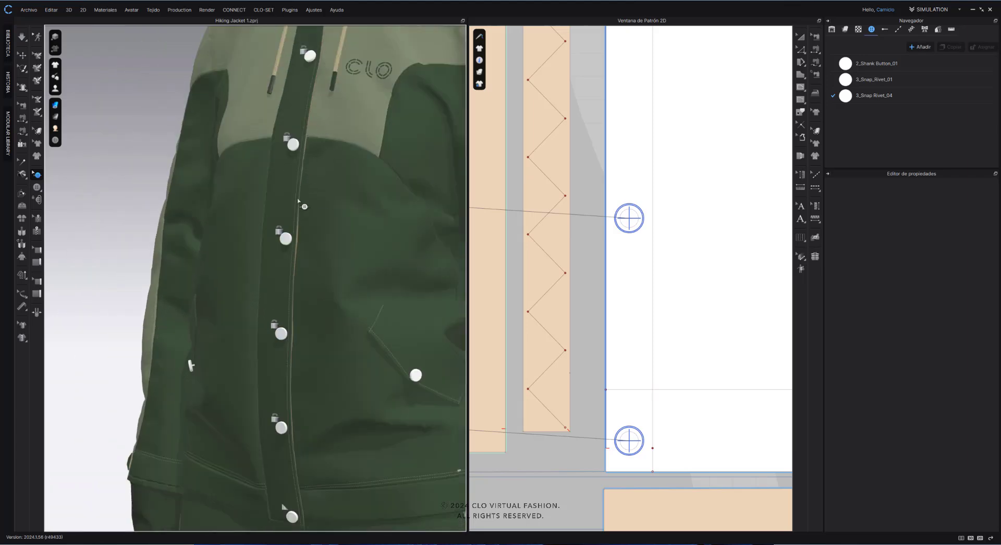
middle_click_drag(290, 254, 283, 381)
scroll(266, 158, "up", 3)
middle_click_drag(266, 157, 134, 280)
scroll(217, 248, "up", 2)
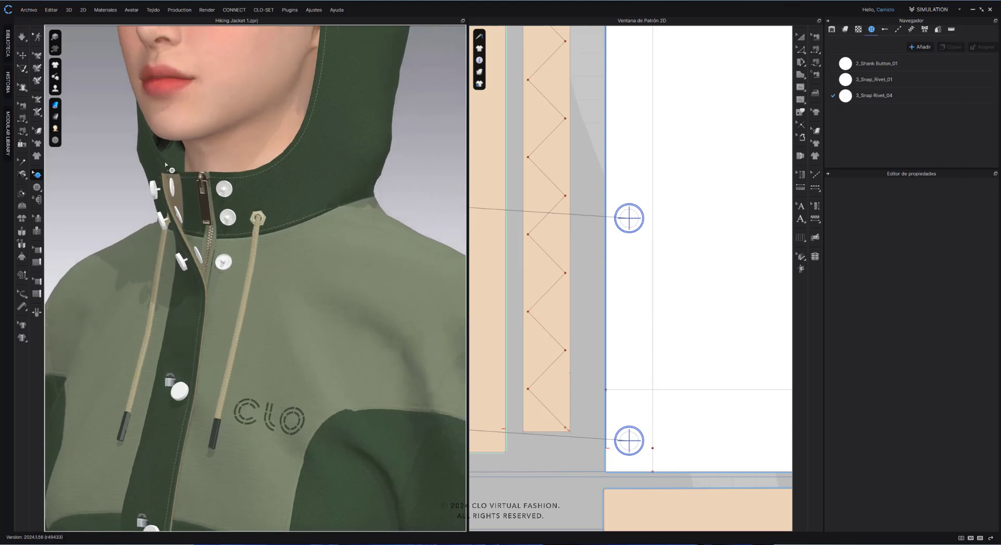
scroll(176, 285, "up", 2)
middle_click_drag(181, 289, 194, 306)
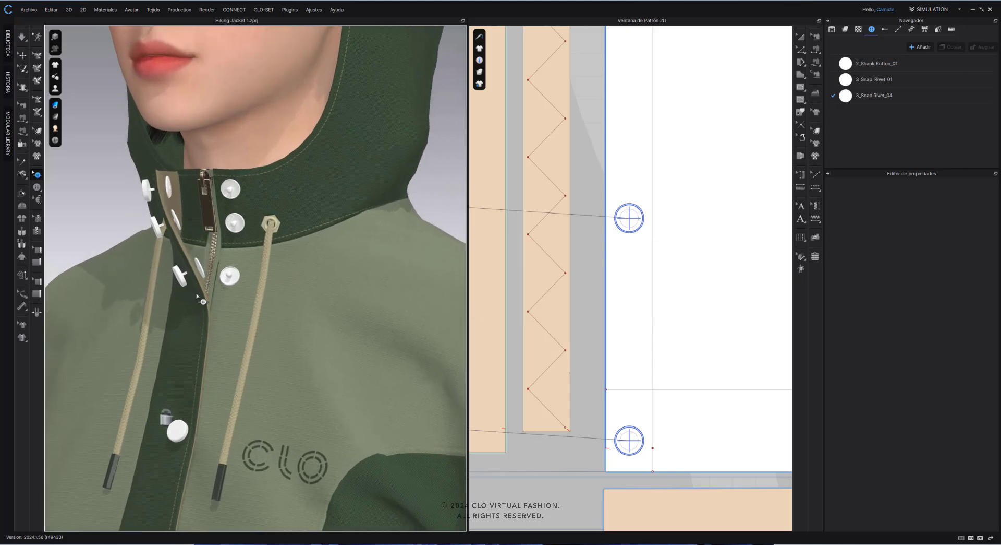
right_click_drag(200, 295, 202, 292)
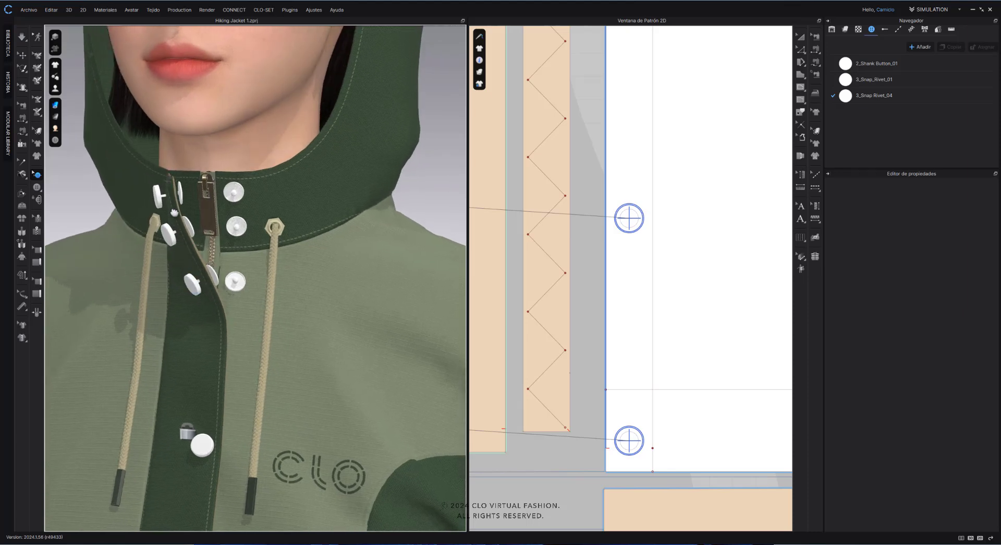
right_click_drag(174, 212, 180, 196)
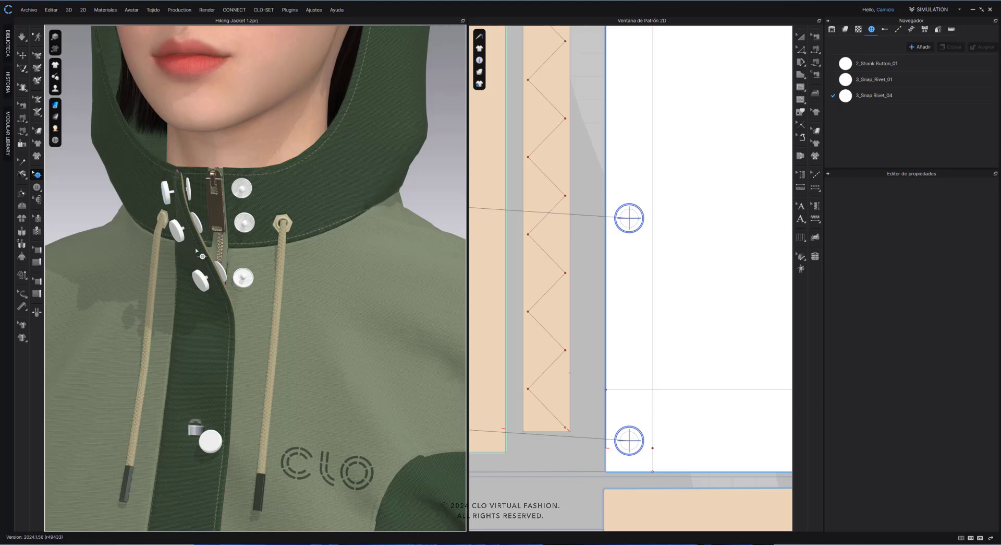
Select the three uppermost shank buttons on the placket piece and set their thread length to -0.35 cm
scroll(559, 210, "down", 6)
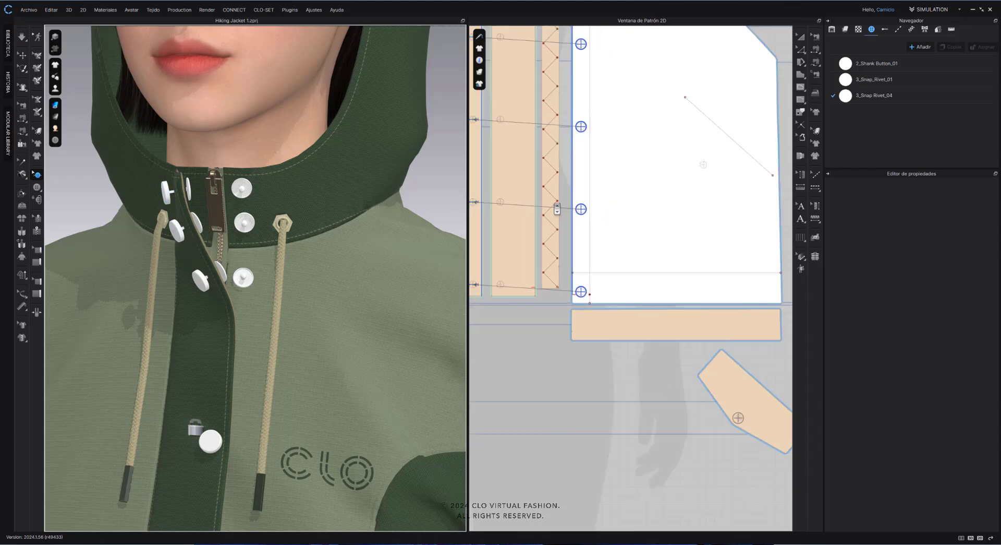
middle_click_drag(566, 191, 593, 263)
middle_click_drag(652, 338, 676, 358)
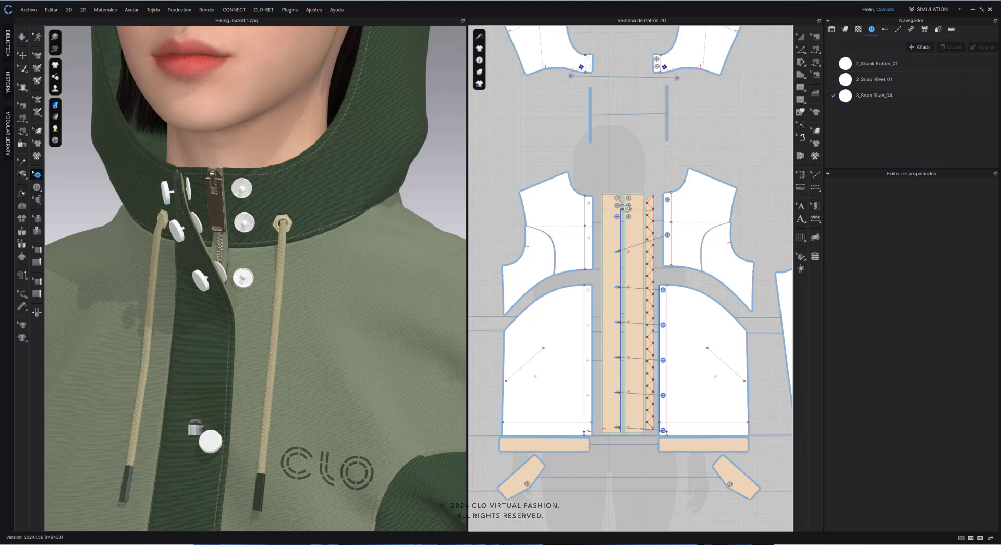
scroll(625, 207, "up", 10)
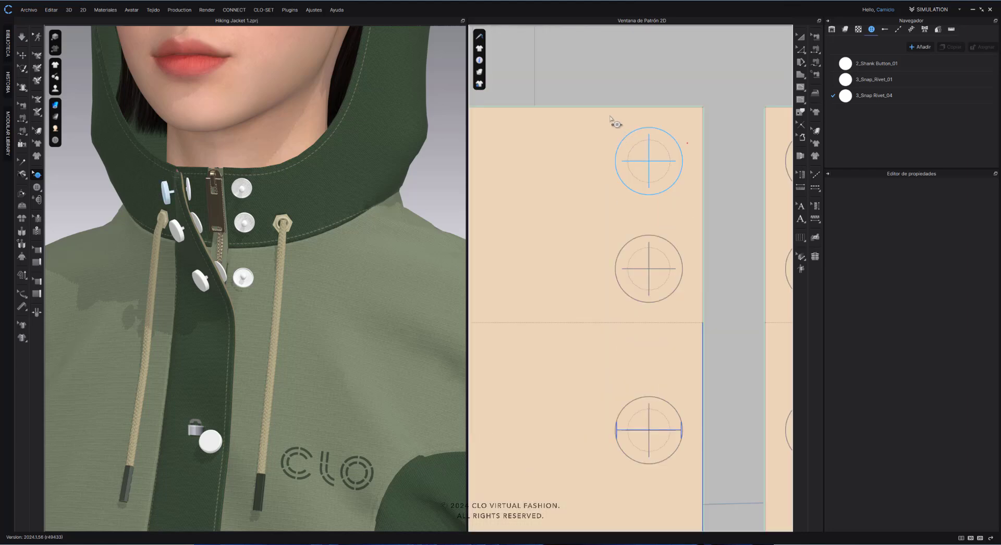
left_click_drag(601, 96, 696, 368)
left_click(673, 407, "shift")
scroll(256, 282, "up", 3)
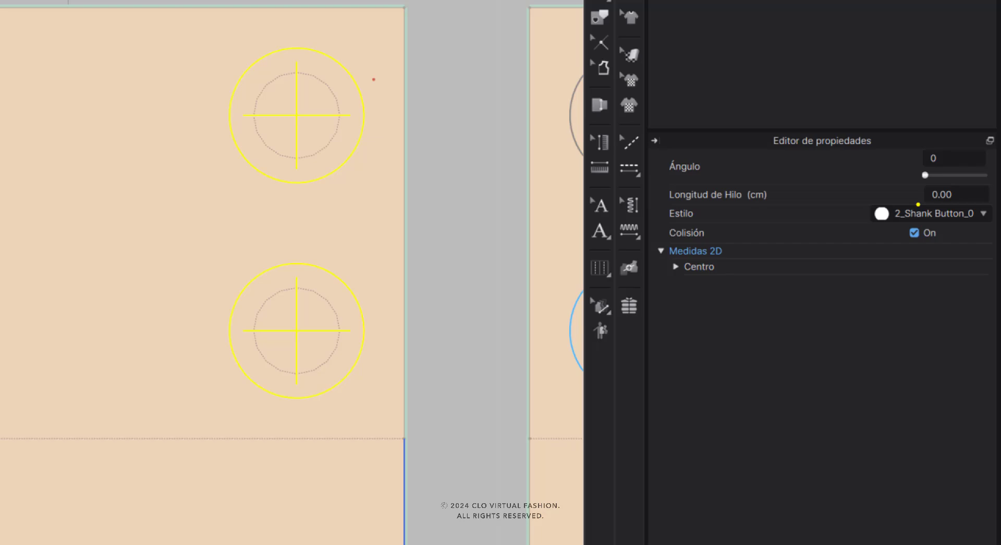
double_click(948, 194)
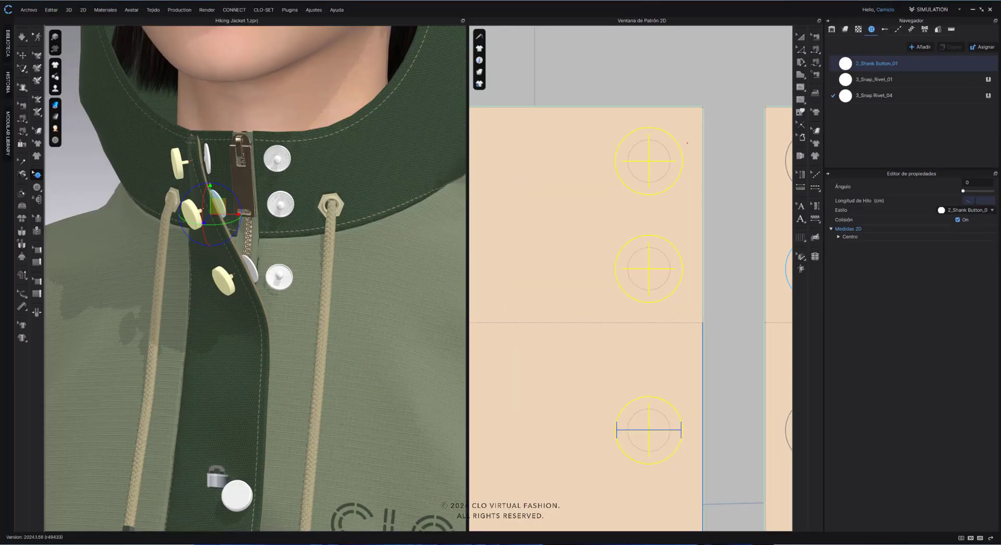
key("Return")
key("BackSpace")
key("BackSpace")
key("Return")
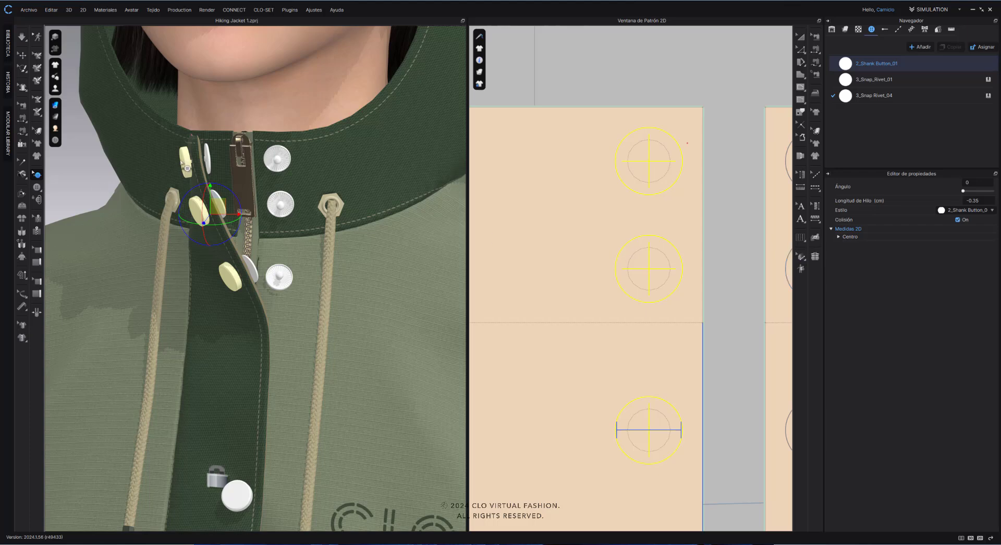
Examine from the side and front how closely the three collar shank buttons sit against the placket
scroll(260, 388, "down", 5)
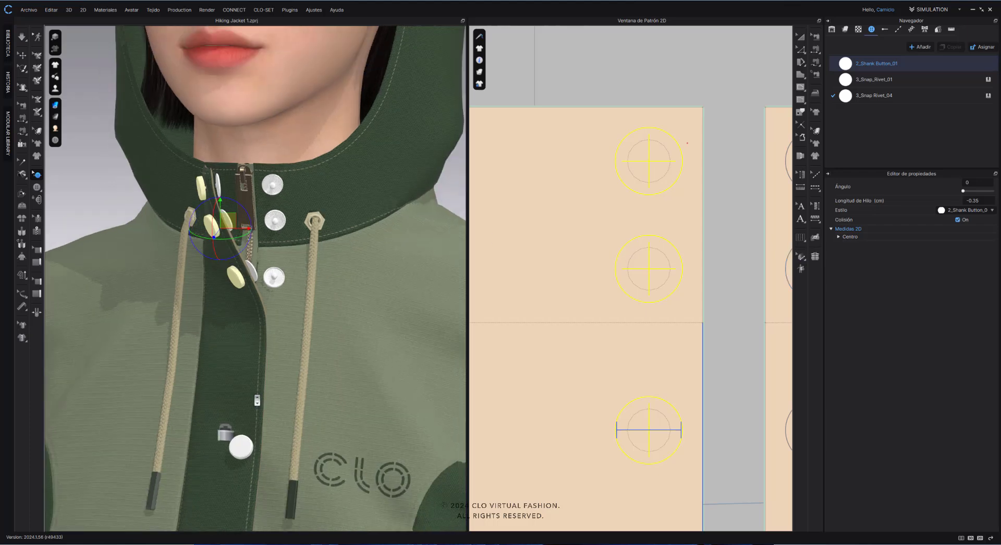
right_click_drag(268, 349, 264, 313)
scroll(646, 389, "down", 8)
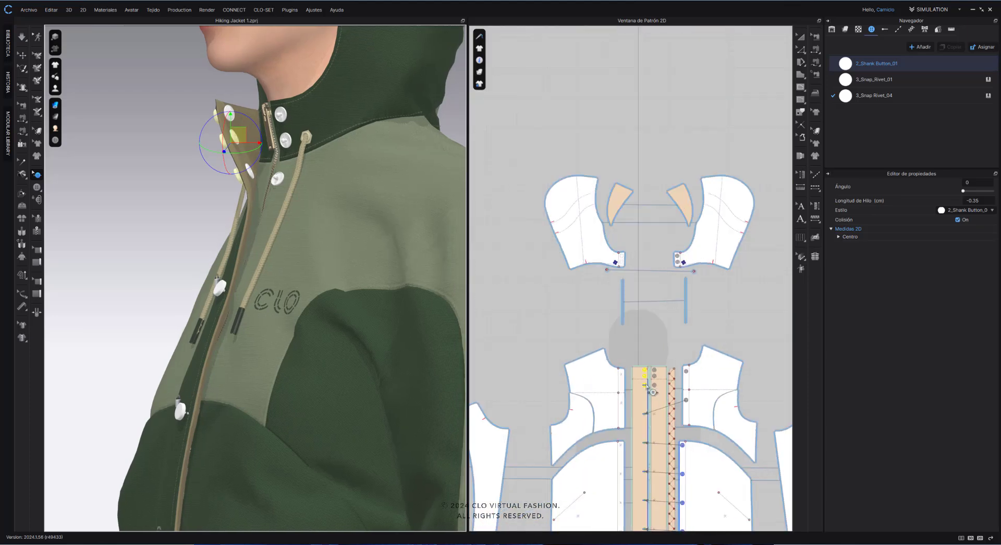
scroll(283, 164, "up", 3)
middle_click_drag(265, 257, 247, 369)
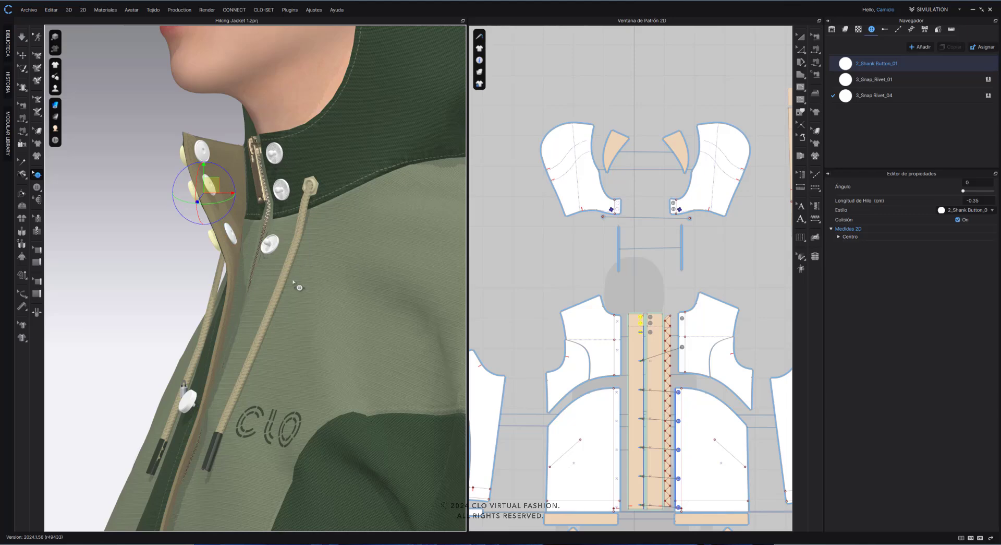
key("2")
left_click(125, 197)
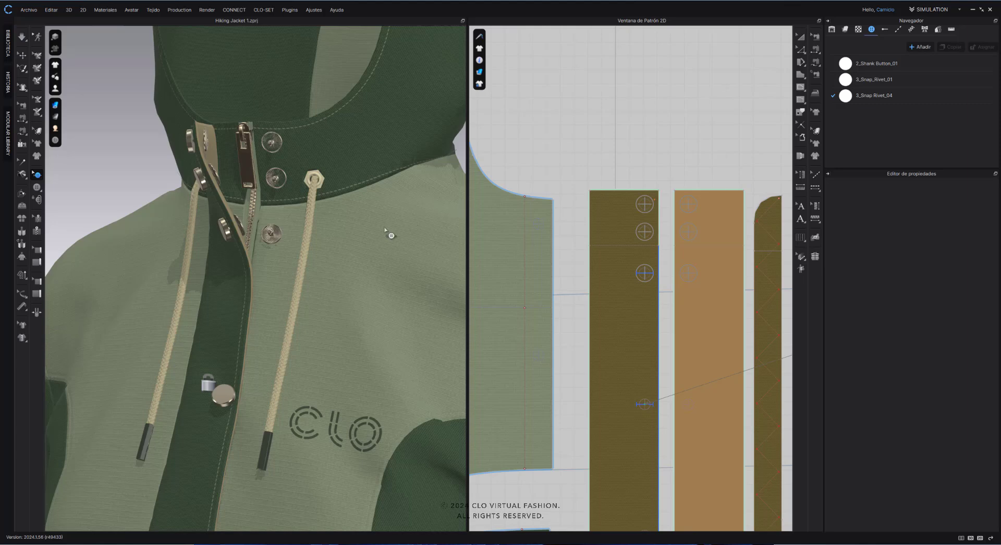
Turn off collision for the three uppermost shank buttons on the placket piece
mouse_move(387, 232)
right_mouse_down()
mouse_move(414, 224)
mouse_move(384, 225)
right_mouse_up()
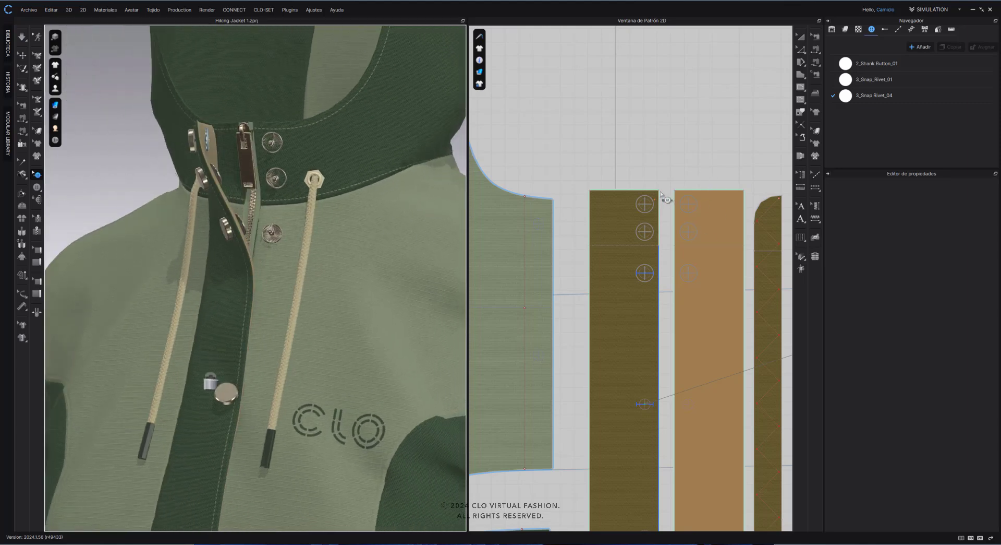
right_click_drag(654, 192, 639, 177)
scroll(636, 180, "up", 3)
scroll(633, 187, "up", 2)
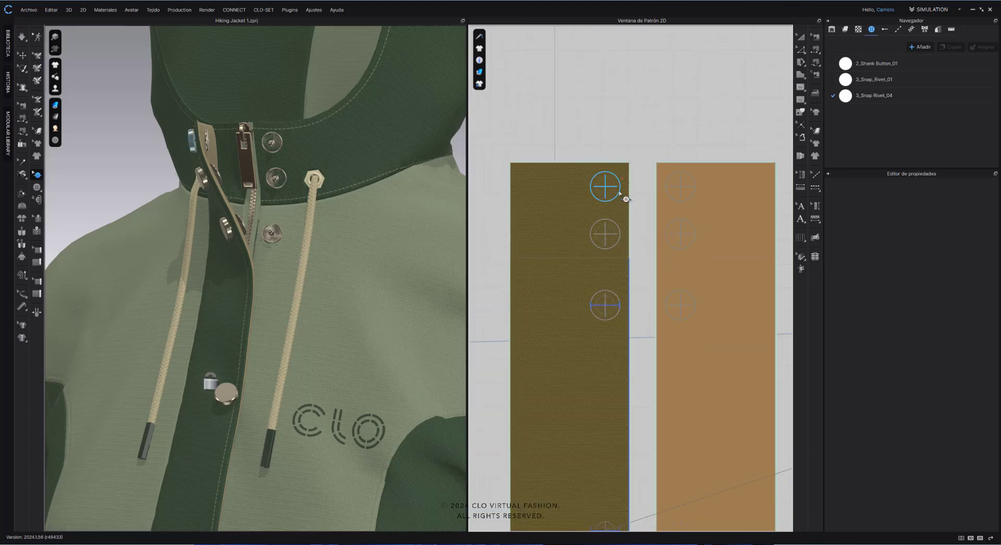
left_click(620, 192)
left_click(608, 233, "shift")
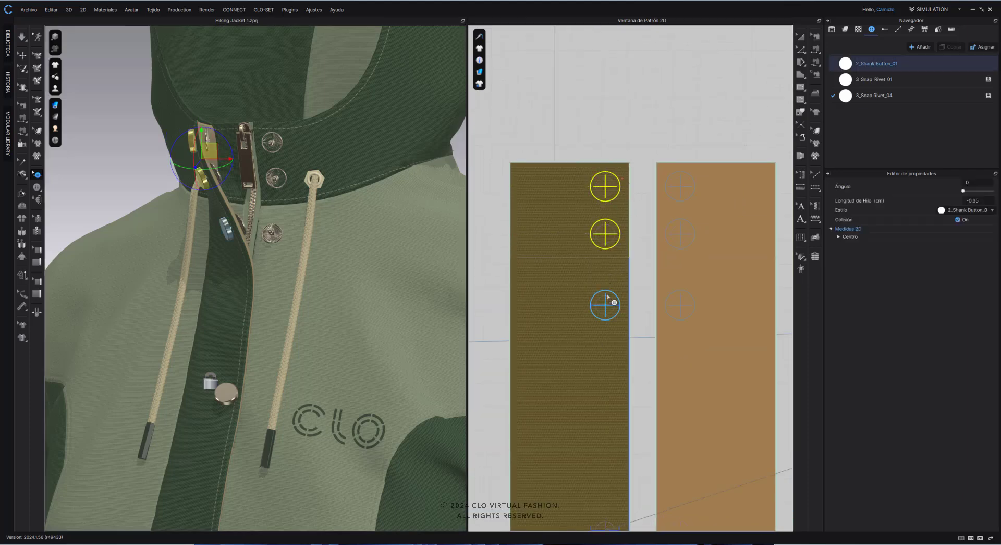
left_click(608, 297, "shift")
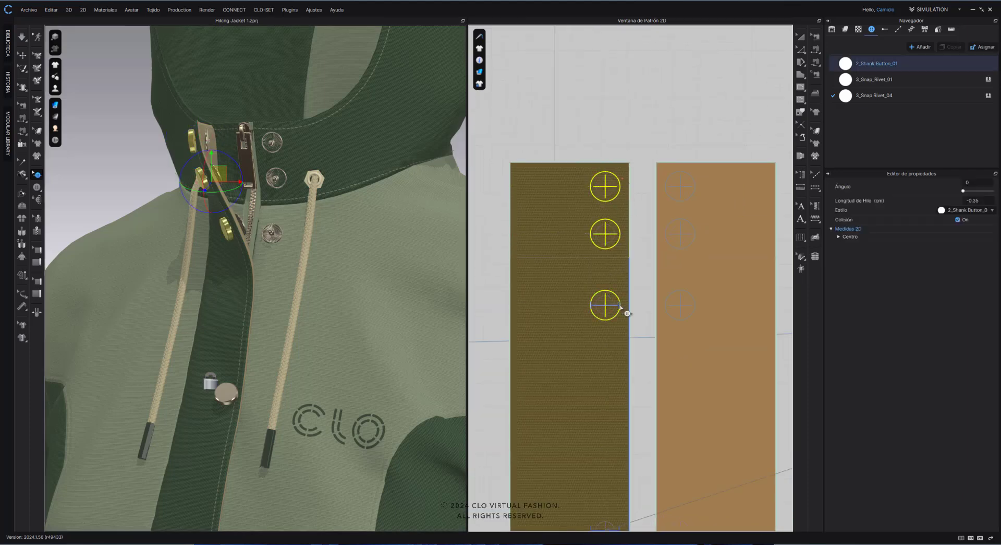
left_click(958, 219)
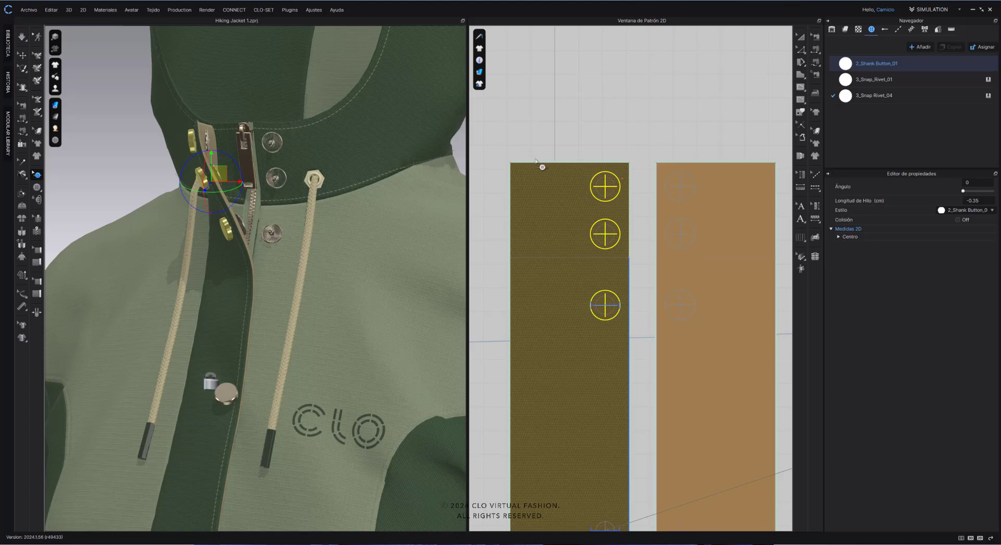
left_click(577, 103)
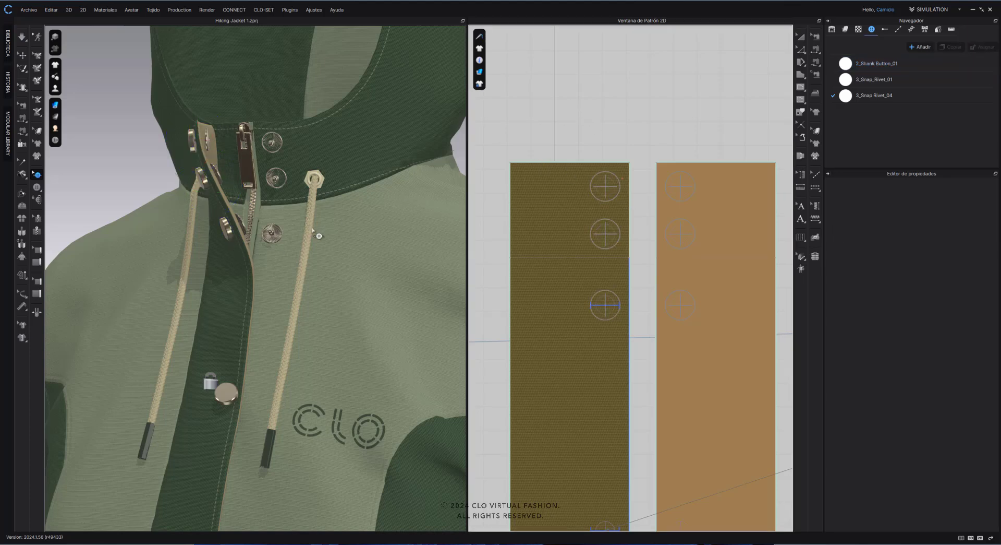
Simulate the jacket, agreeing to proceed with the buttons' negative thread lengths
key("space")
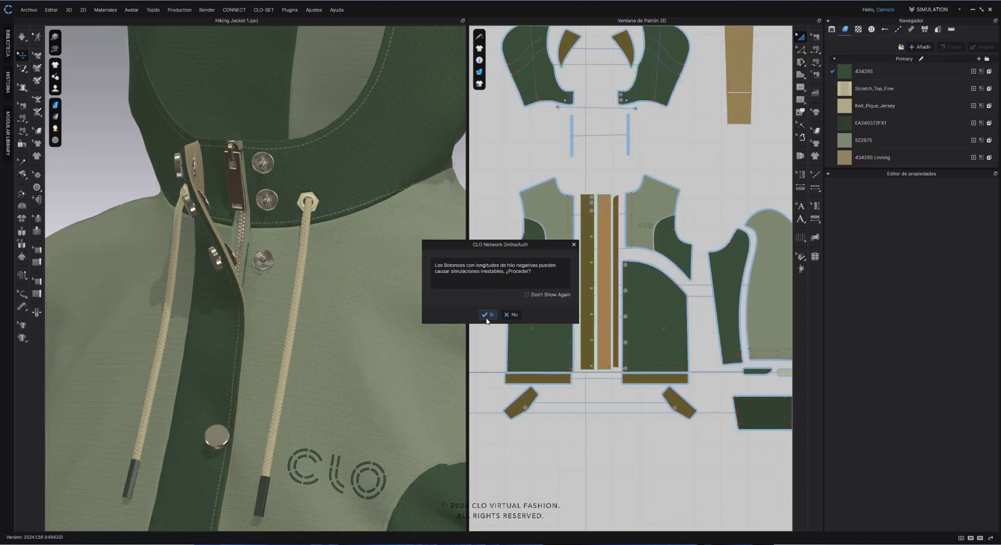
left_click(489, 315)
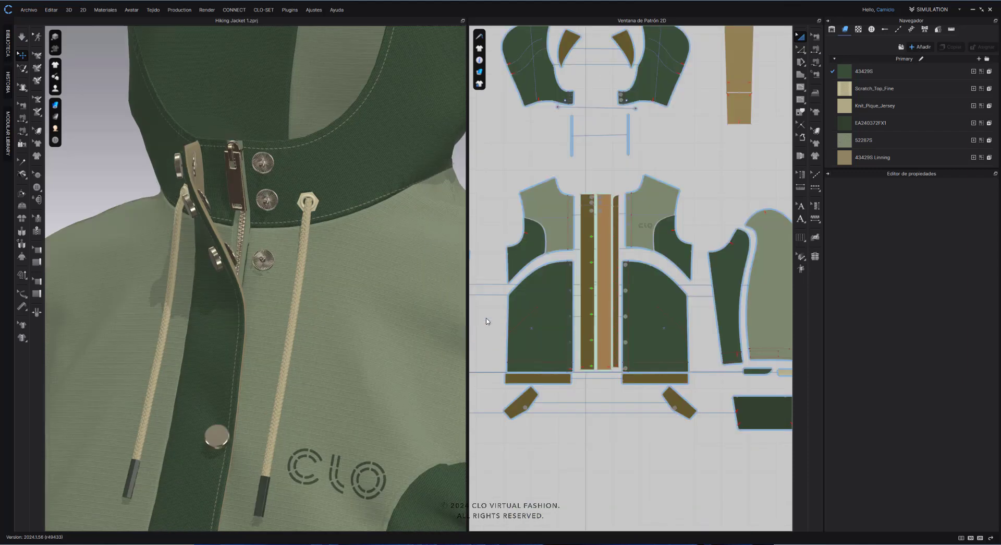
key("space")
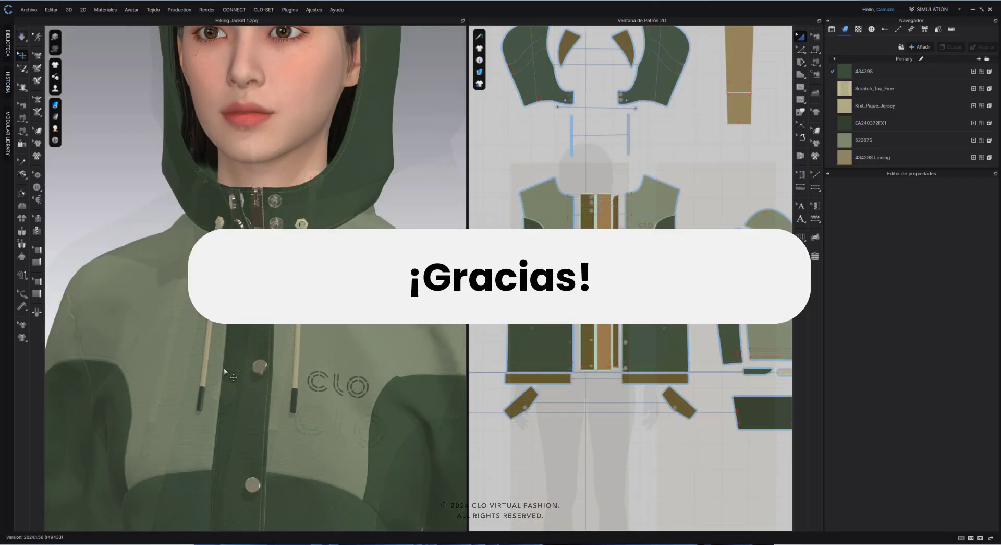
mouse_move(234, 378)
right_mouse_down()
mouse_move(250, 382)
mouse_move(250, 362)
mouse_move(253, 381)
right_mouse_up()
scroll(249, 384, "down", 3)
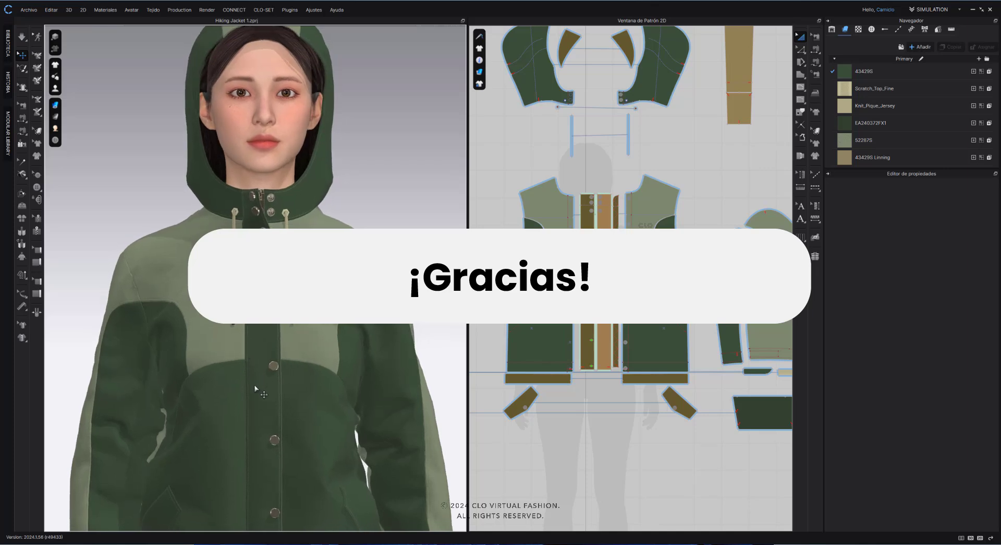
scroll(255, 388, "down", 2)
scroll(253, 381, "down", 1)
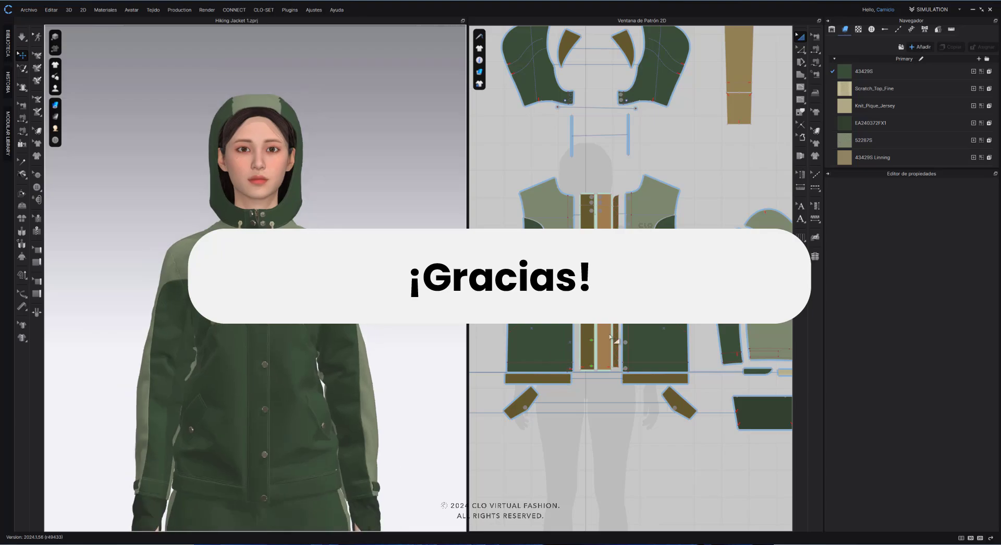